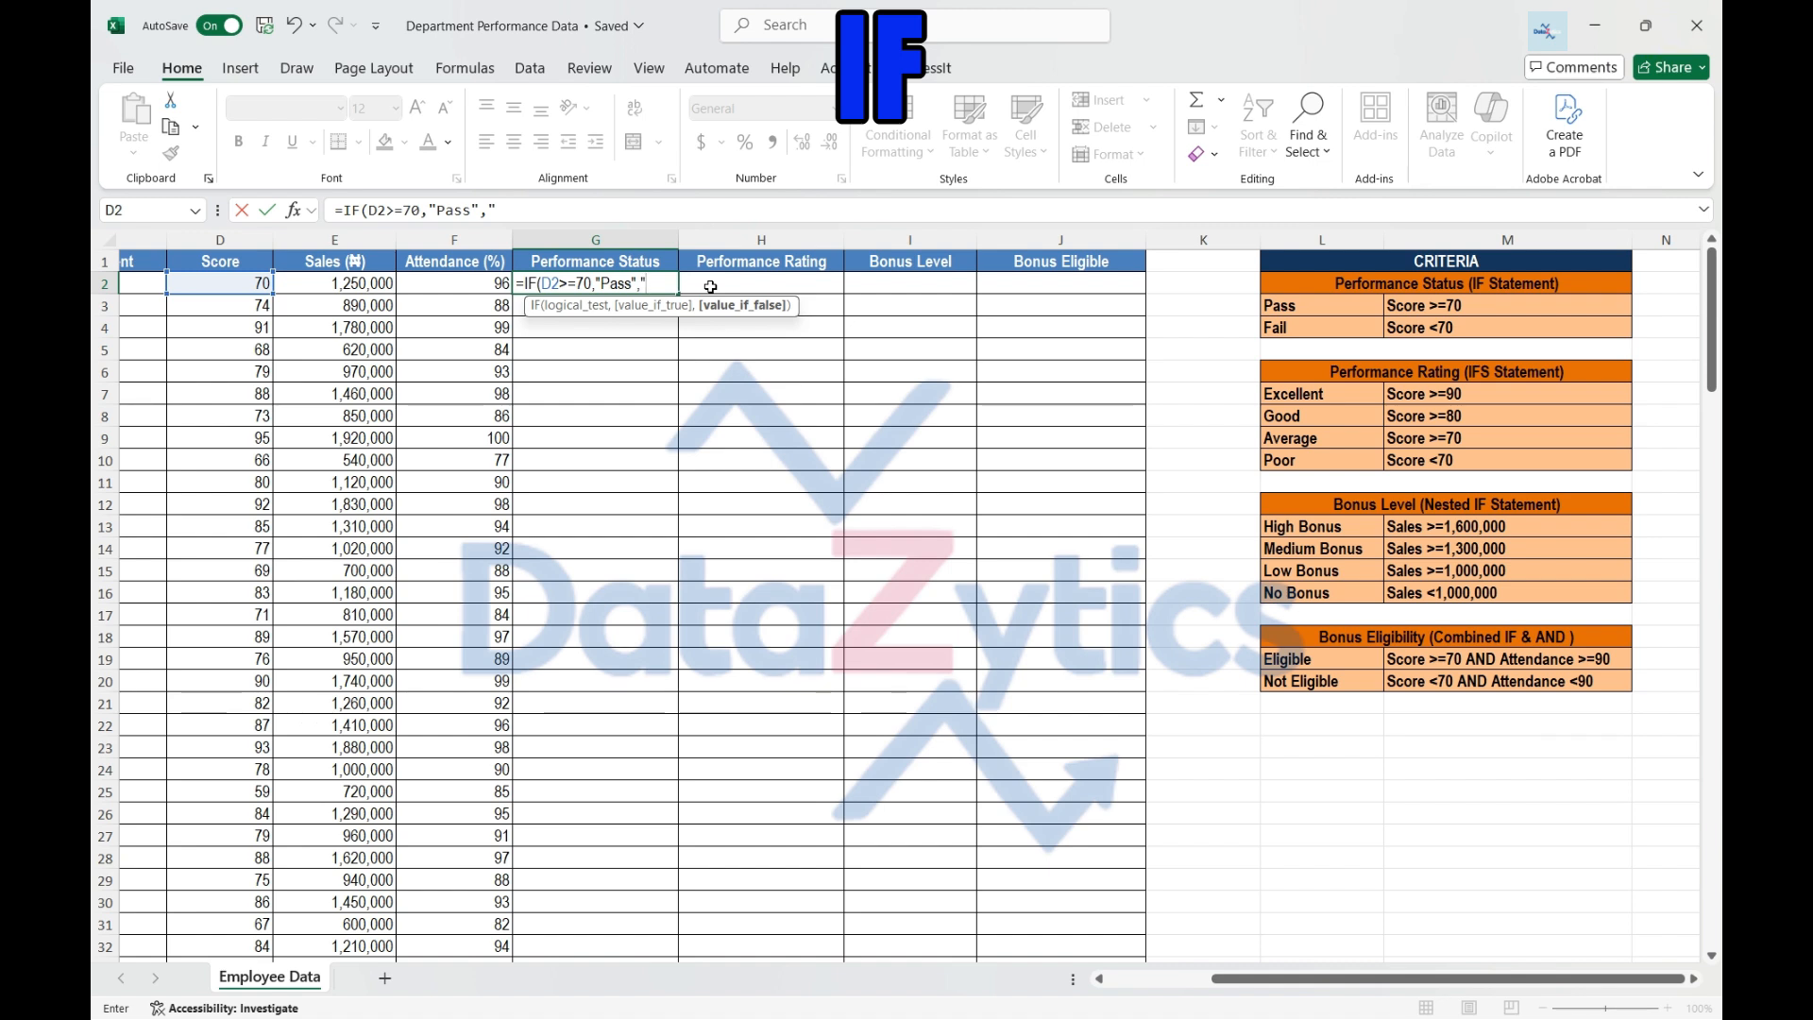
# Complete the IF formula in G2 with "Fail" as the value if false and fill it down the Performance Status column
pyautogui.write('Fail")')
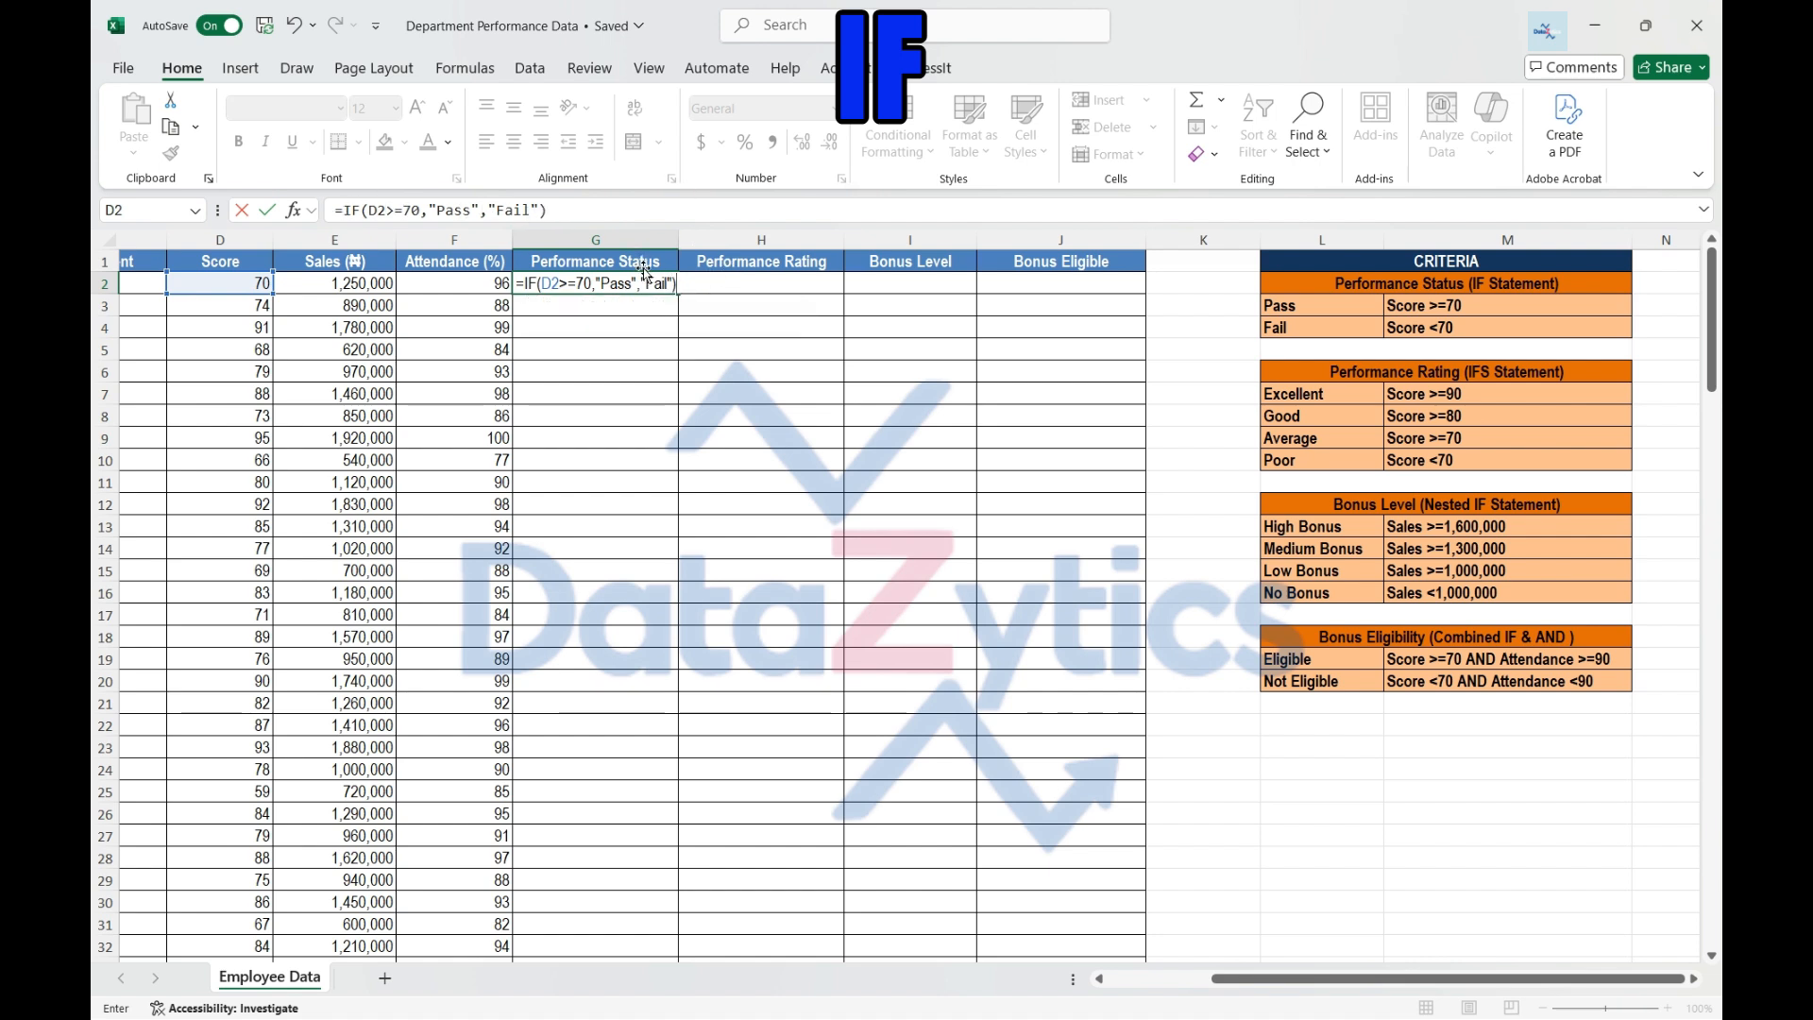
pyautogui.hotkey('ctrl', 'Return')
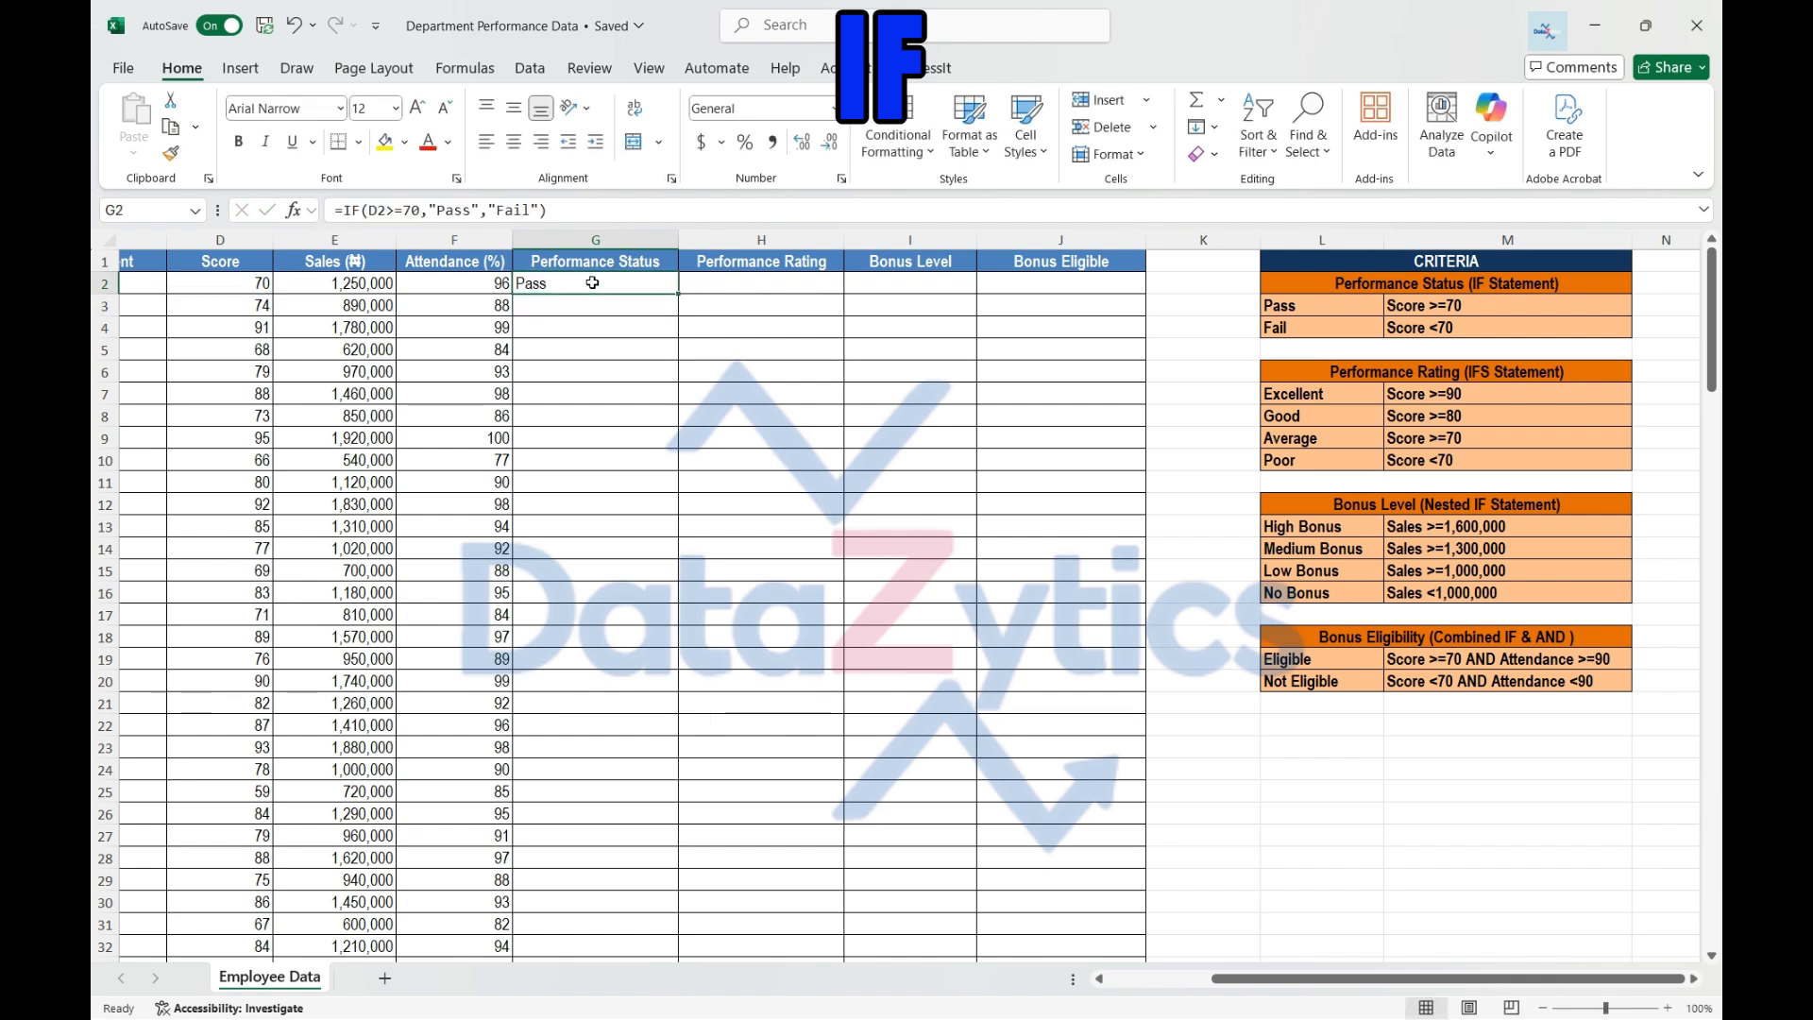
pyautogui.doubleClick(679, 295)
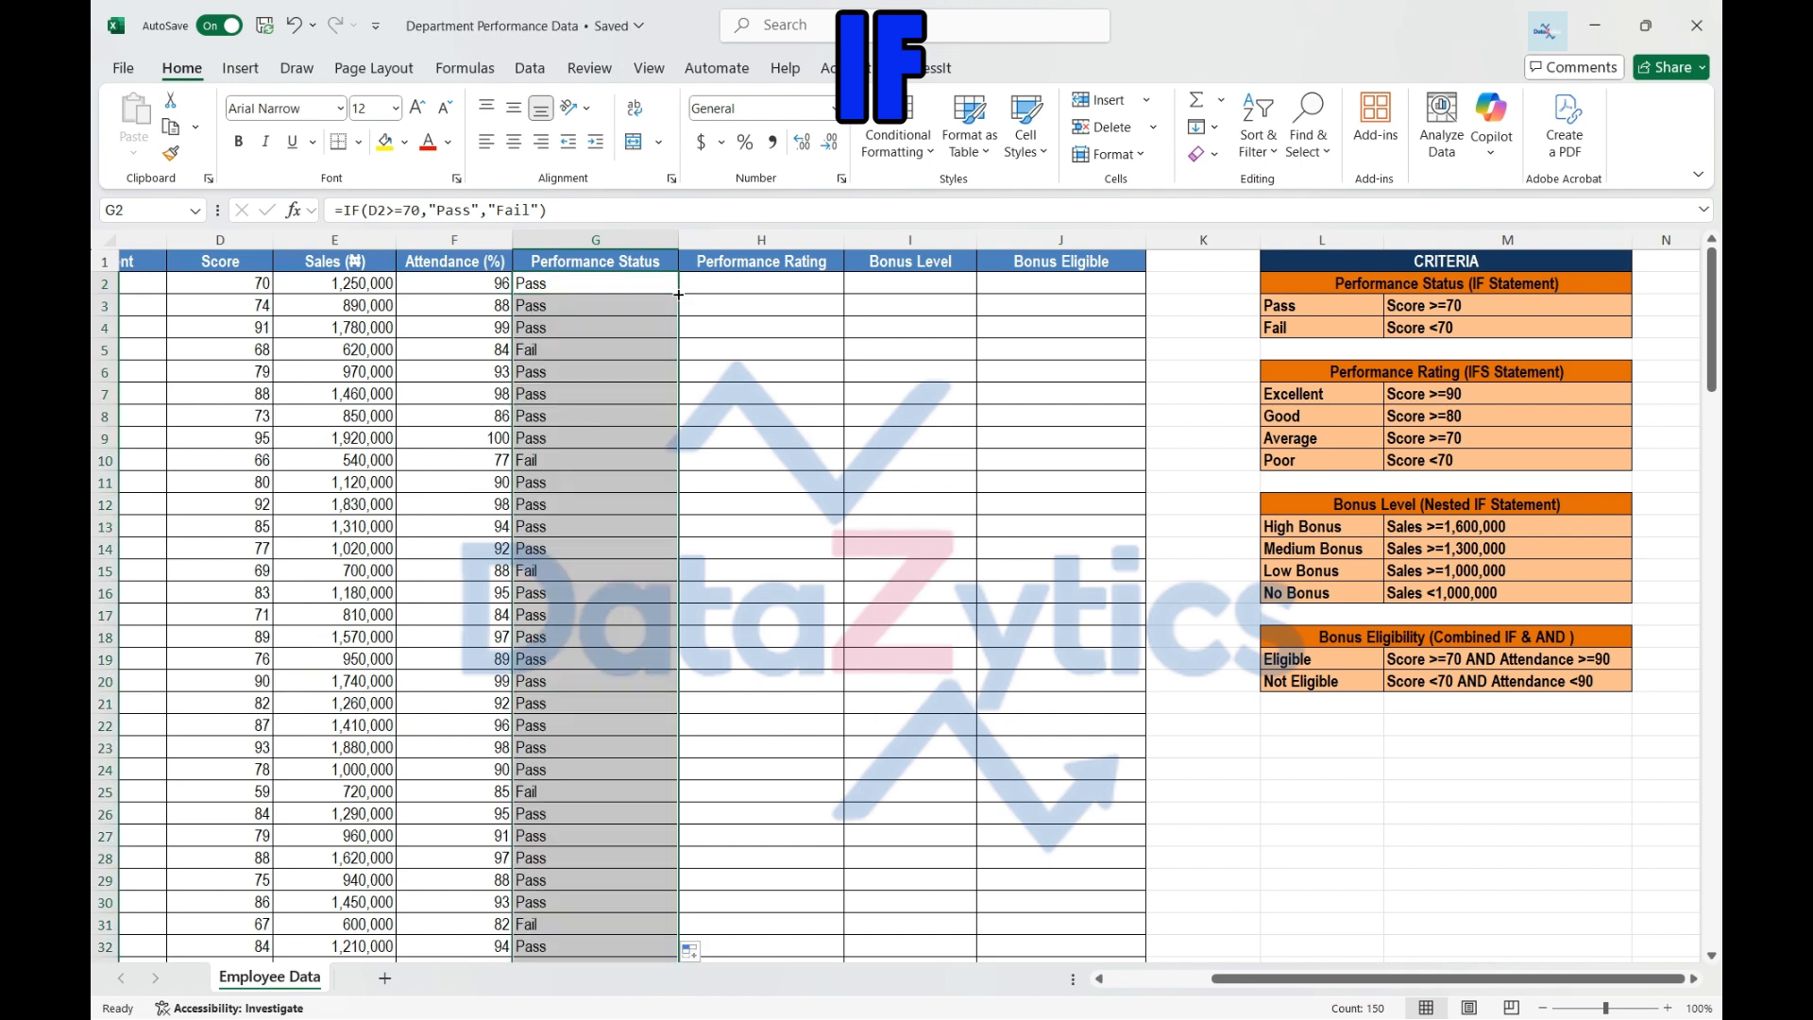
# Check the filled Pass and Fail results down to the last data row, and return to the first Performance Rating cell
pyautogui.click(728, 295)
pyautogui.scroll(-8, 595, 478)
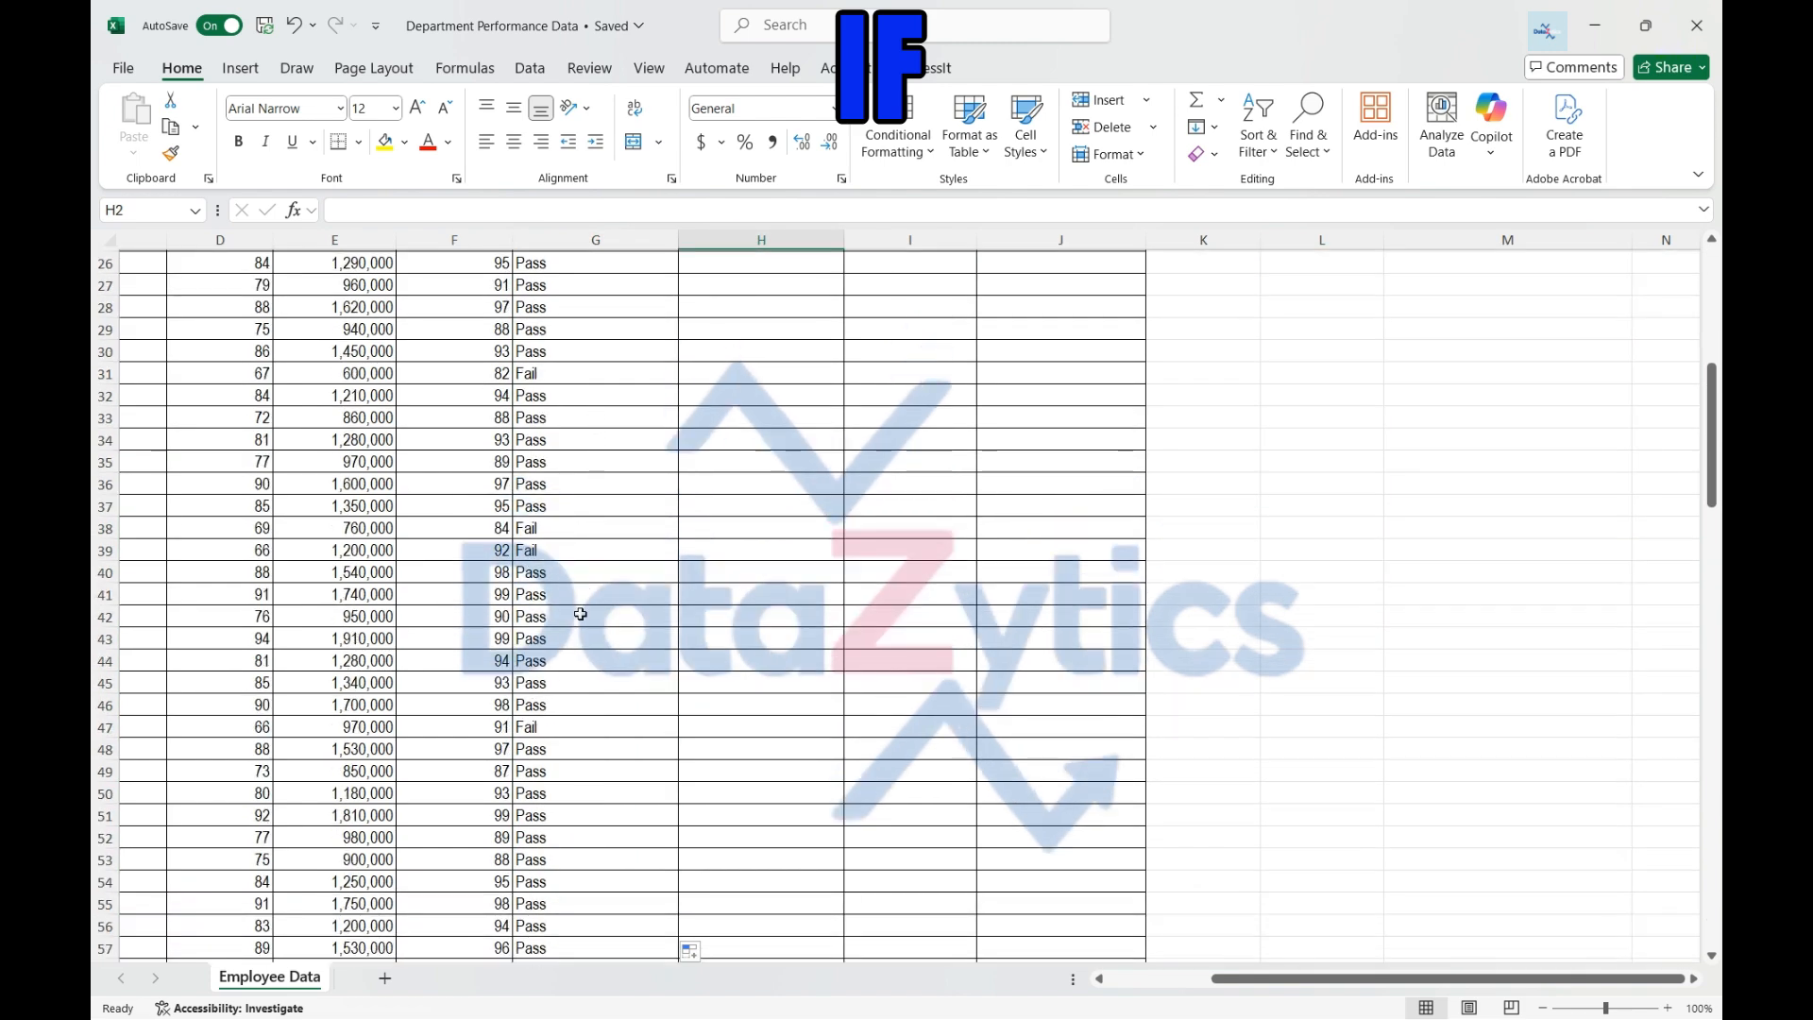
pyautogui.click(567, 728)
pyautogui.scroll(-11, 564, 746)
pyautogui.scroll(-20, 564, 766)
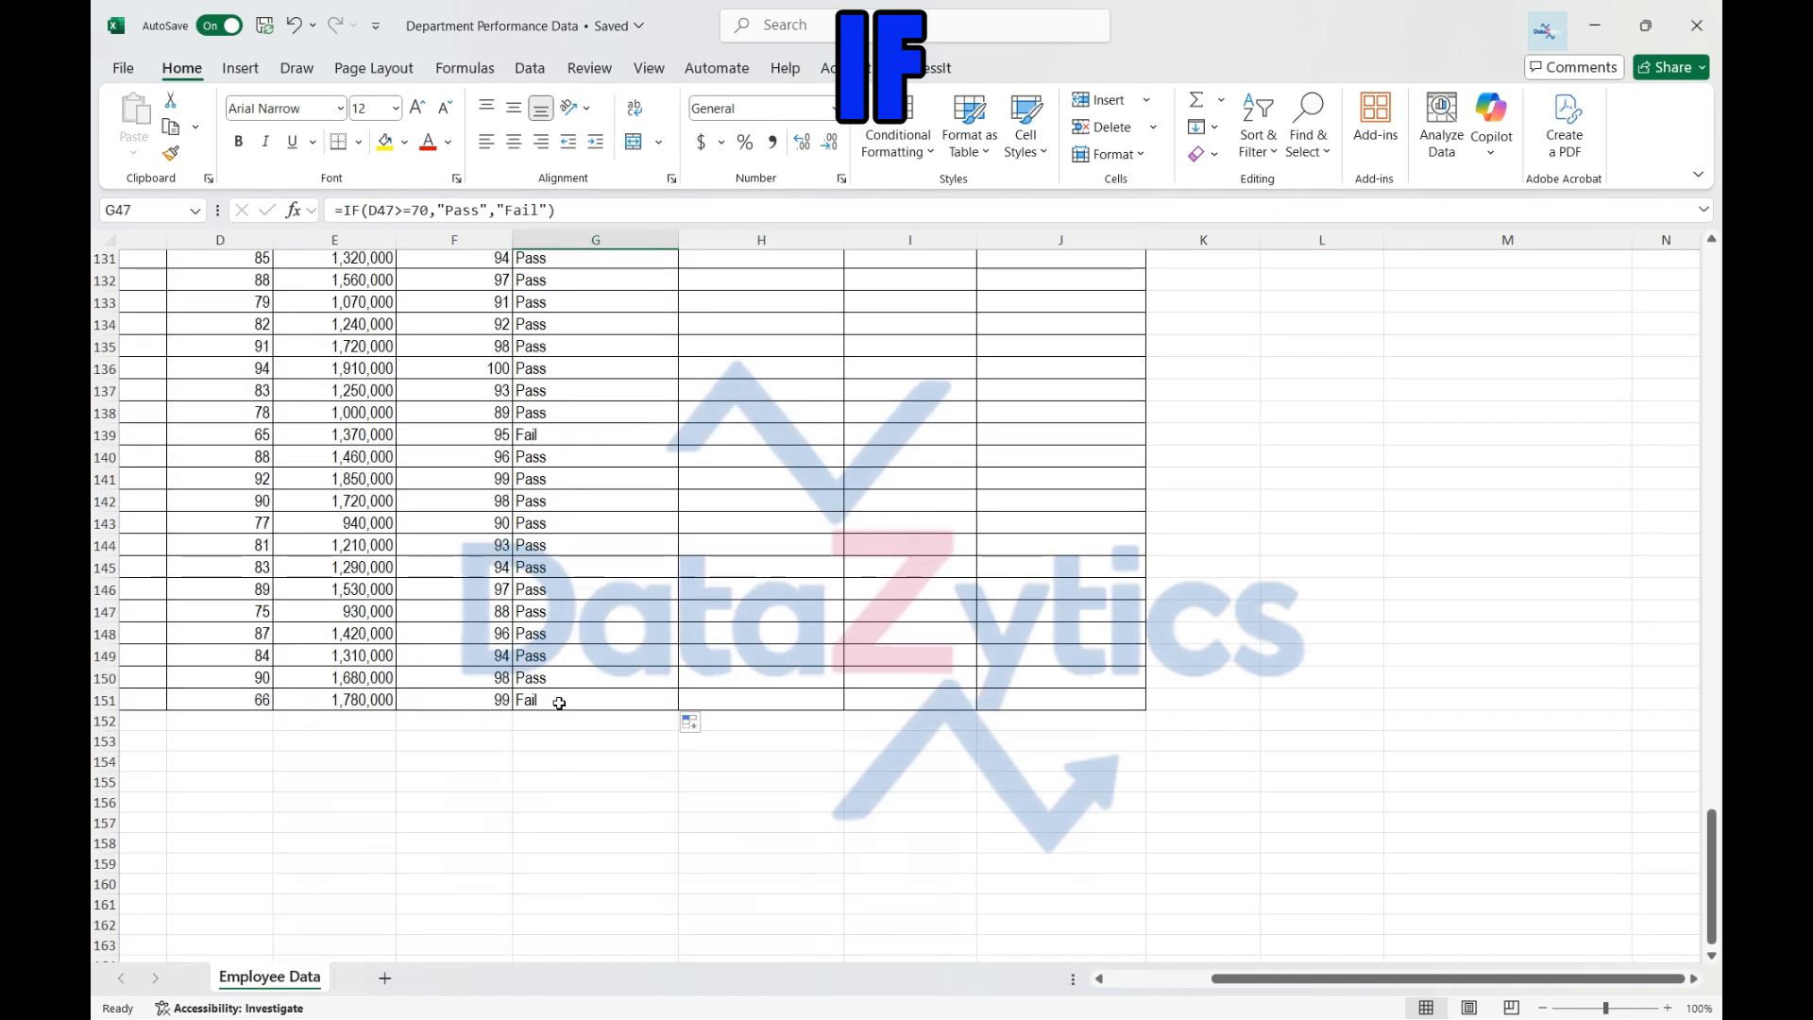
pyautogui.click(560, 703)
pyautogui.hotkey('ctrl', 'shift', 'Up')
pyautogui.click(719, 286)
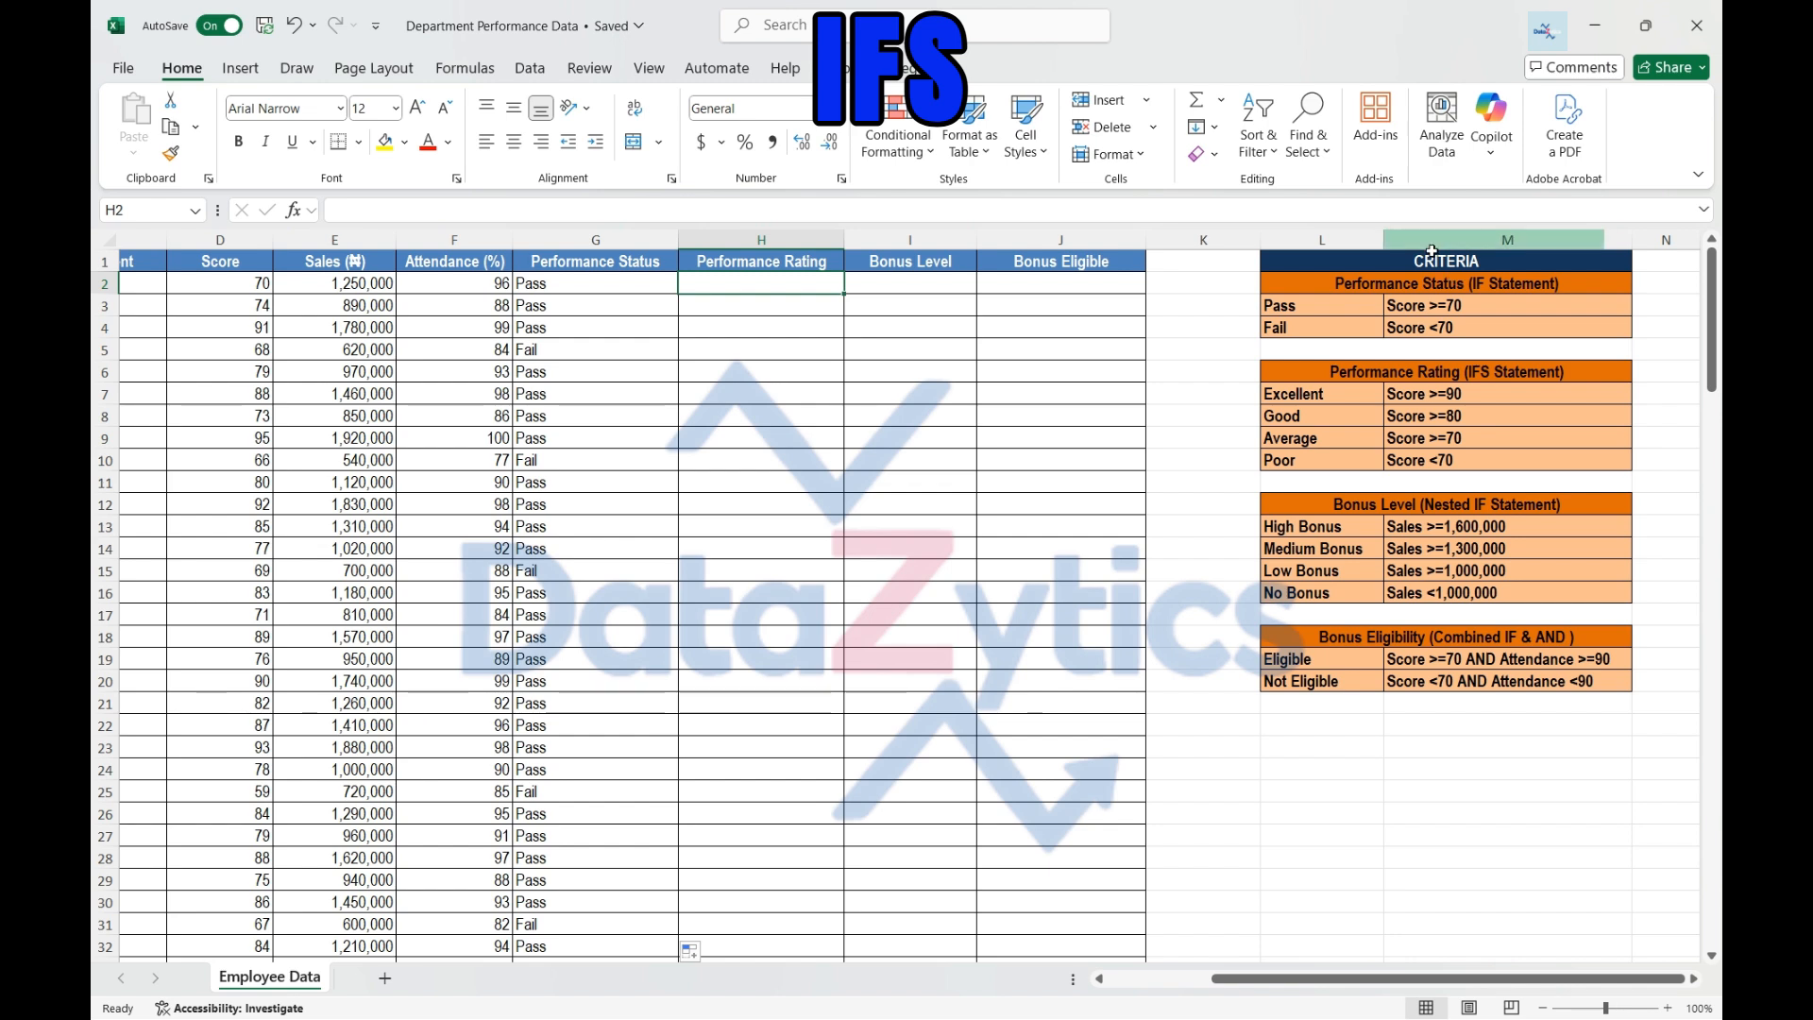
# Examine the Performance Rating (IFS Statement) criteria, comparing each rating label with its score threshold
pyautogui.click(1430, 373)
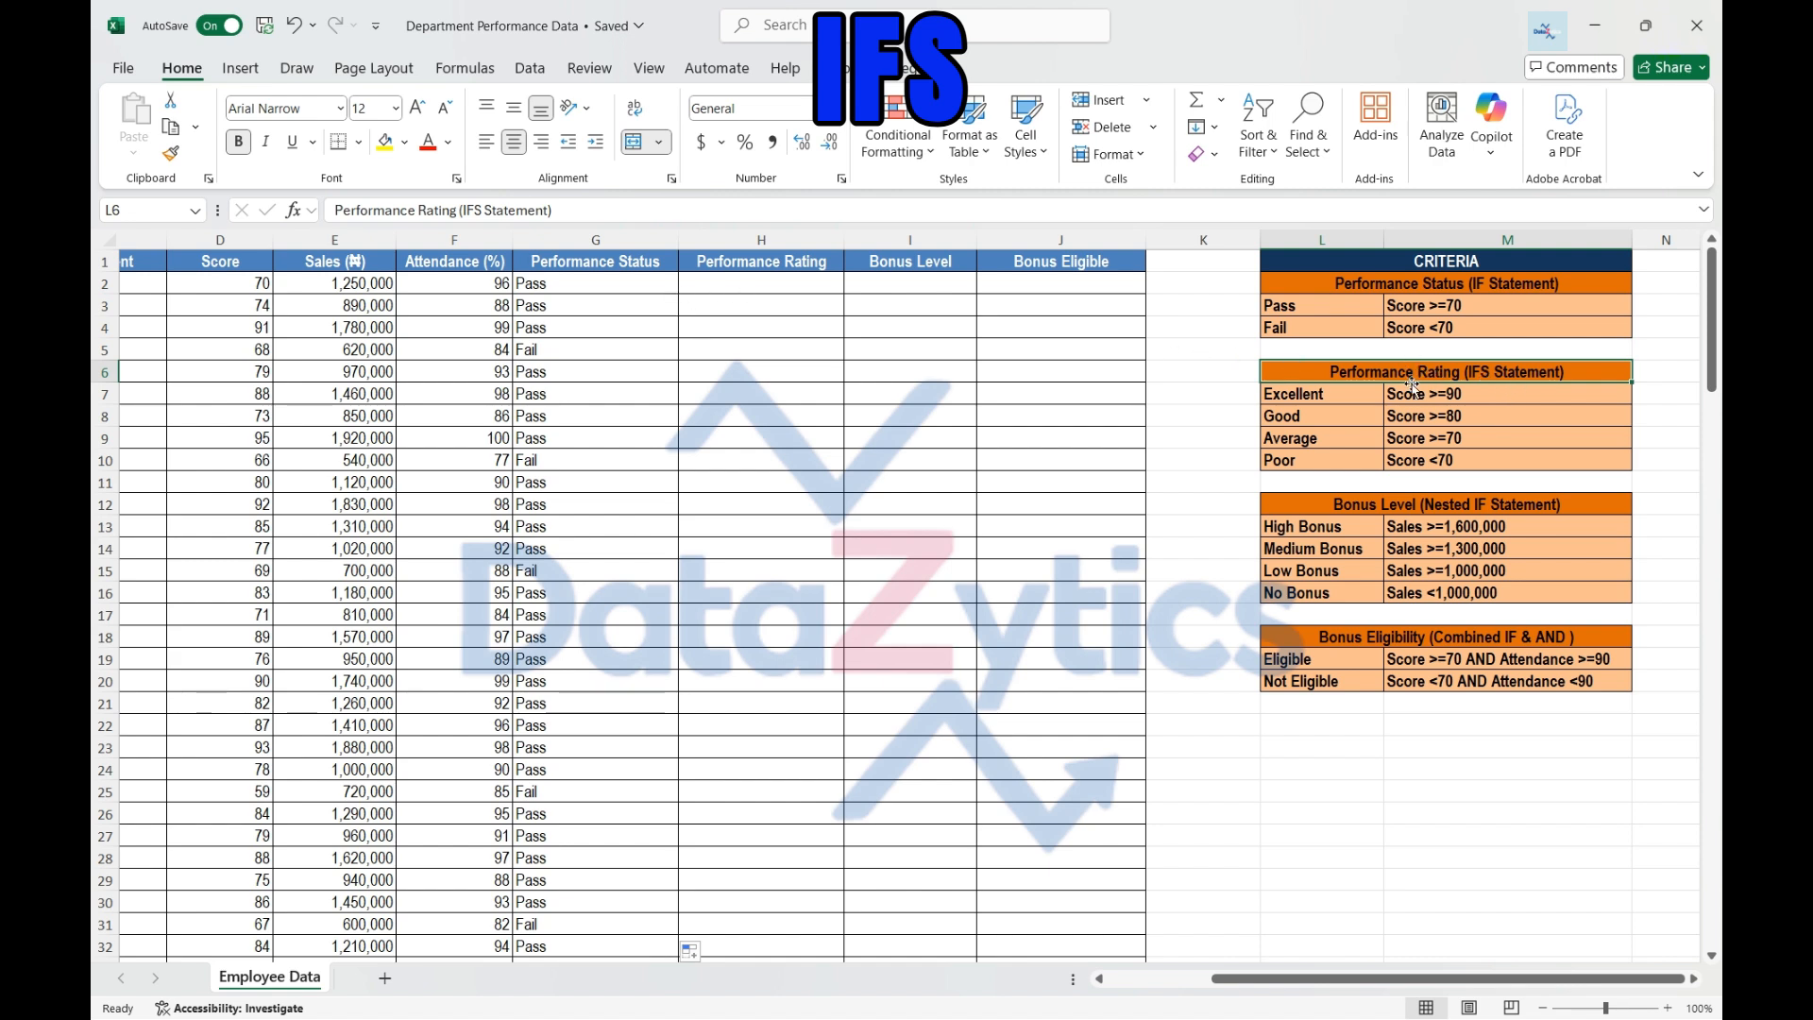
pyautogui.click(1302, 418)
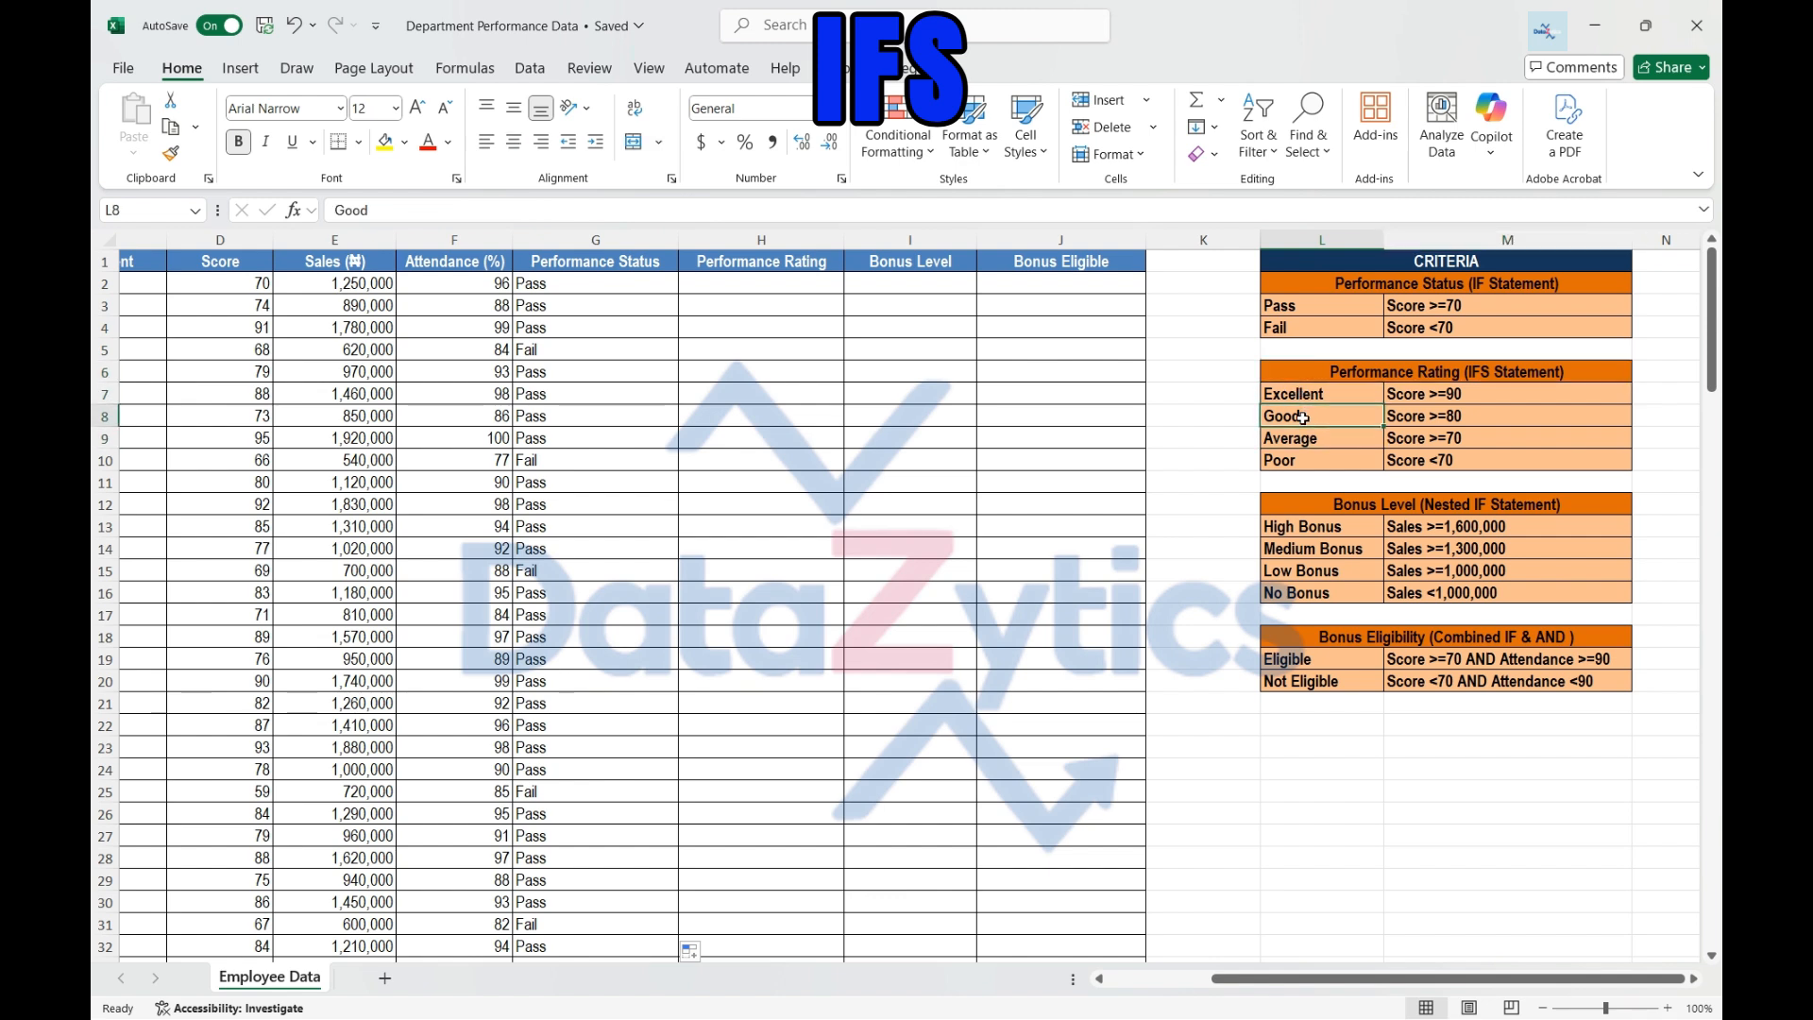
pyautogui.click(1305, 438)
pyautogui.click(1304, 418)
pyautogui.click(1304, 438)
pyautogui.click(1304, 461)
pyautogui.click(1306, 418)
pyautogui.click(1307, 438)
pyautogui.click(1456, 395)
pyautogui.click(1459, 437)
pyautogui.click(1455, 461)
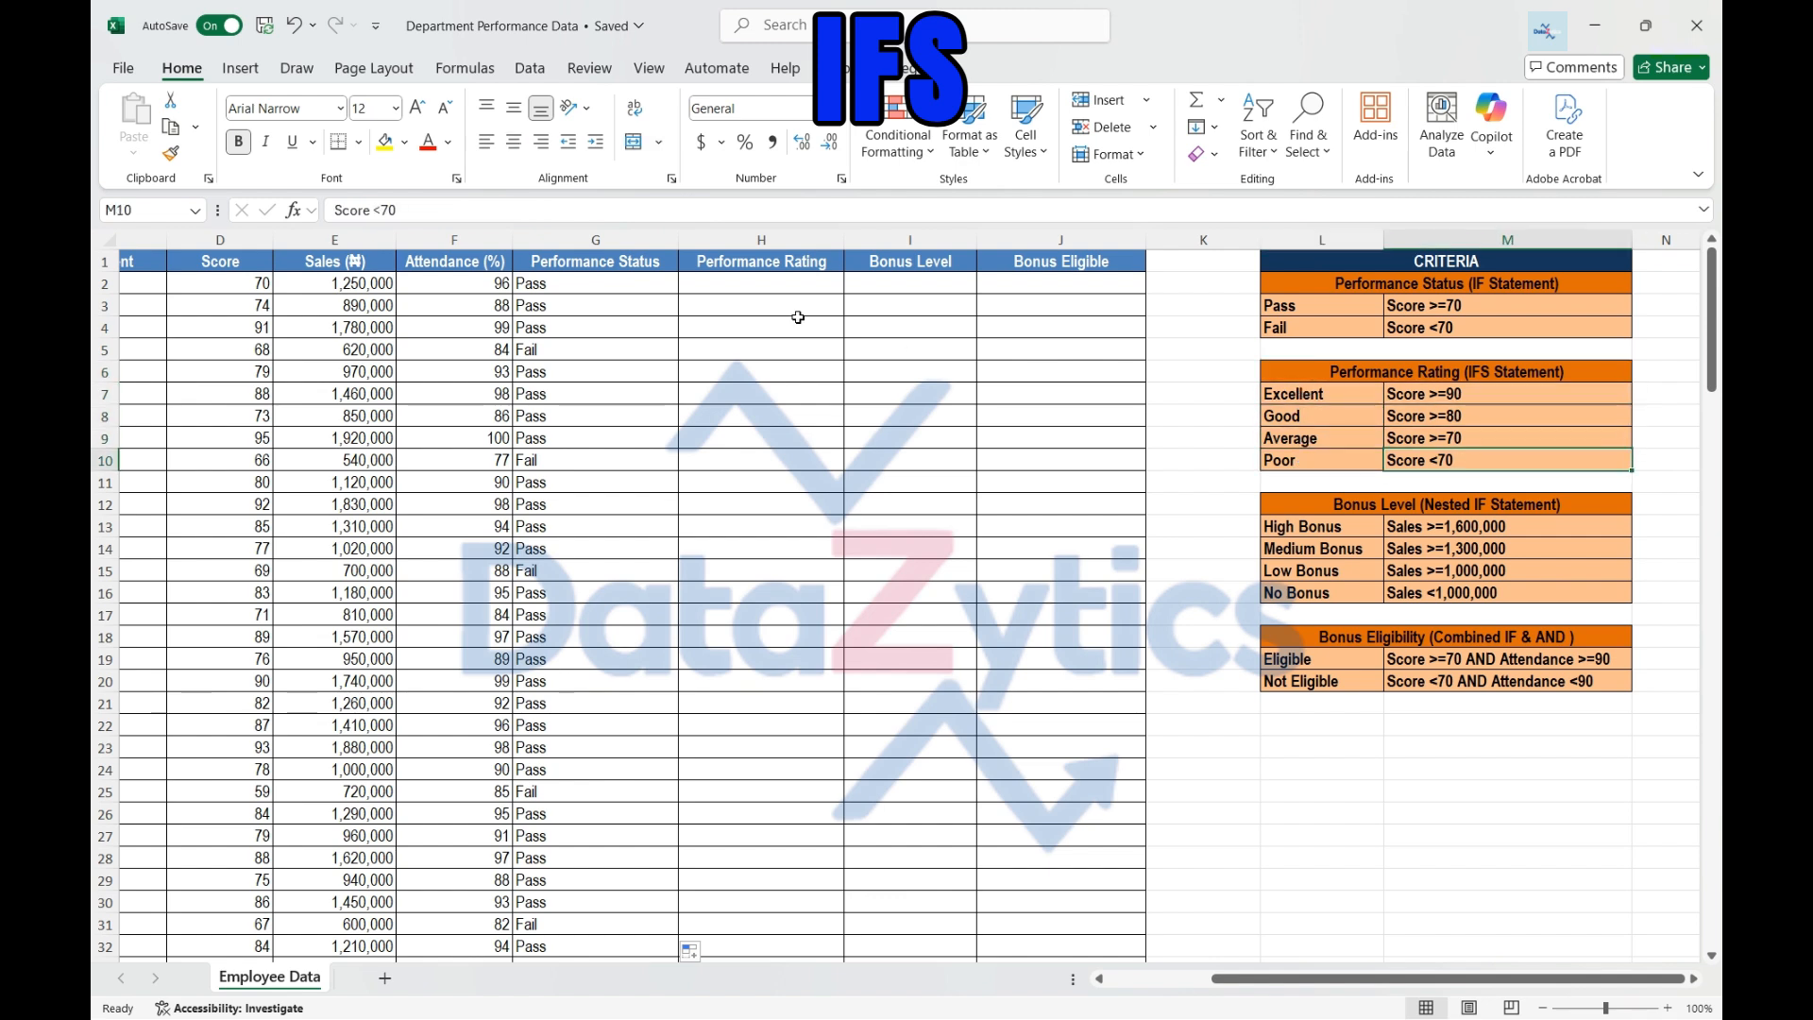
# Start an IFS formula in H2 whose first condition, D2>=90, returns "Excellent"
pyautogui.doubleClick(706, 287)
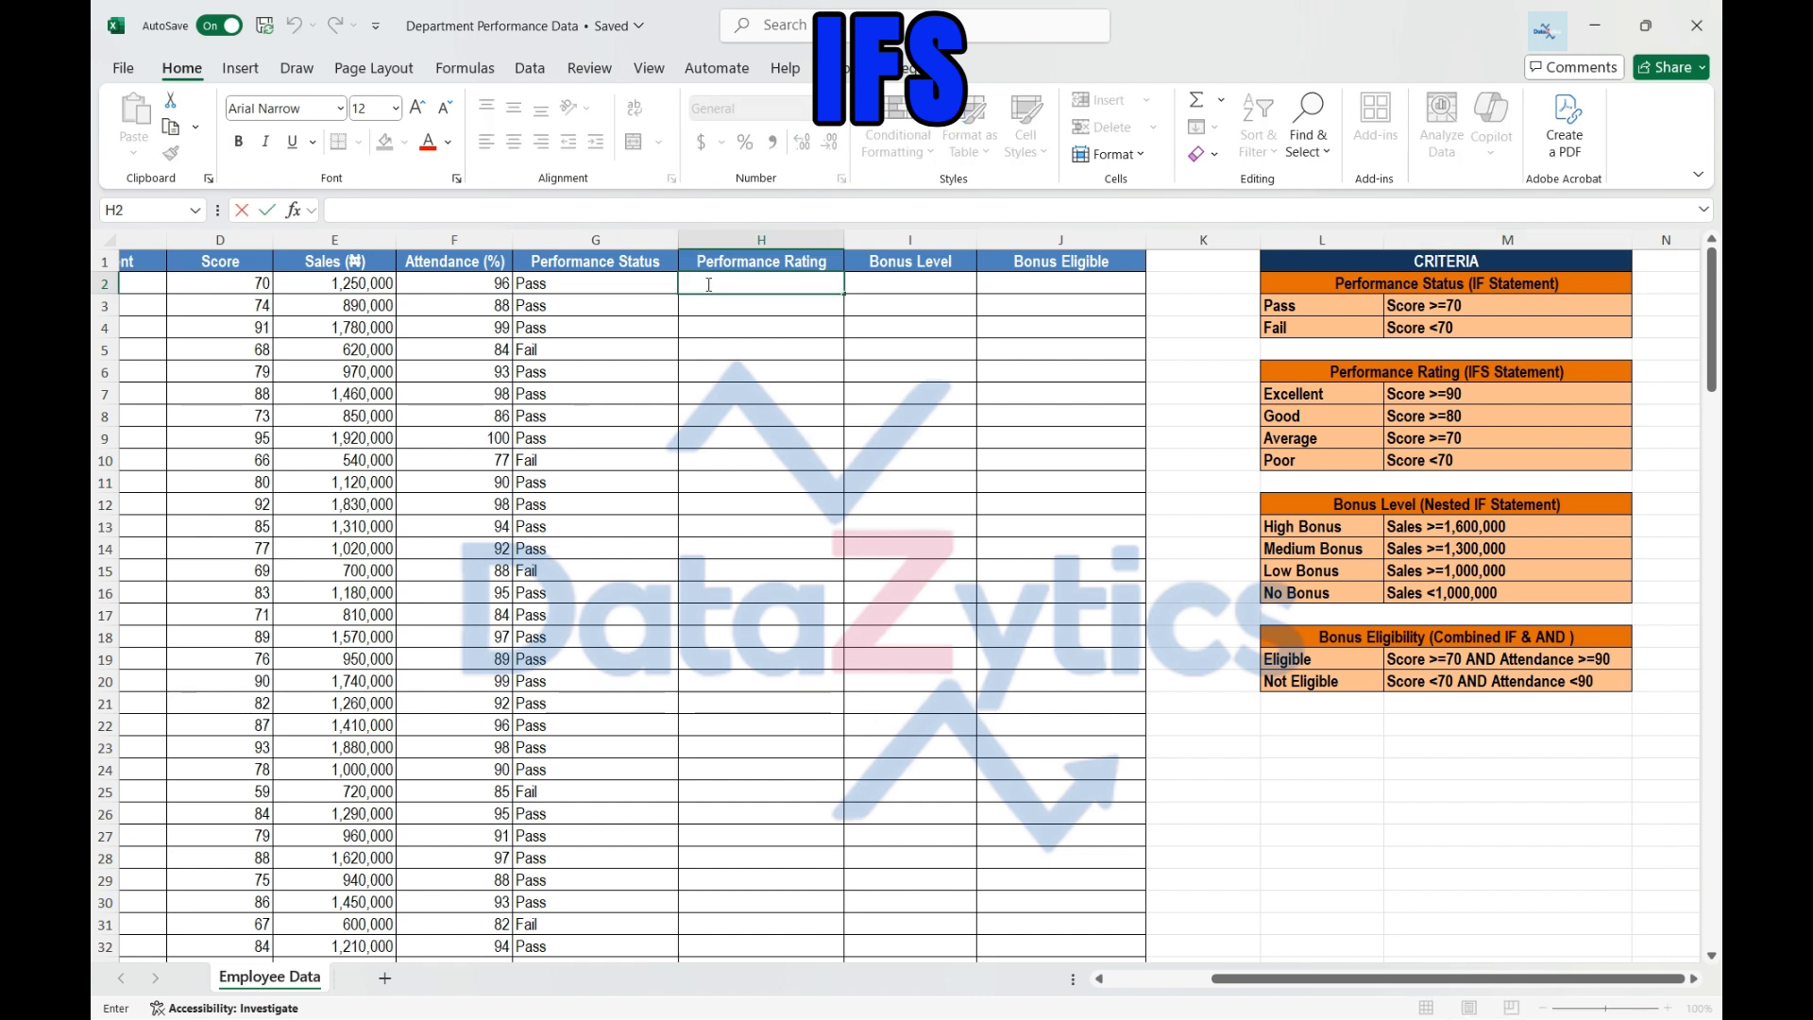
pyautogui.write('=IFS')
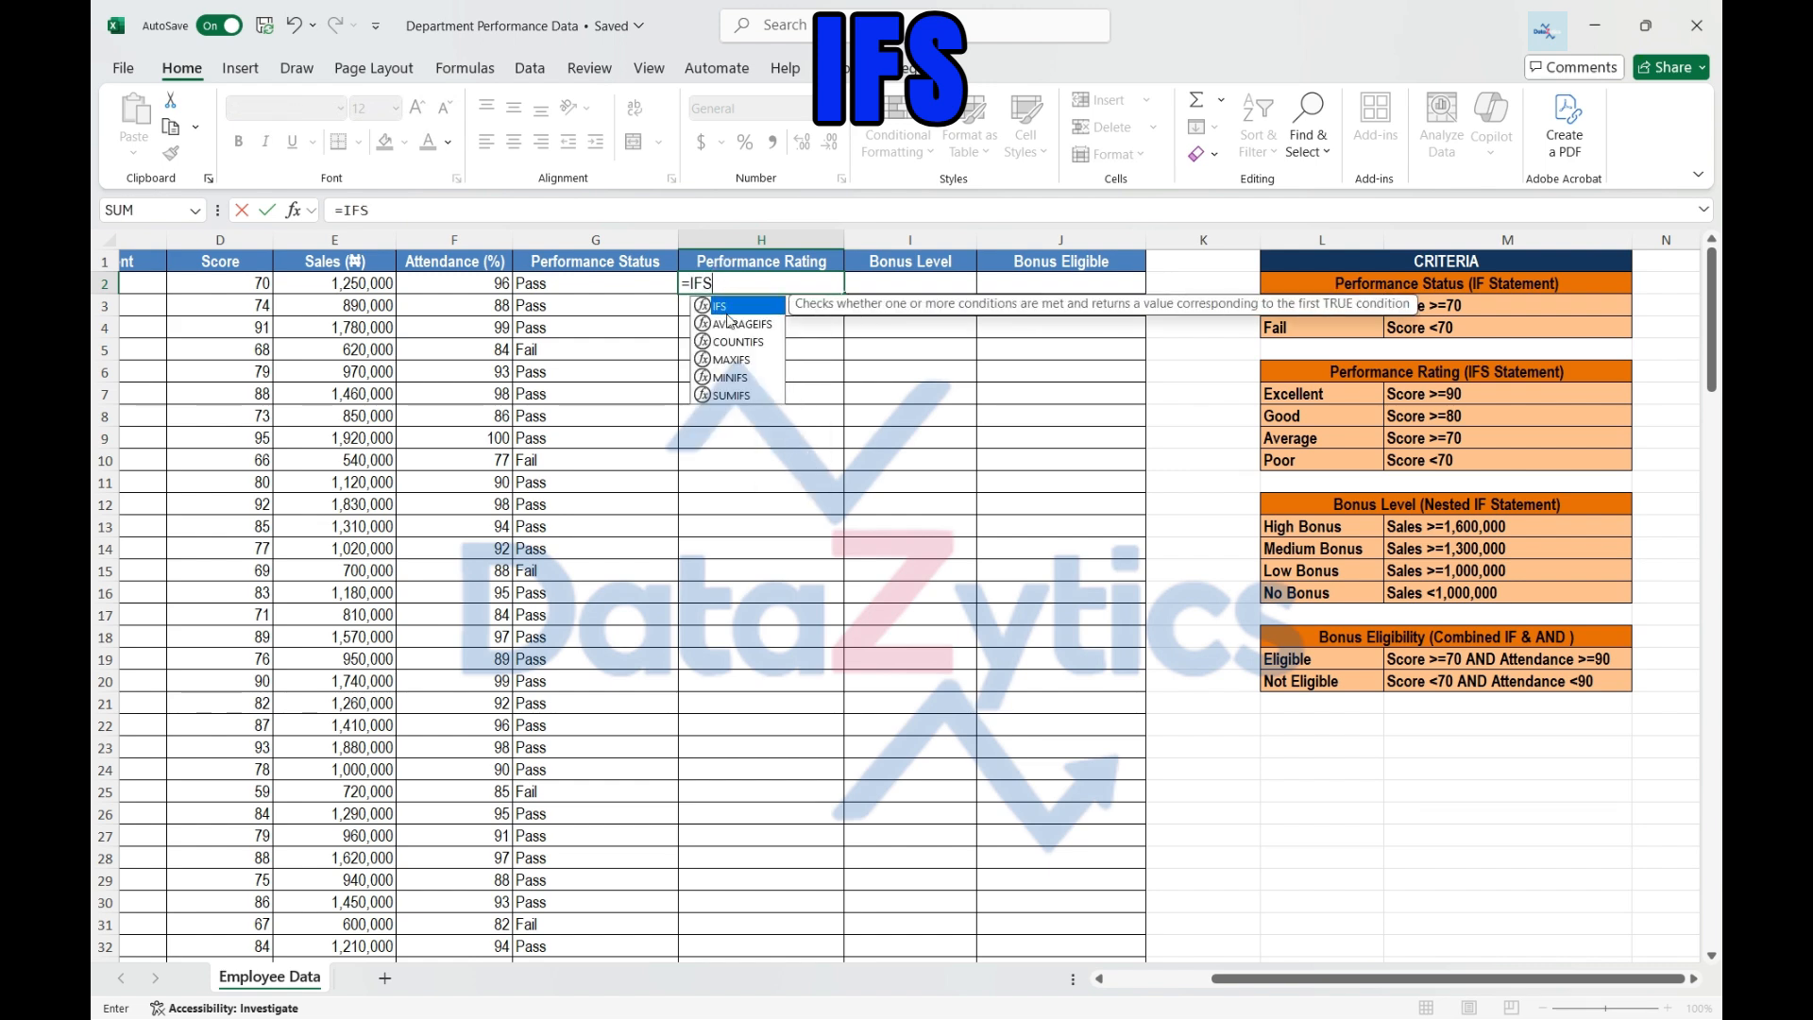
pyautogui.write('(')
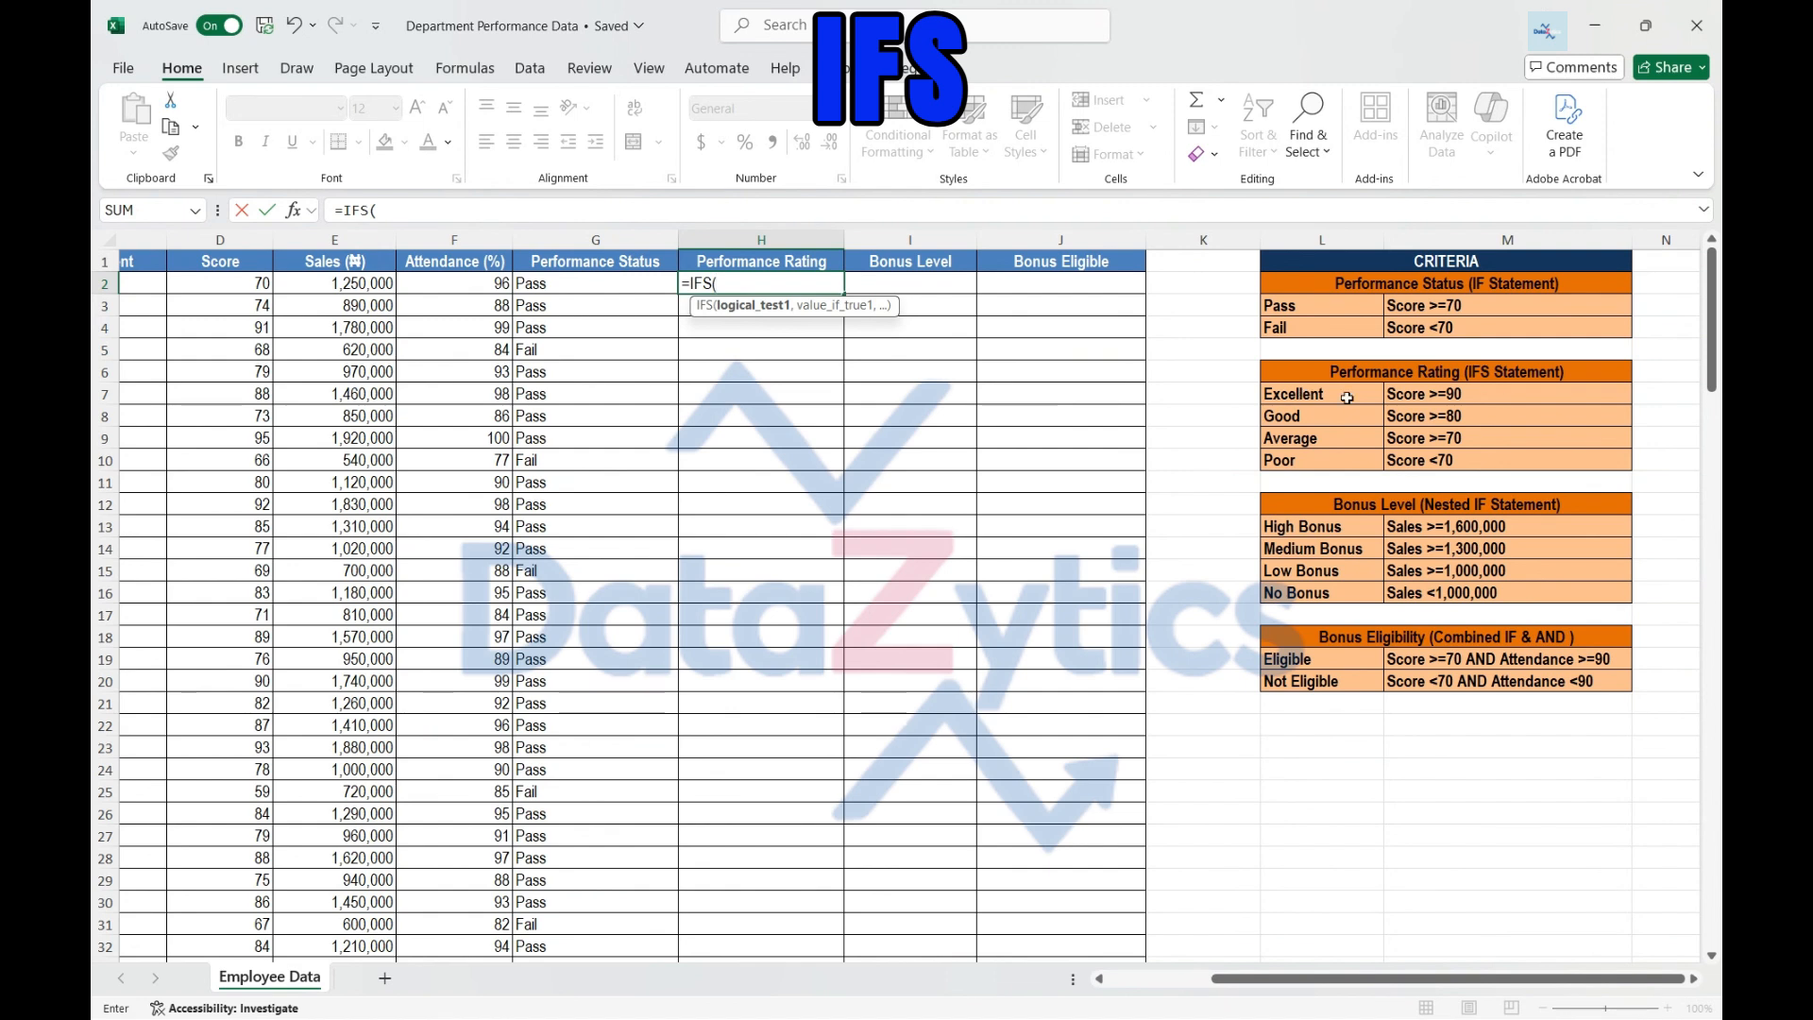
pyautogui.click(713, 282)
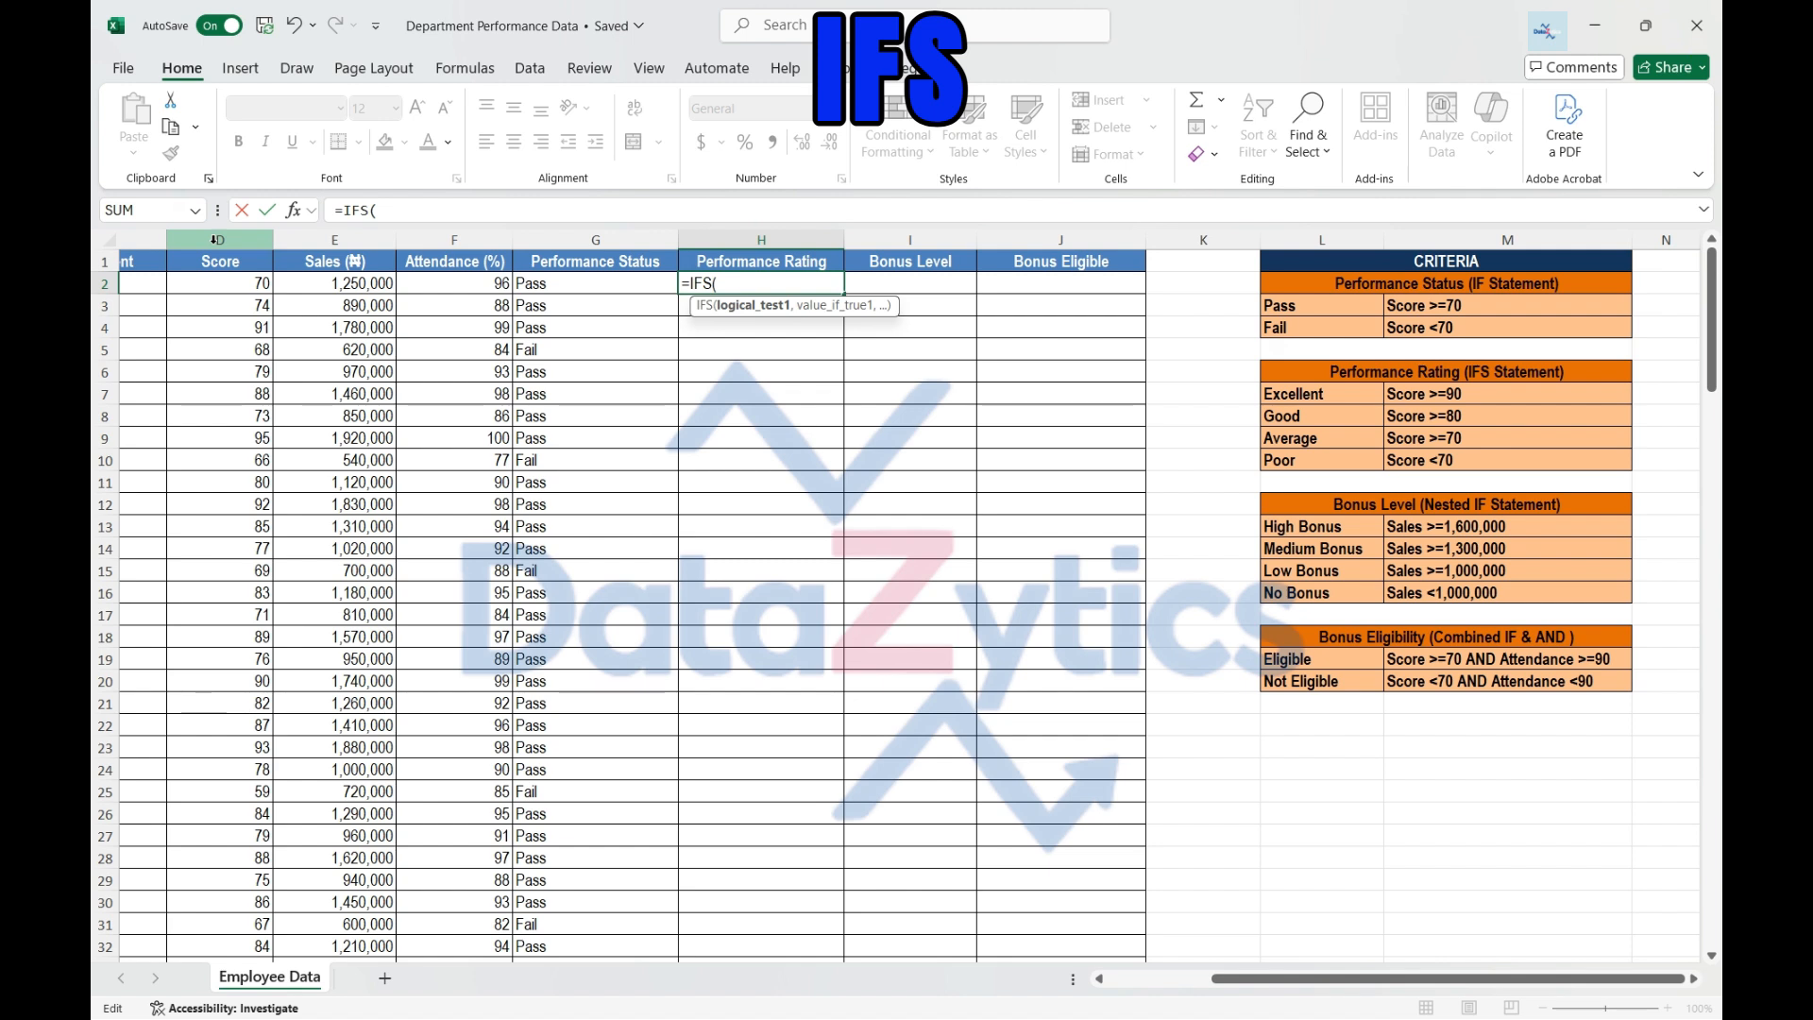
pyautogui.click(218, 283)
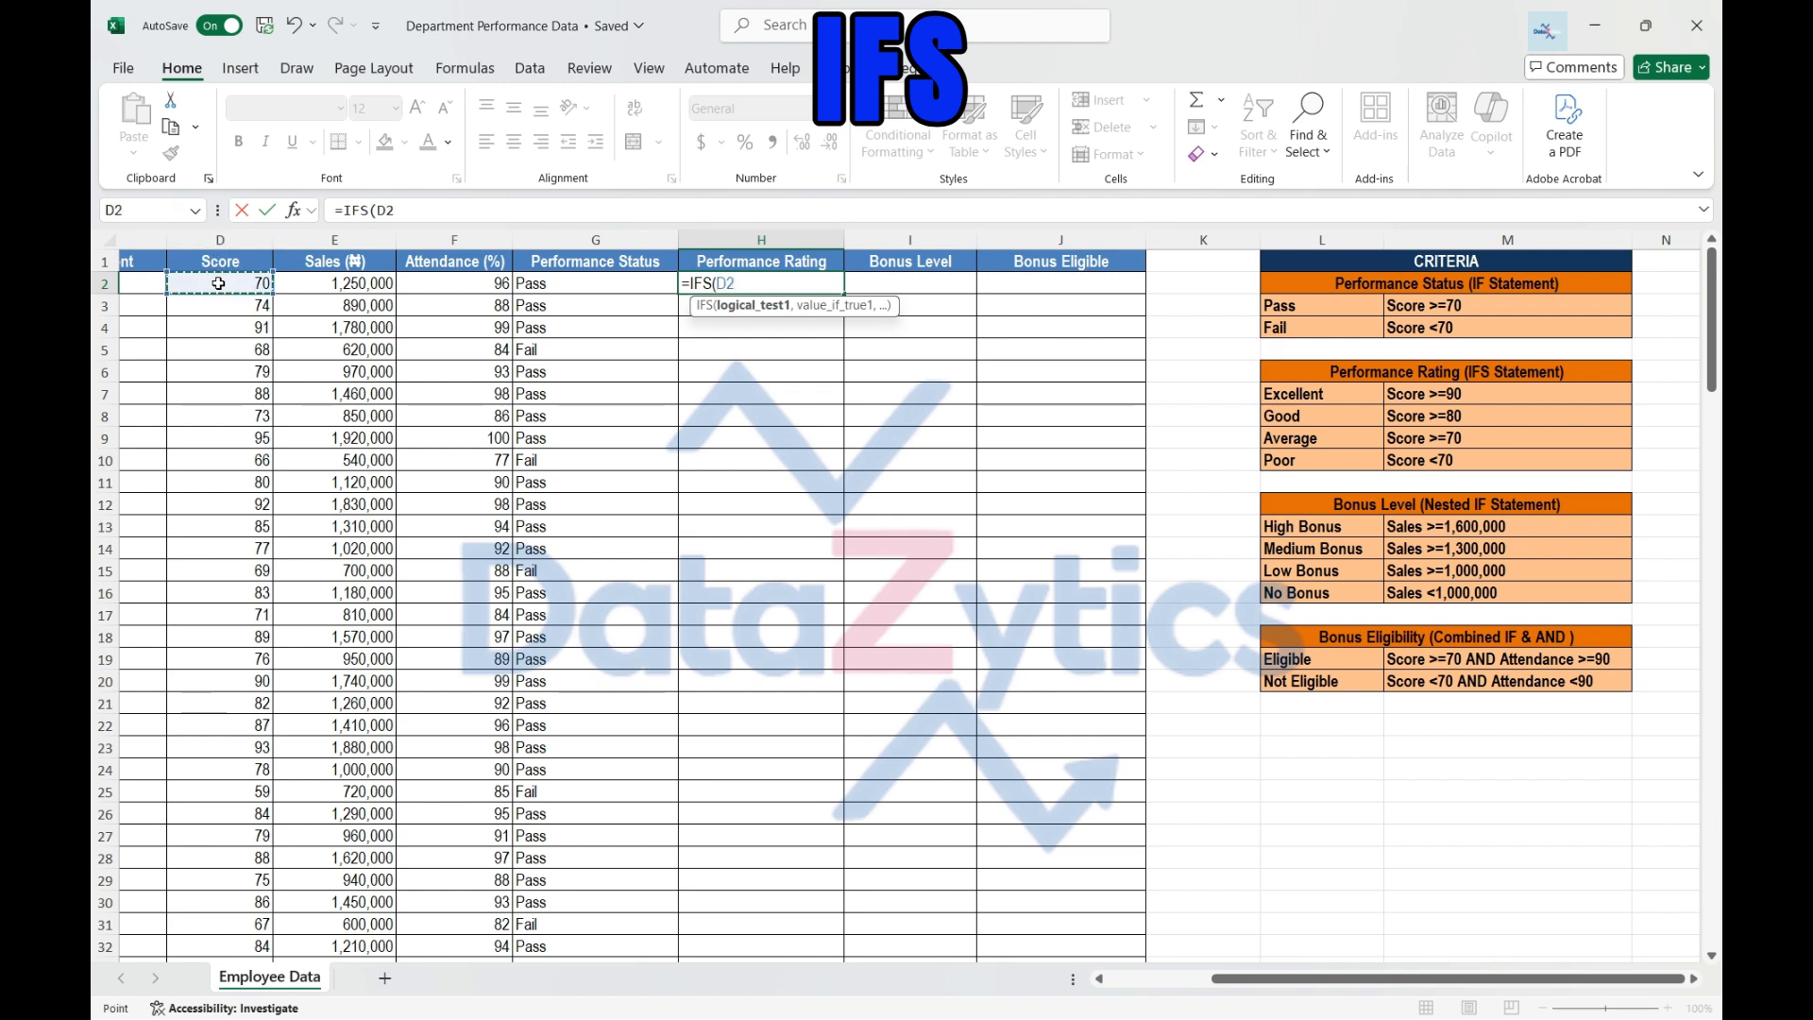
pyautogui.write('>=90')
pyautogui.write(',')
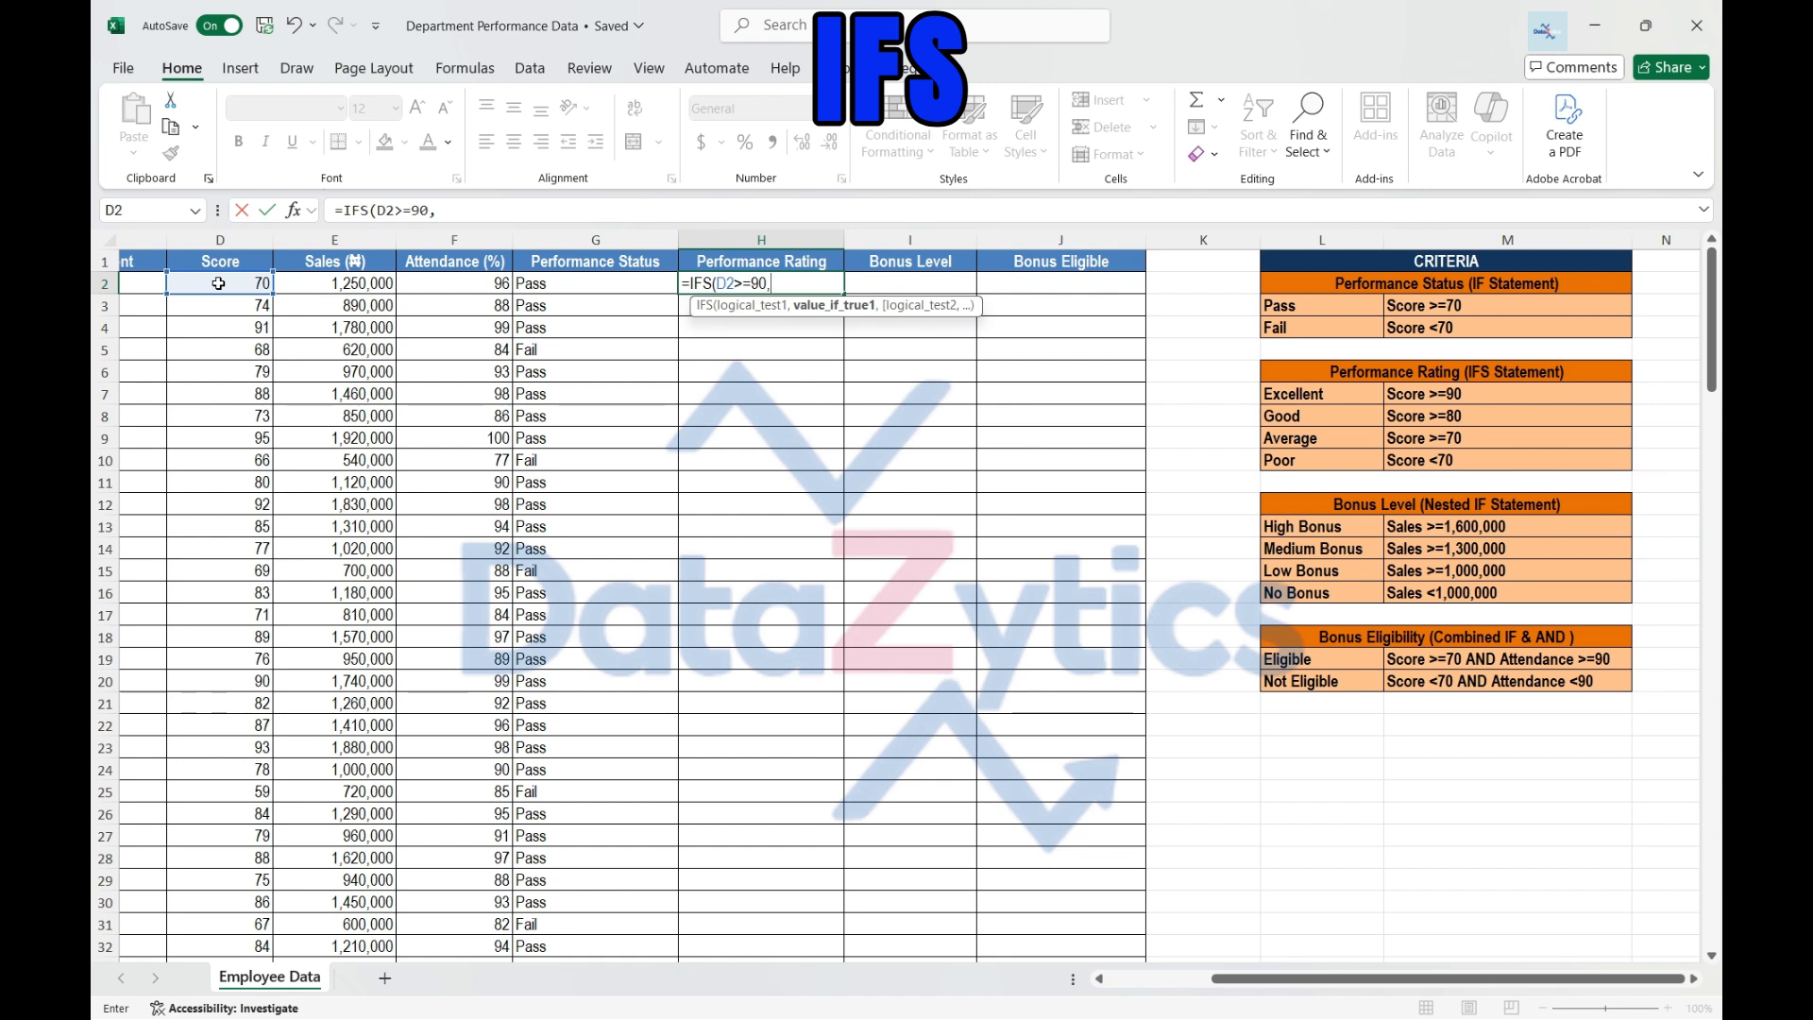
pyautogui.write(' "Excellent')
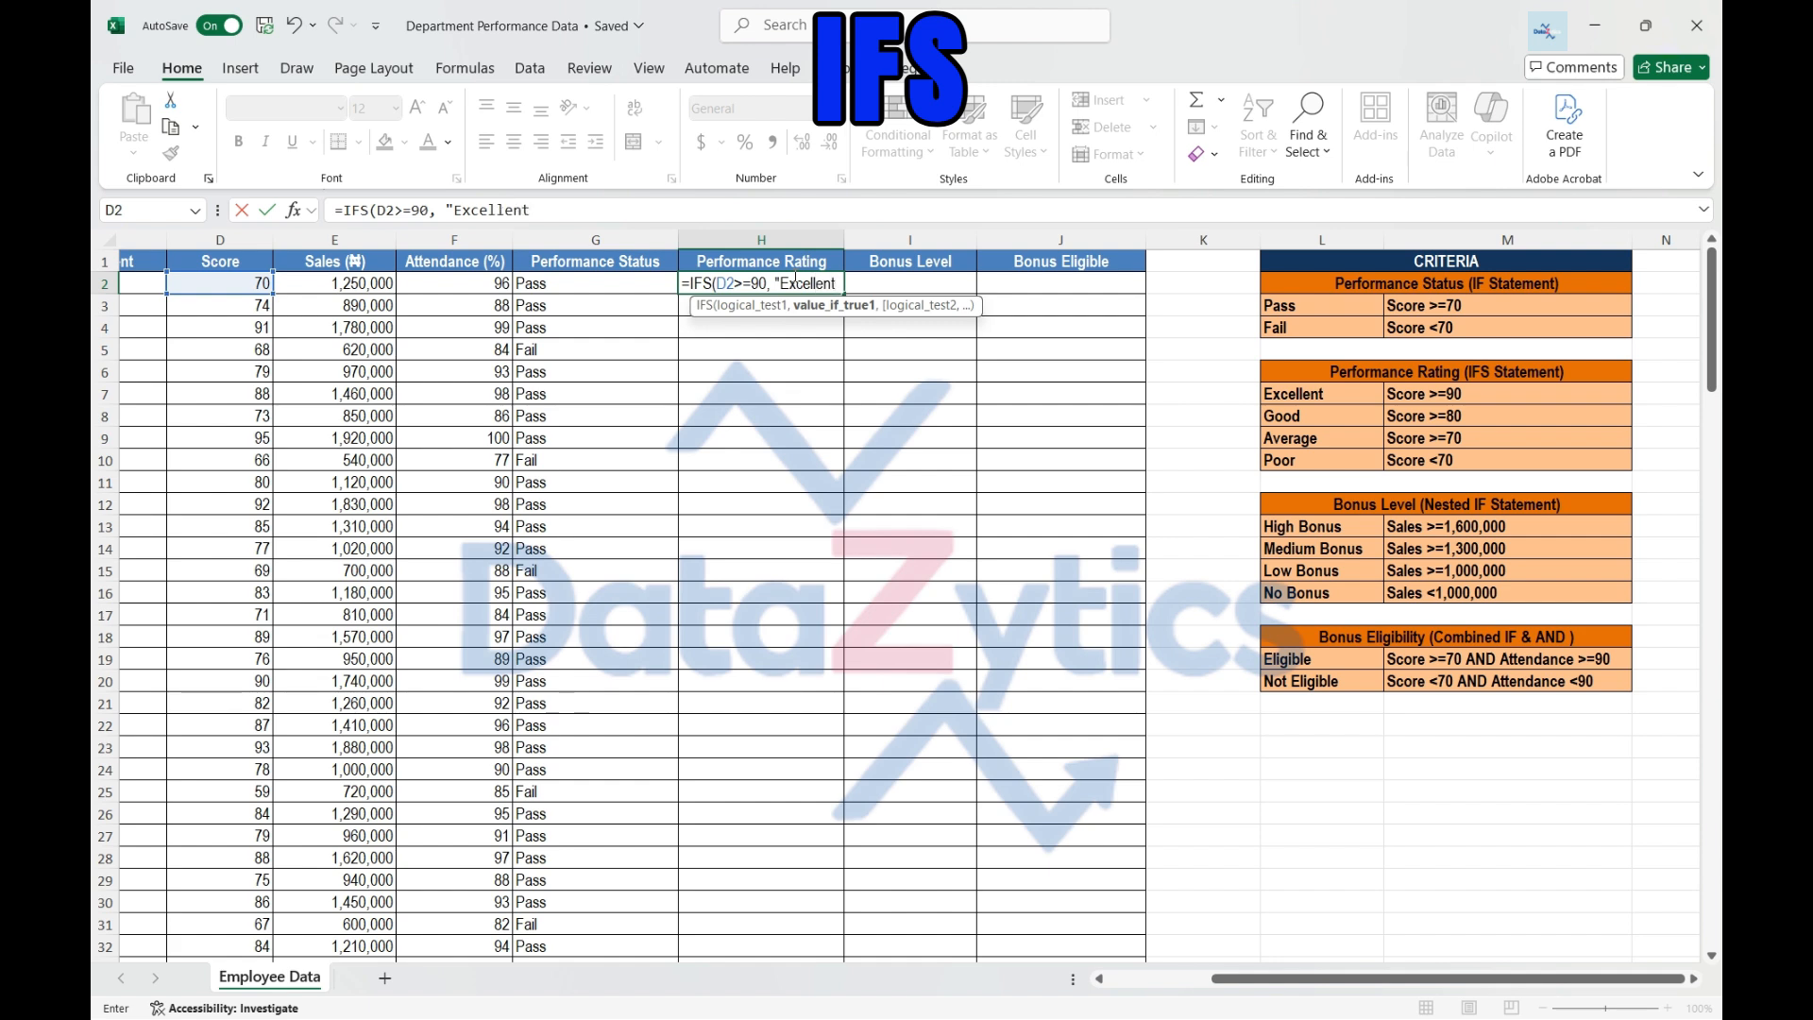
pyautogui.write('",')
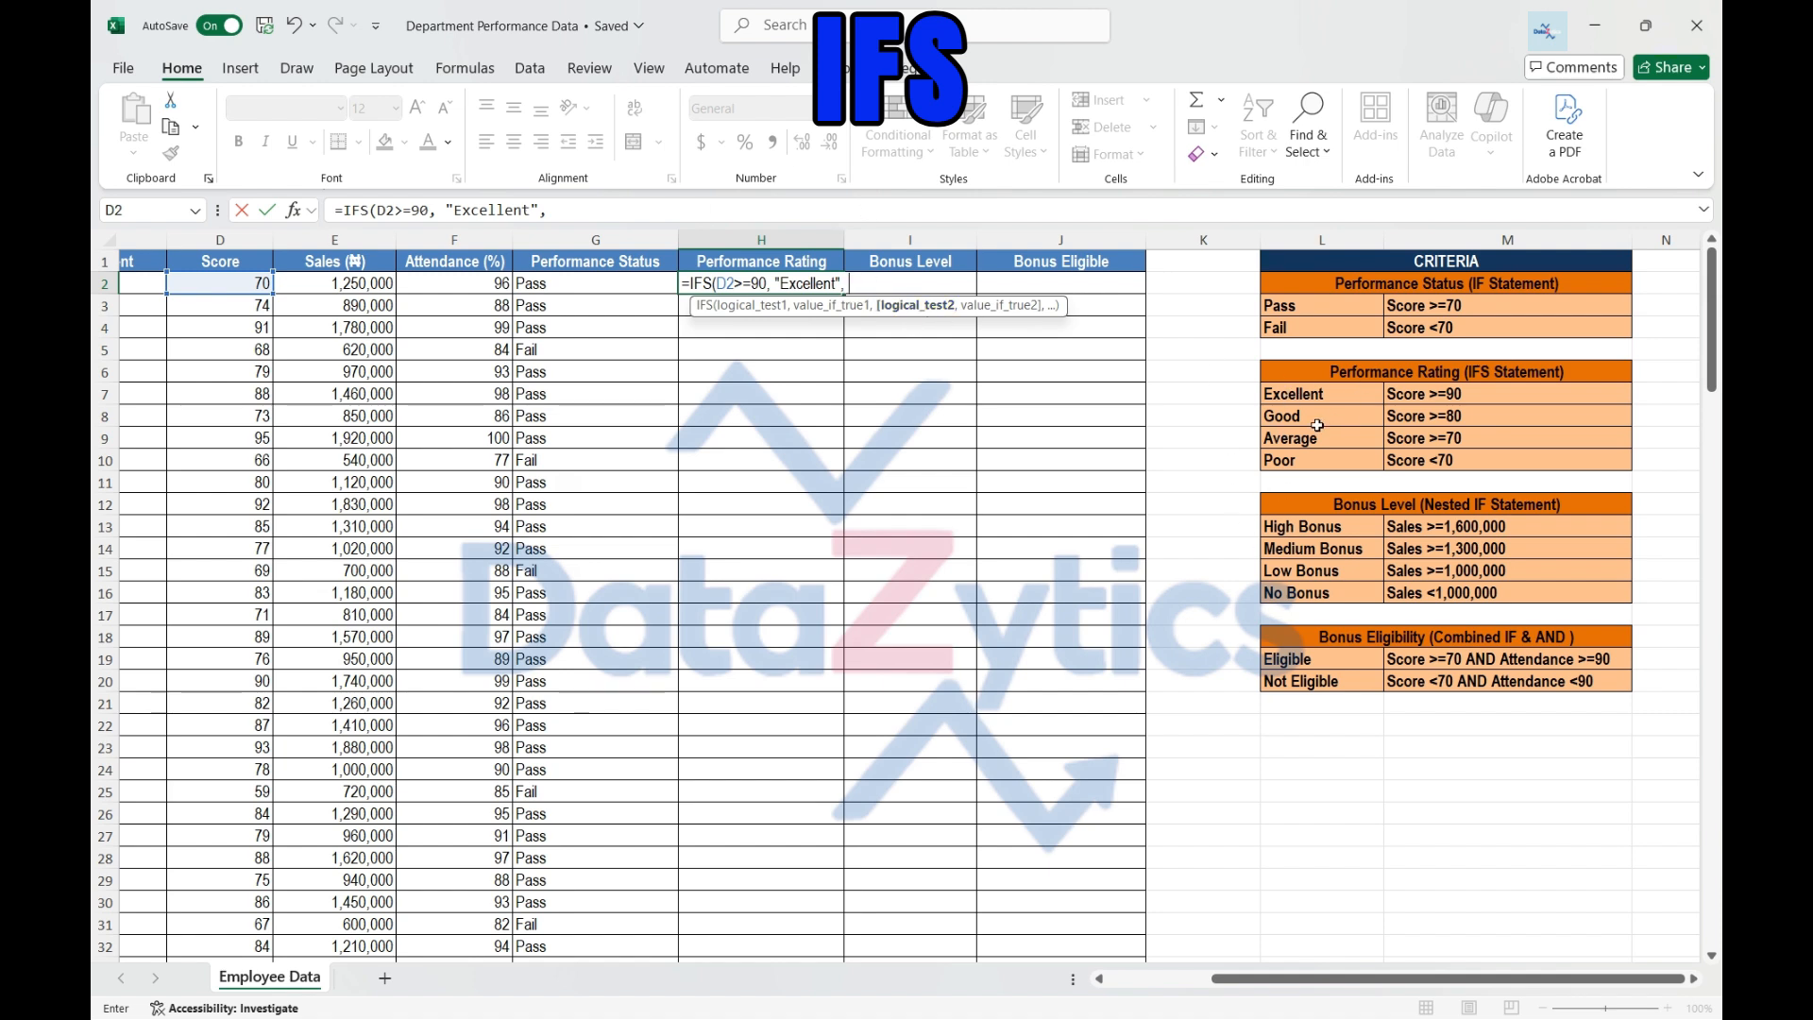
# Extend the IFS formula in H2 with D2>=80 returning "Good" and D2>=70 returning "Average"
pyautogui.click(224, 284)
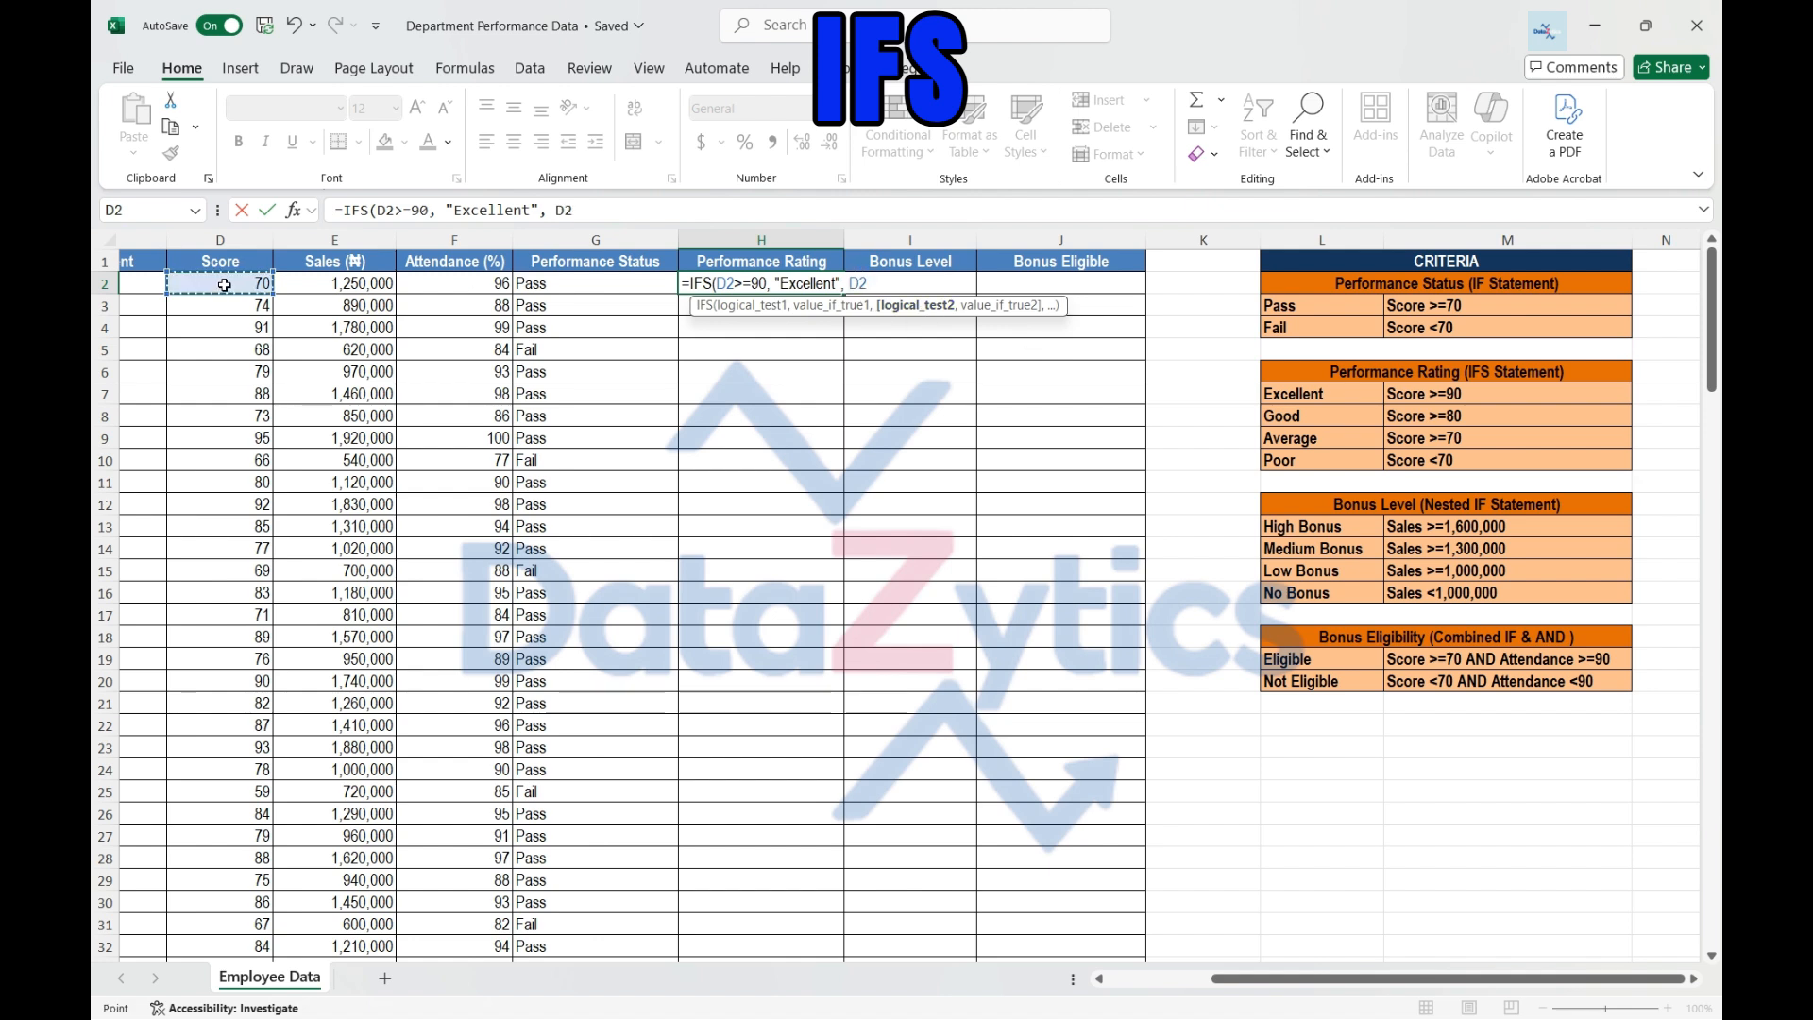
pyautogui.write('>=80, ')
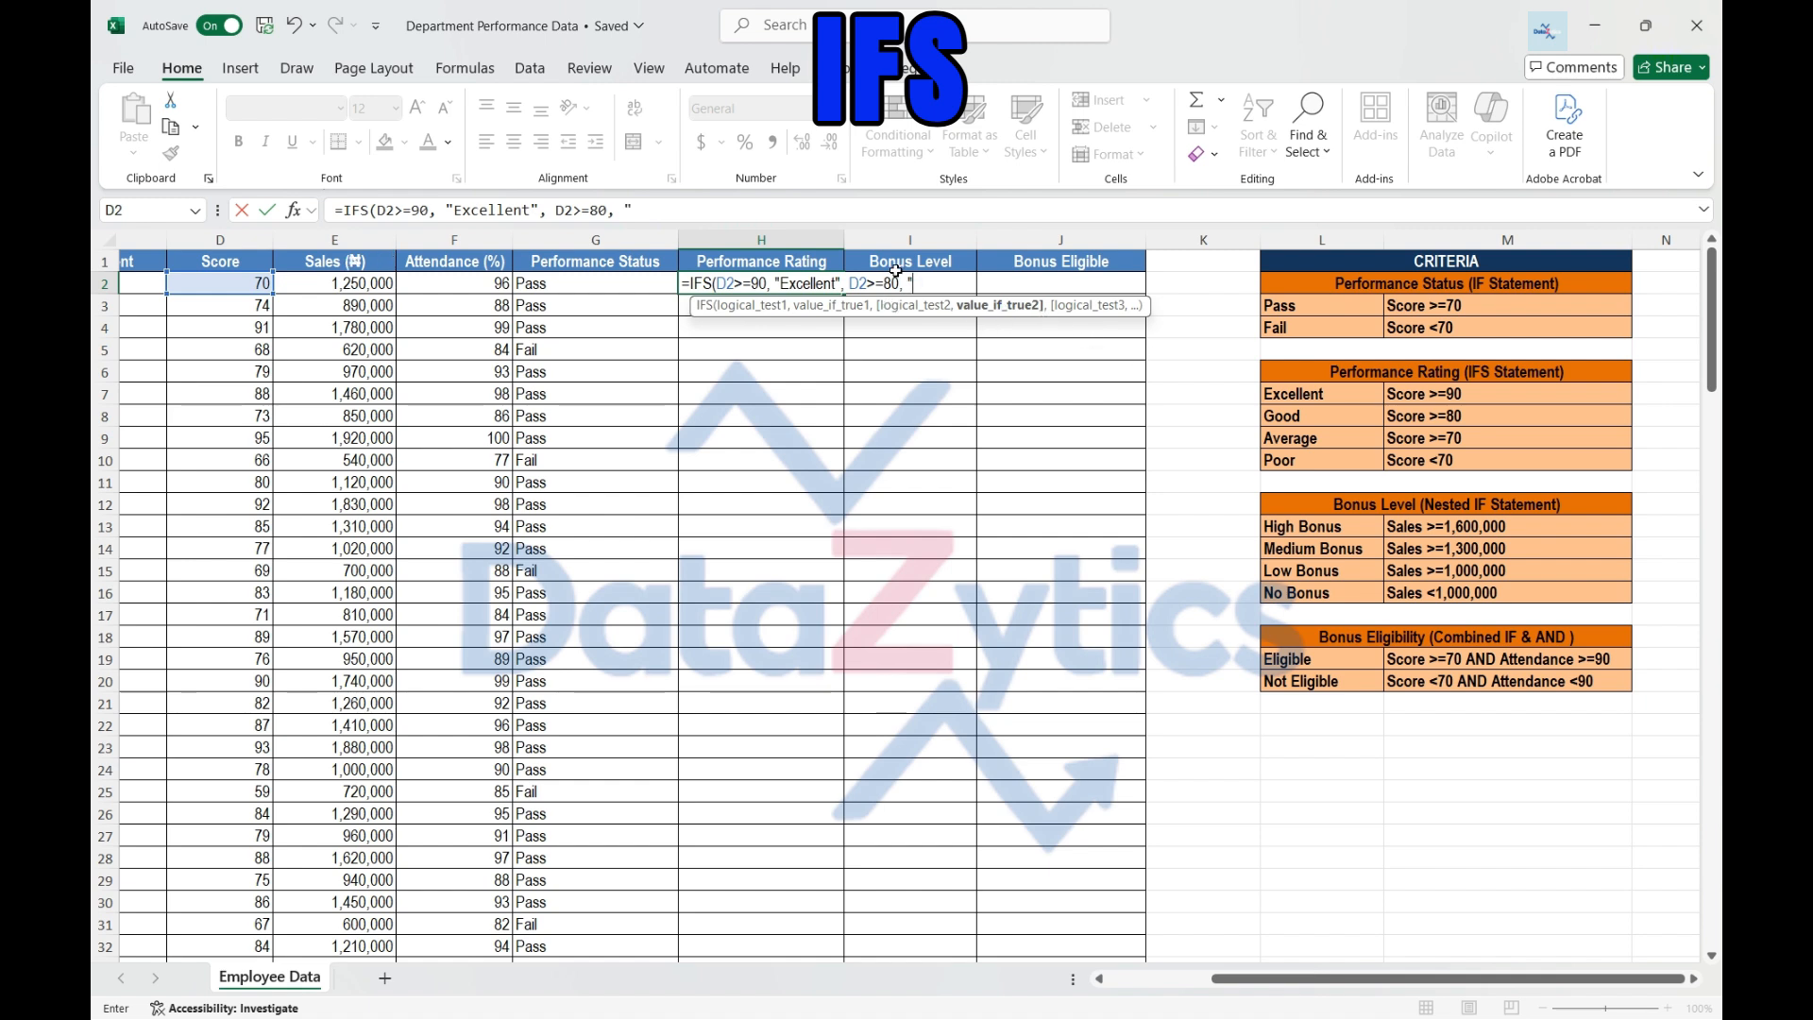
pyautogui.write('"Good",')
pyautogui.click(230, 285)
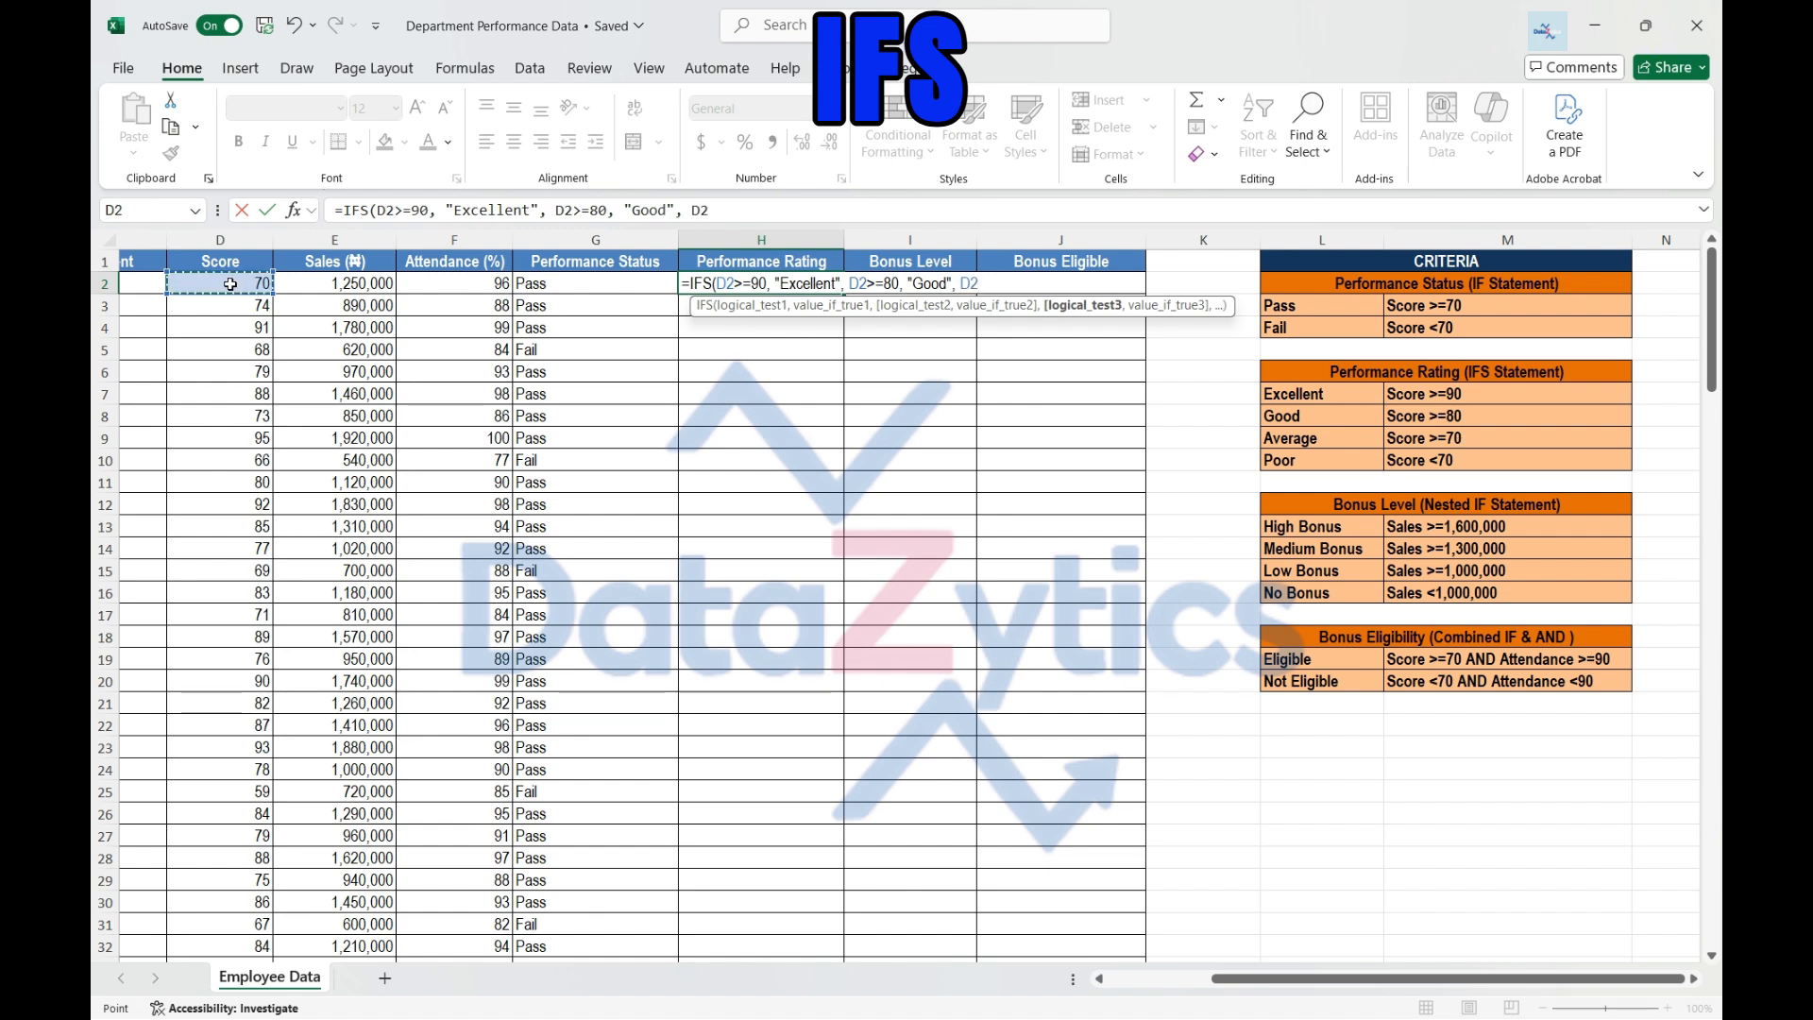
pyautogui.write('>=70, ')
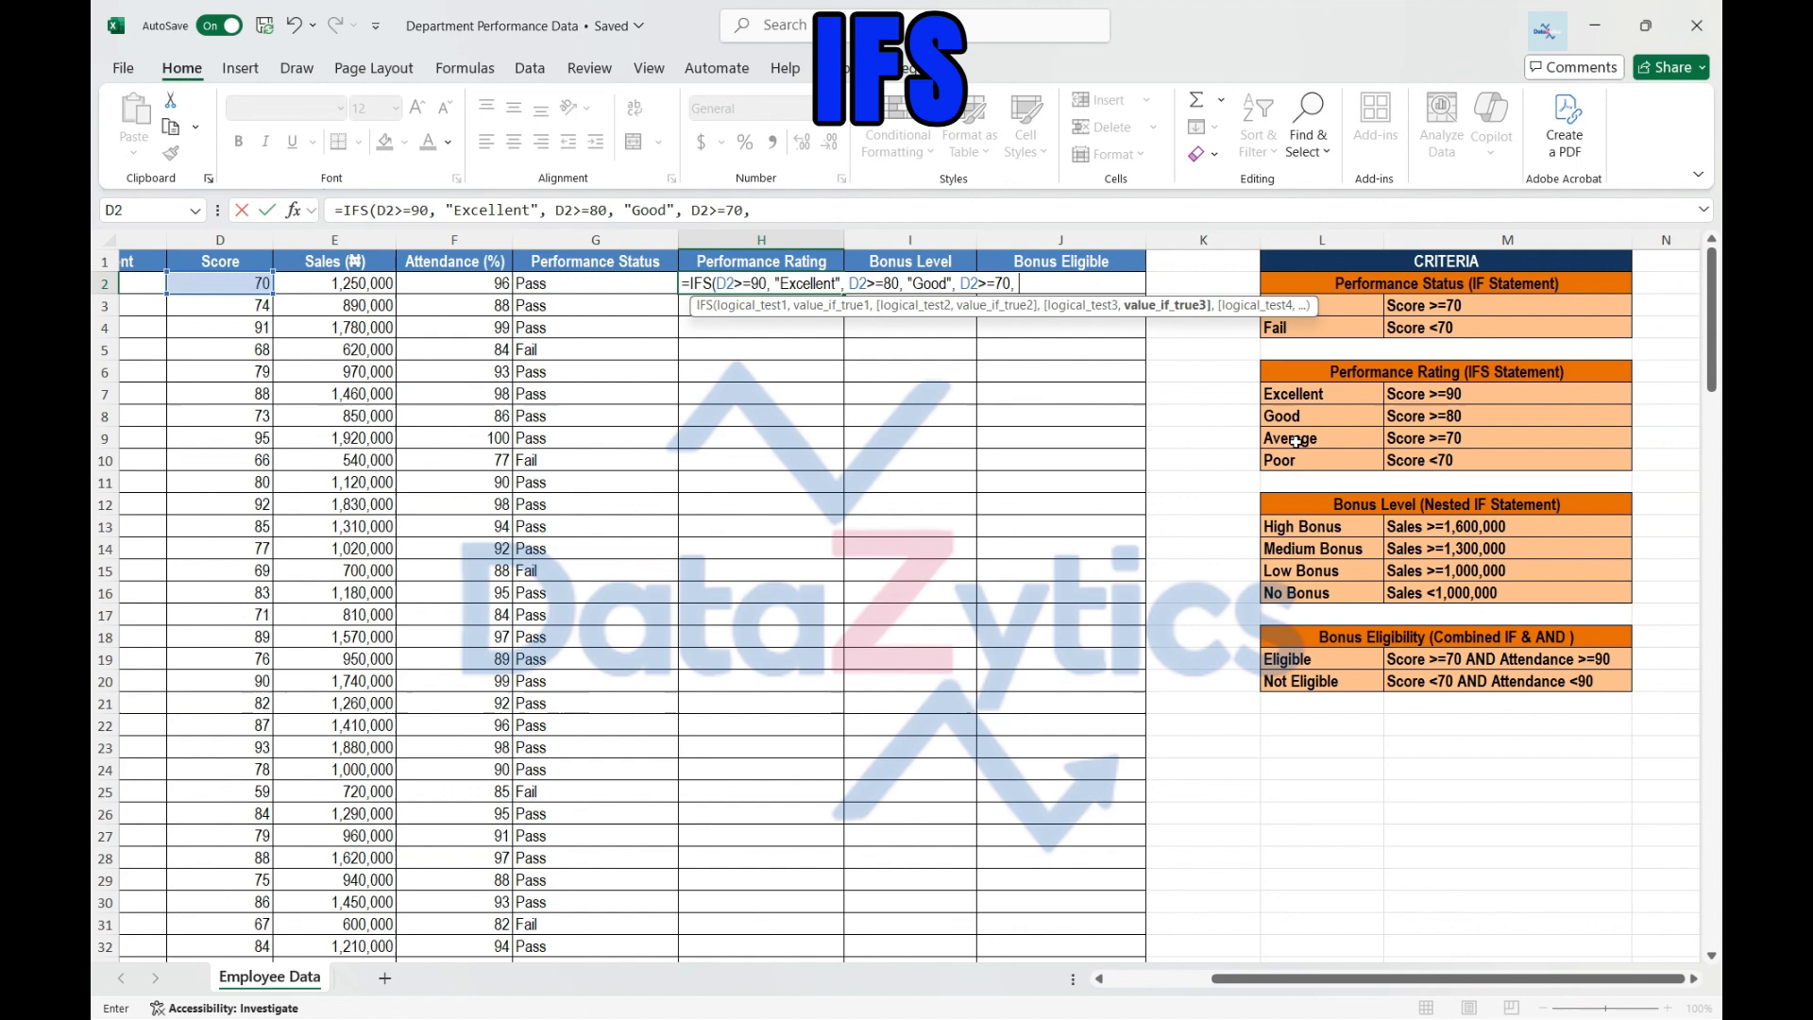
pyautogui.write('"Average",')
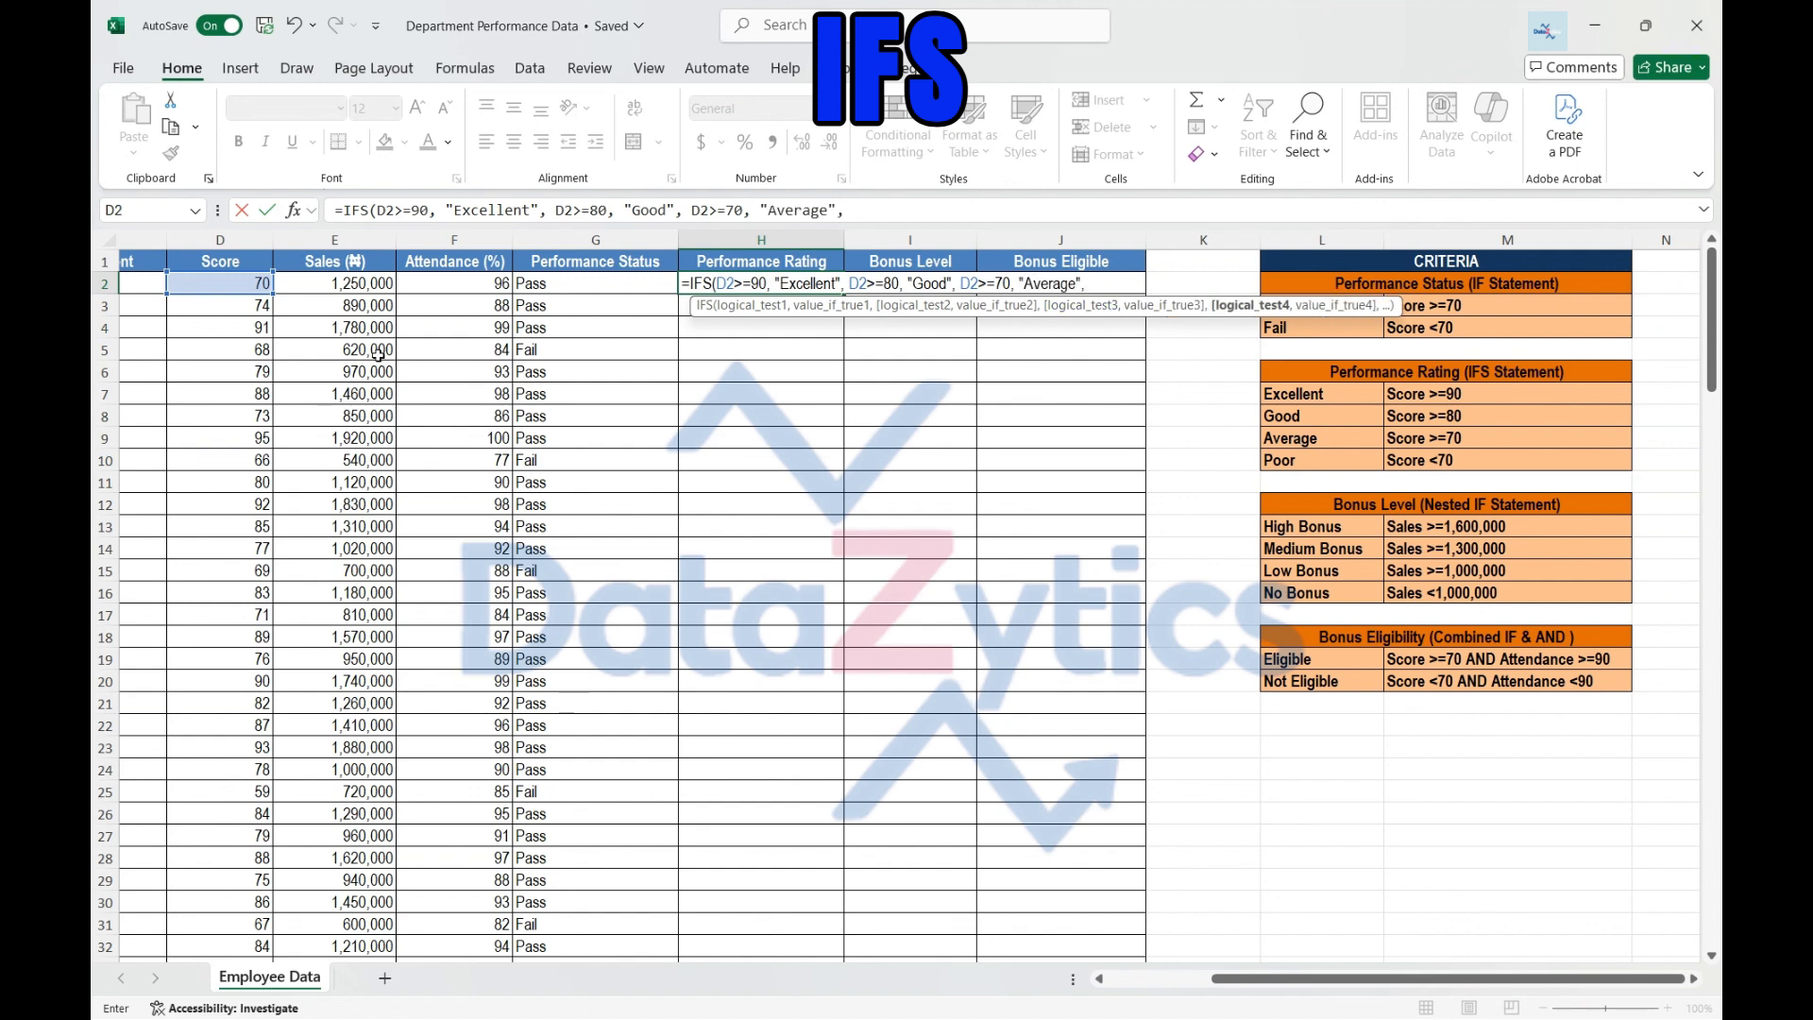
# Finish the IFS formula in H2 with the condition D2<70 returning "Poor", and enter it
pyautogui.write(' D2<')
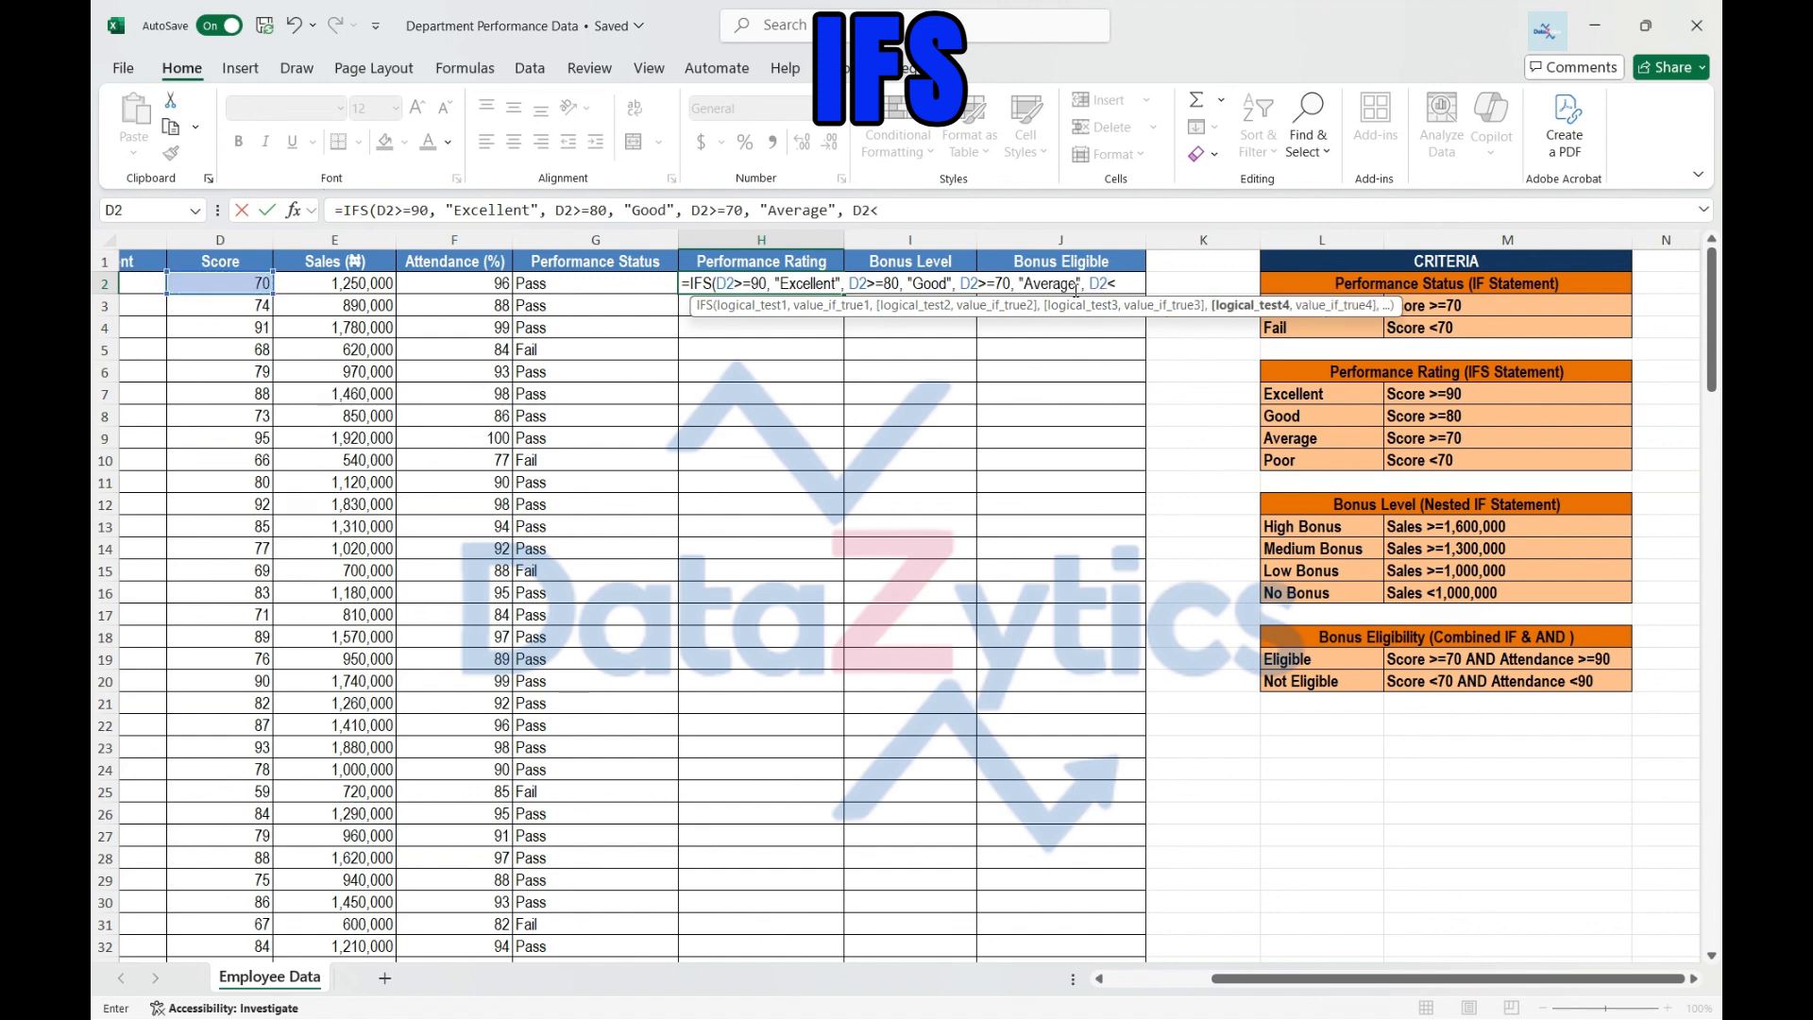
pyautogui.write('70,')
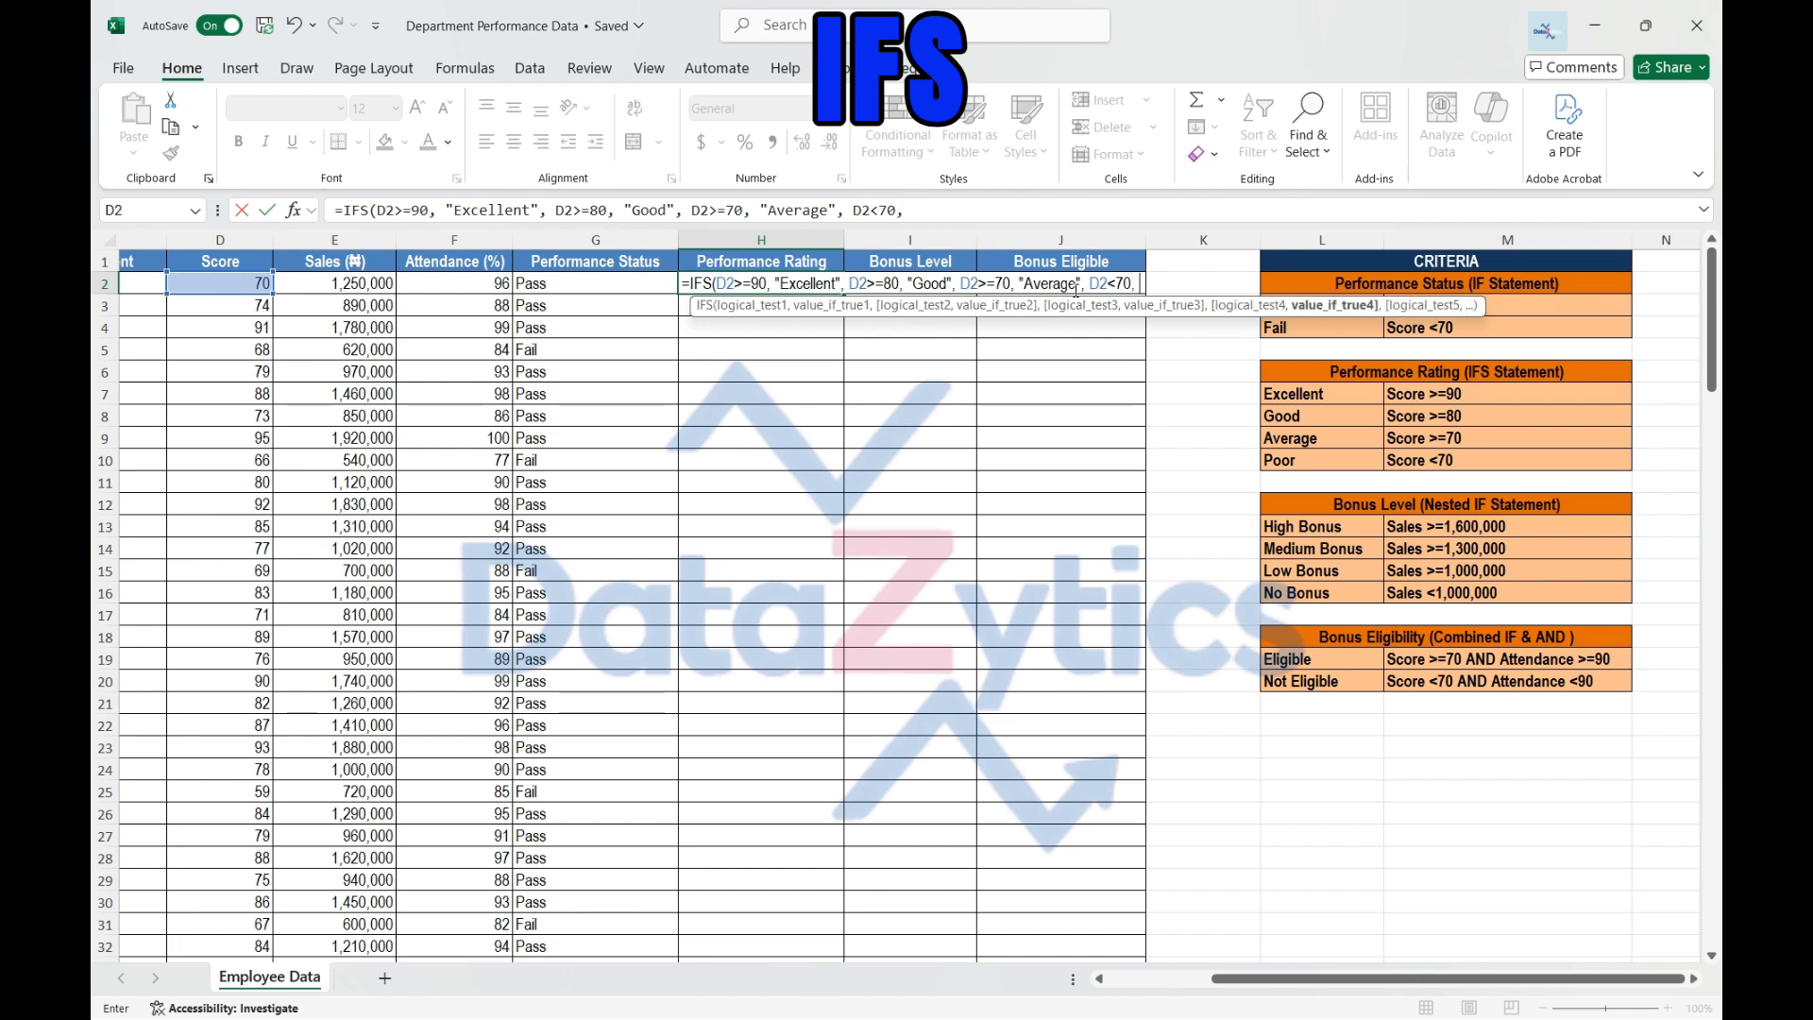
pyautogui.write('Poor",')
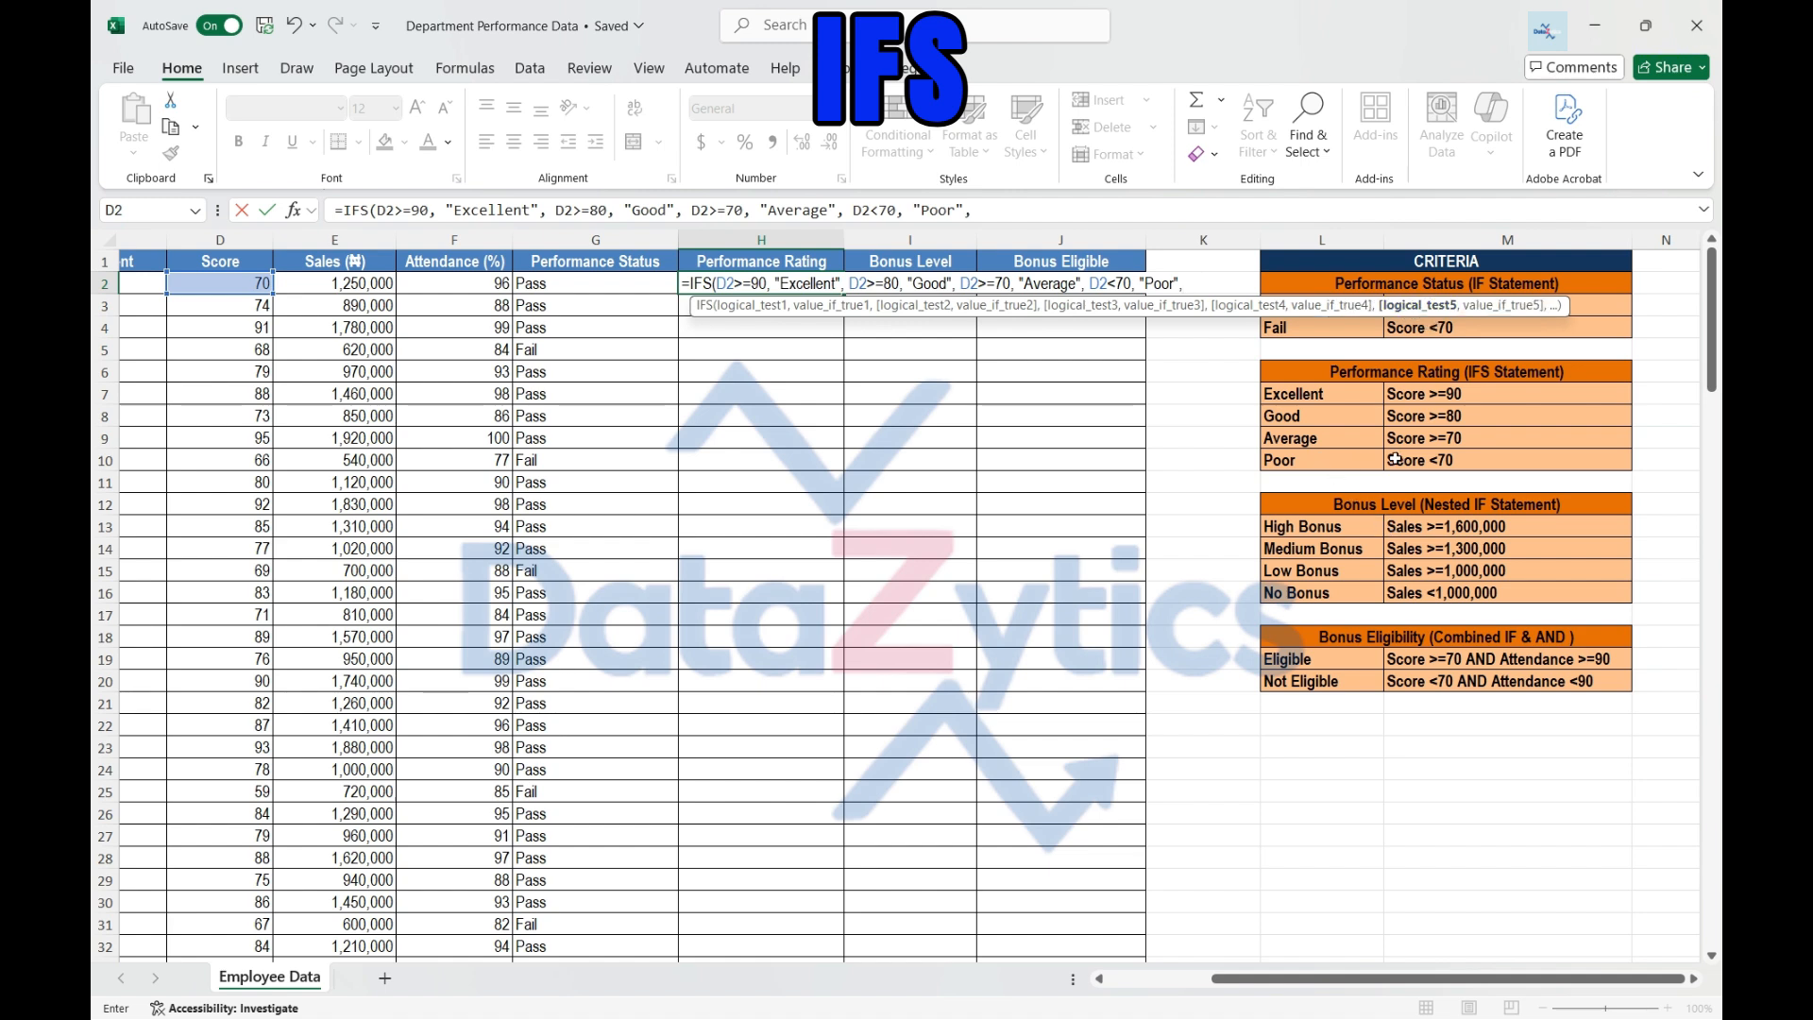
pyautogui.press('BackSpace')
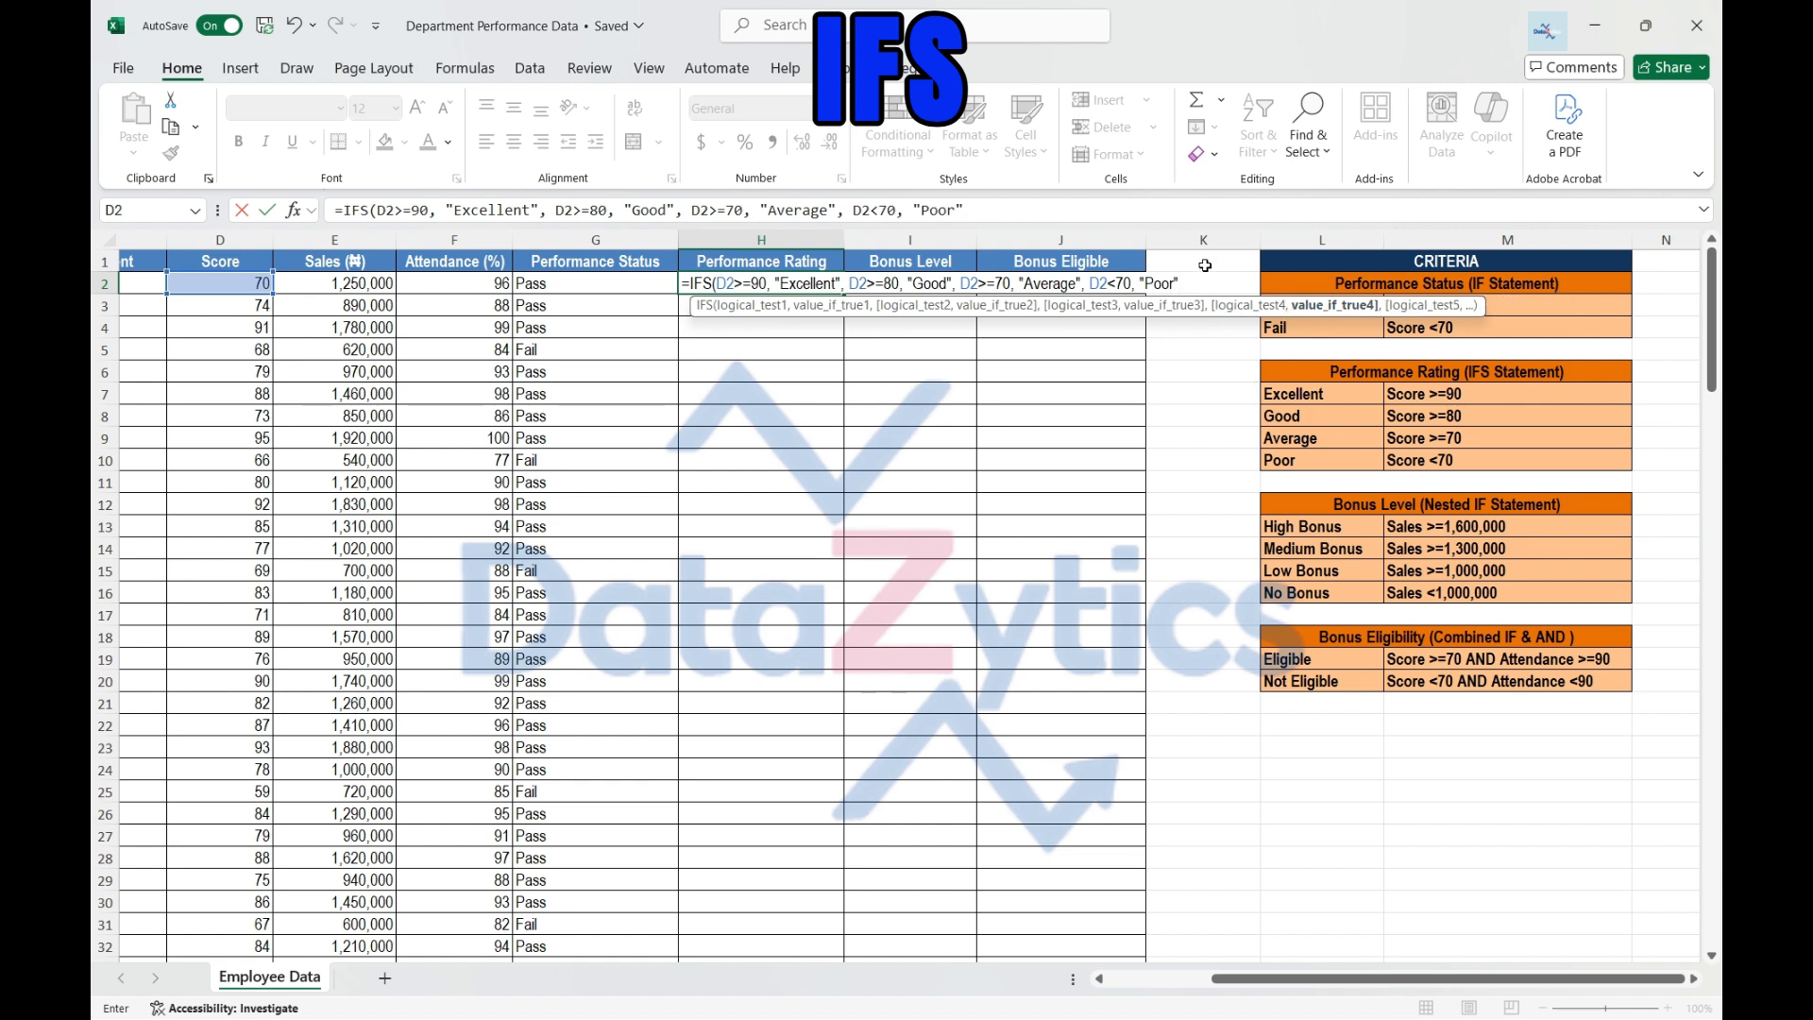
pyautogui.write(')')
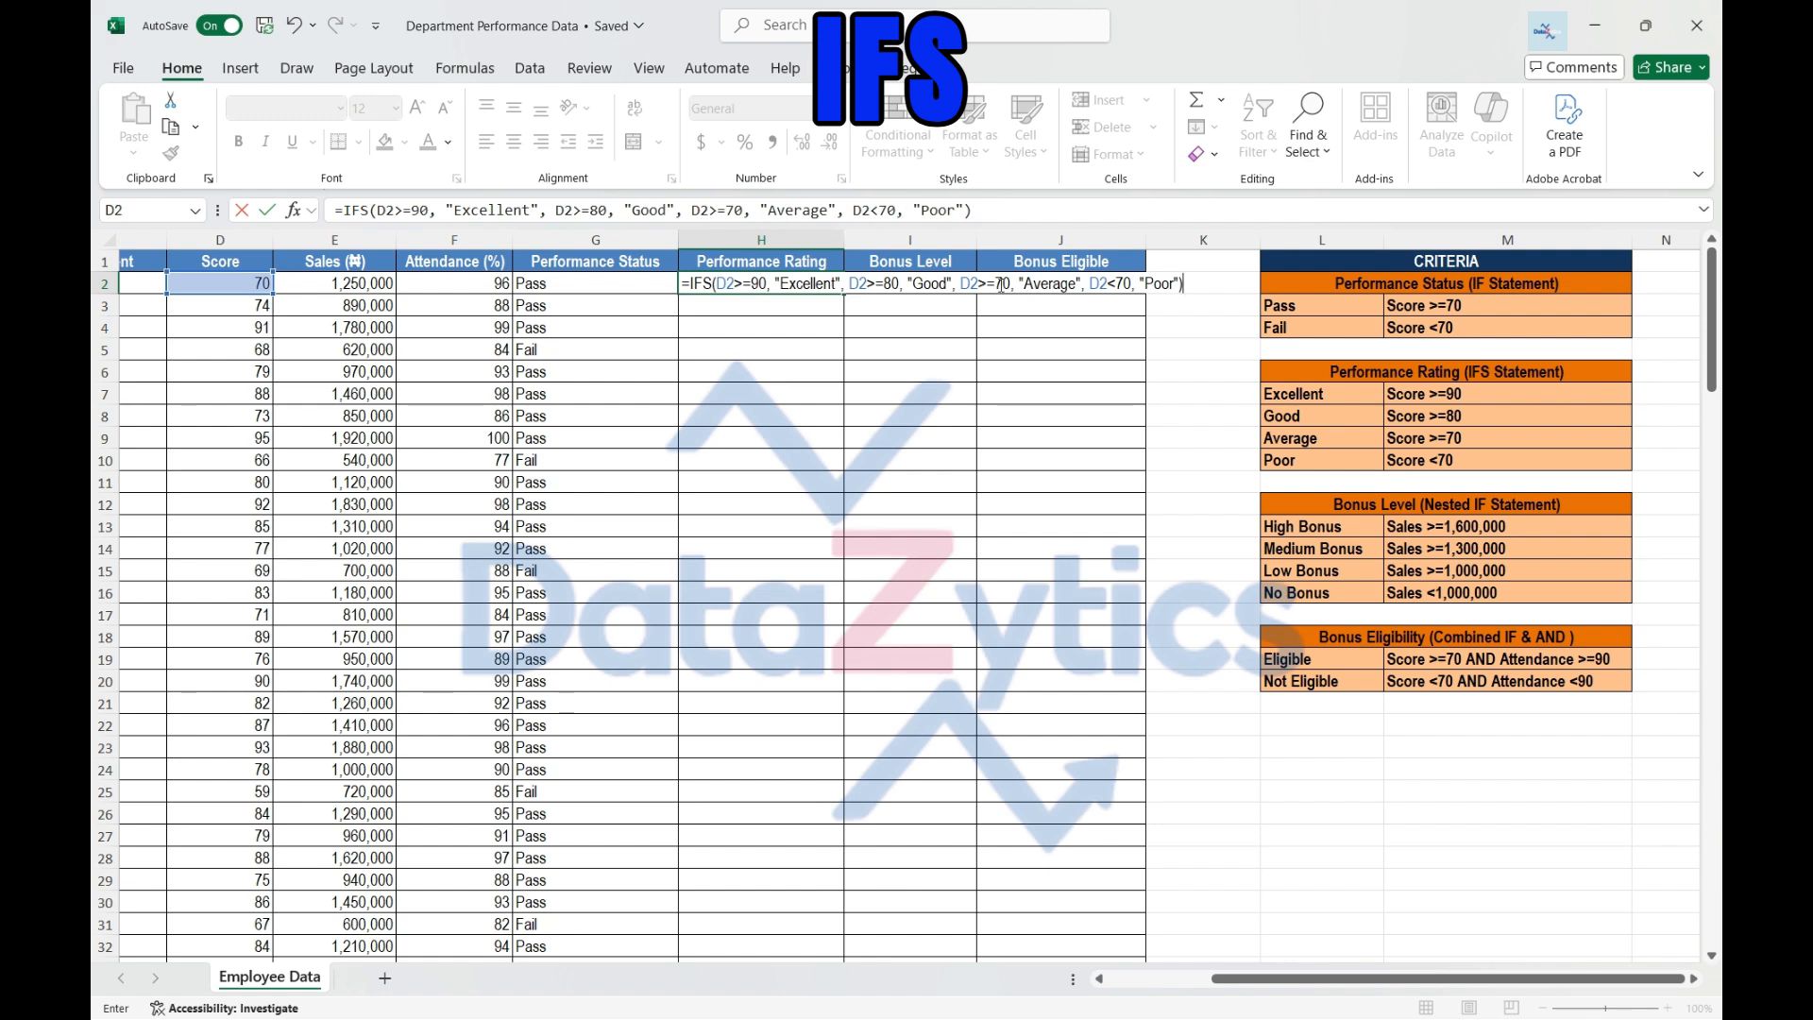
pyautogui.press('Return')
# Fill the IFS formula from H2 down the Performance Rating column and look over the filled rows
pyautogui.click(792, 293)
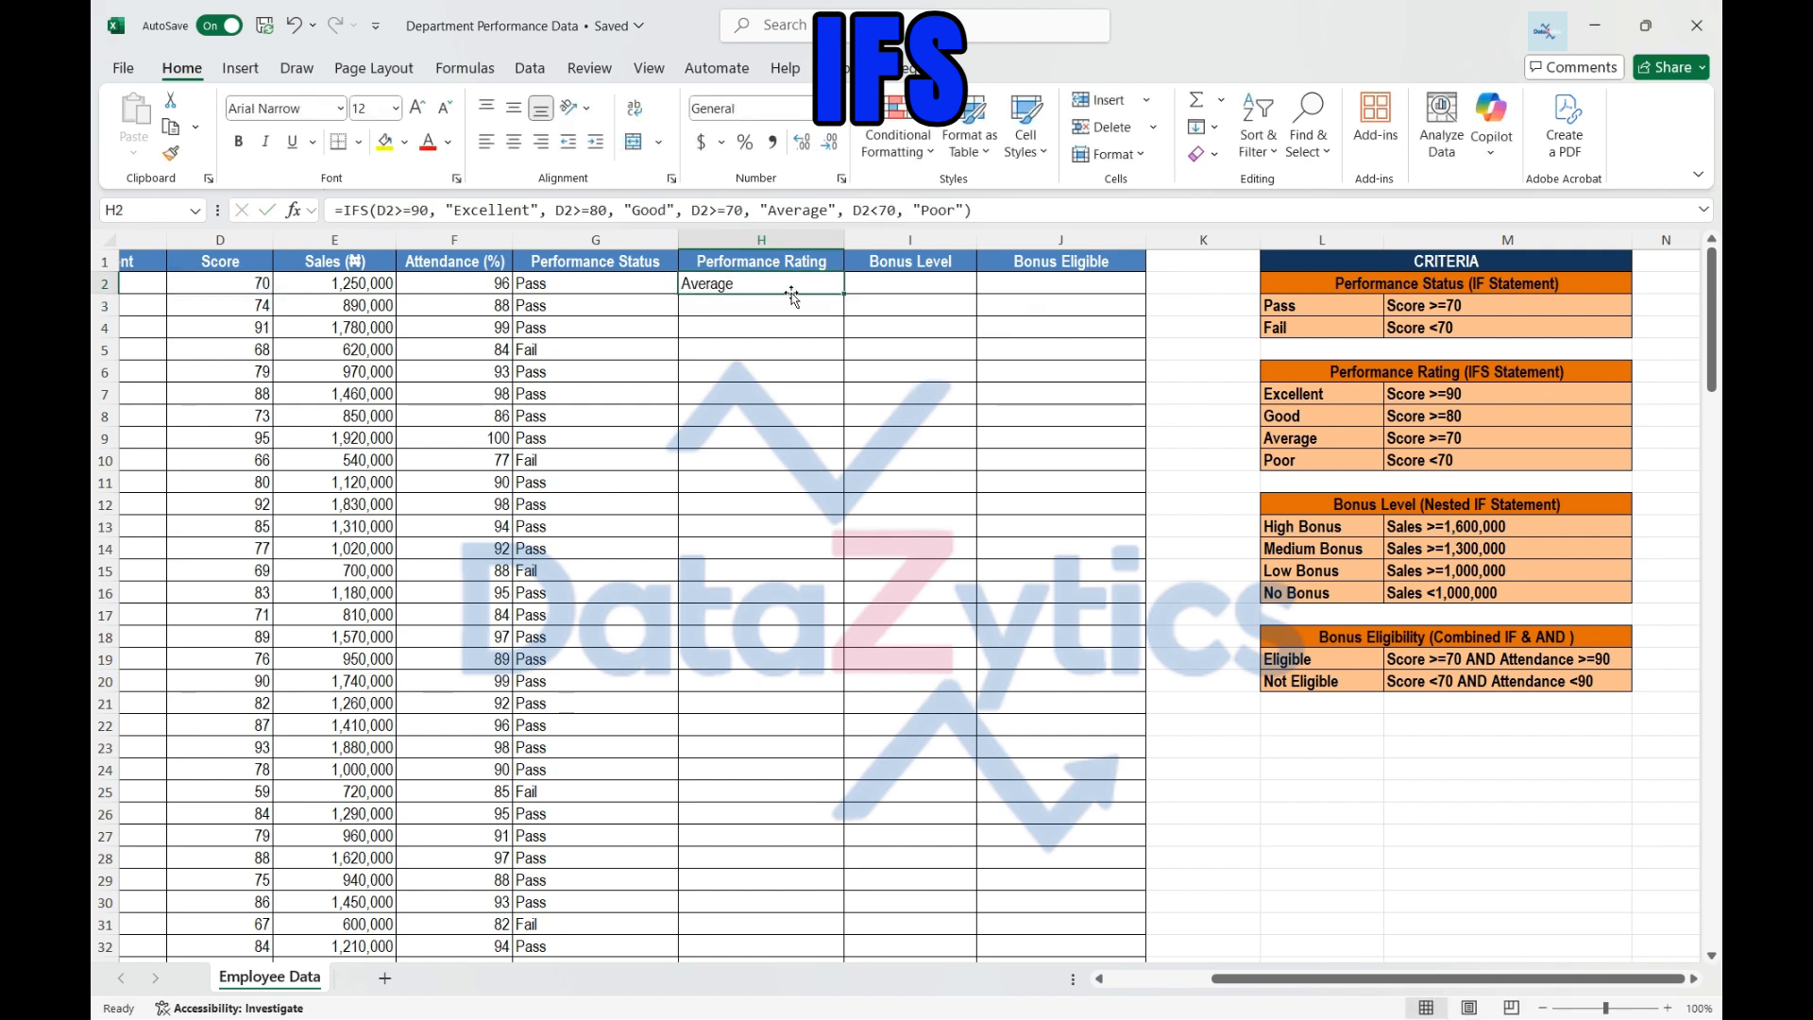
pyautogui.doubleClick(846, 294)
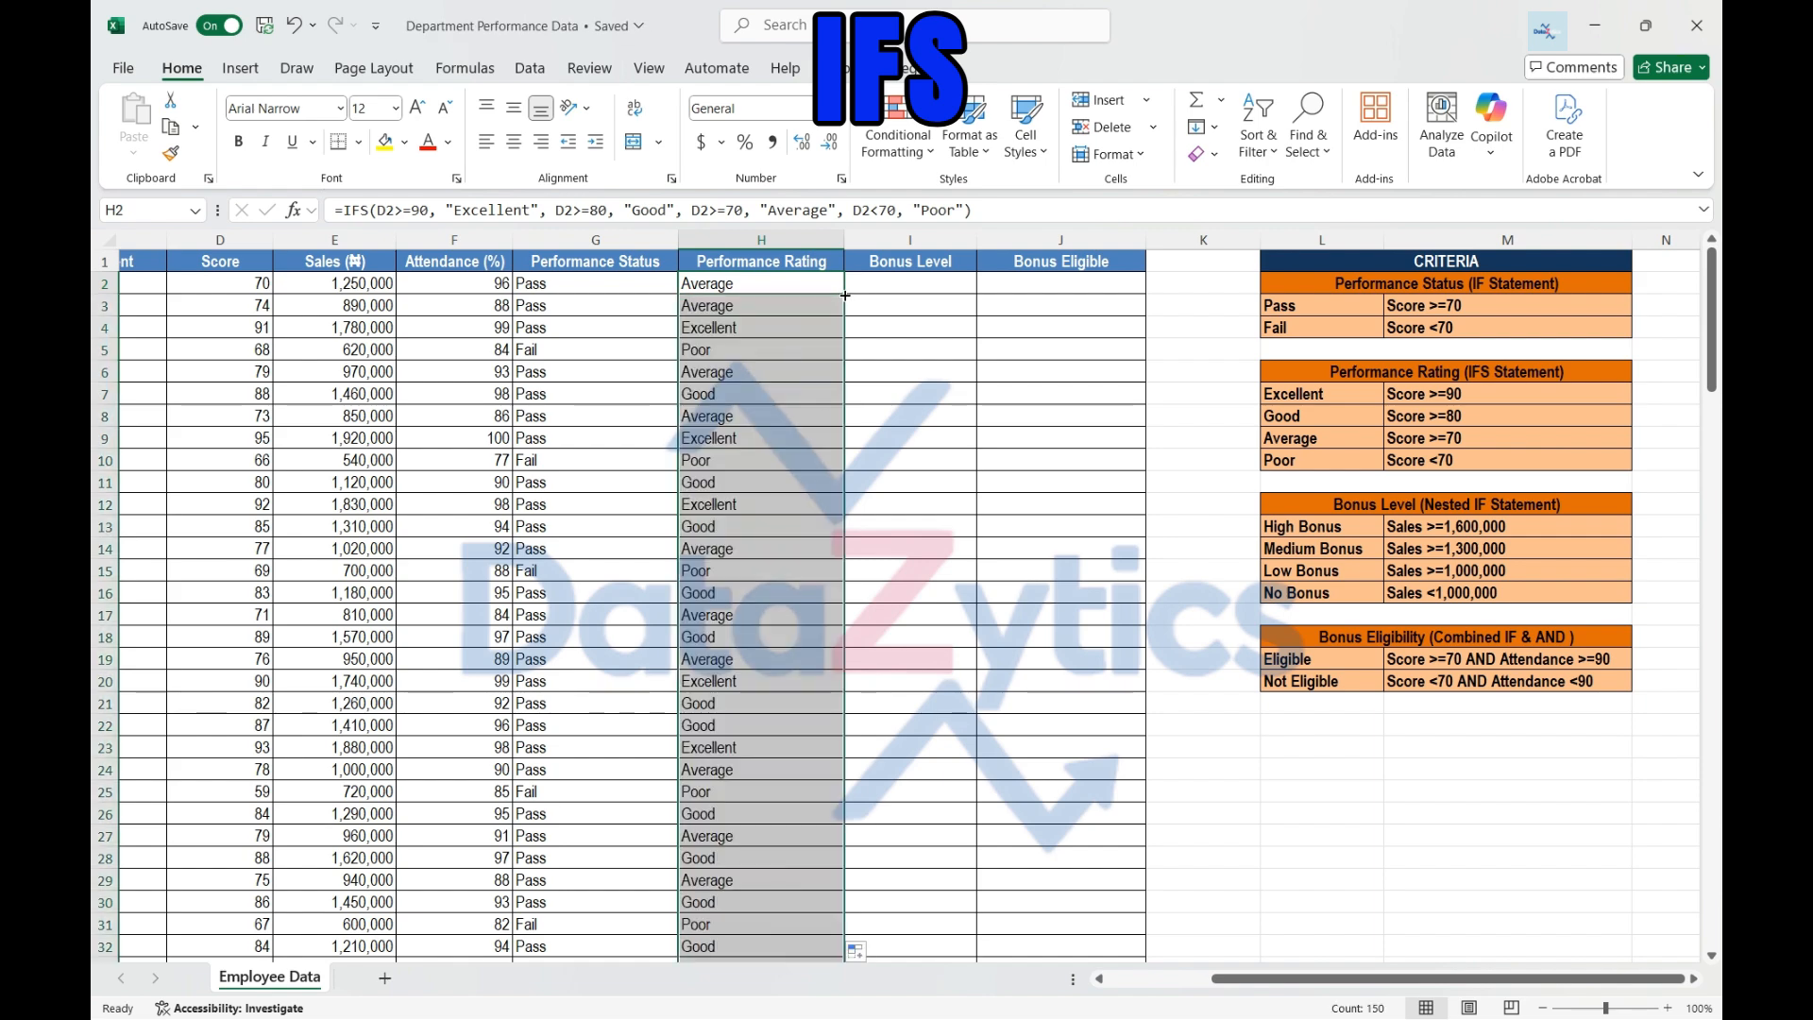
pyautogui.scroll(-4, 807, 524)
pyautogui.scroll(-20, 808, 524)
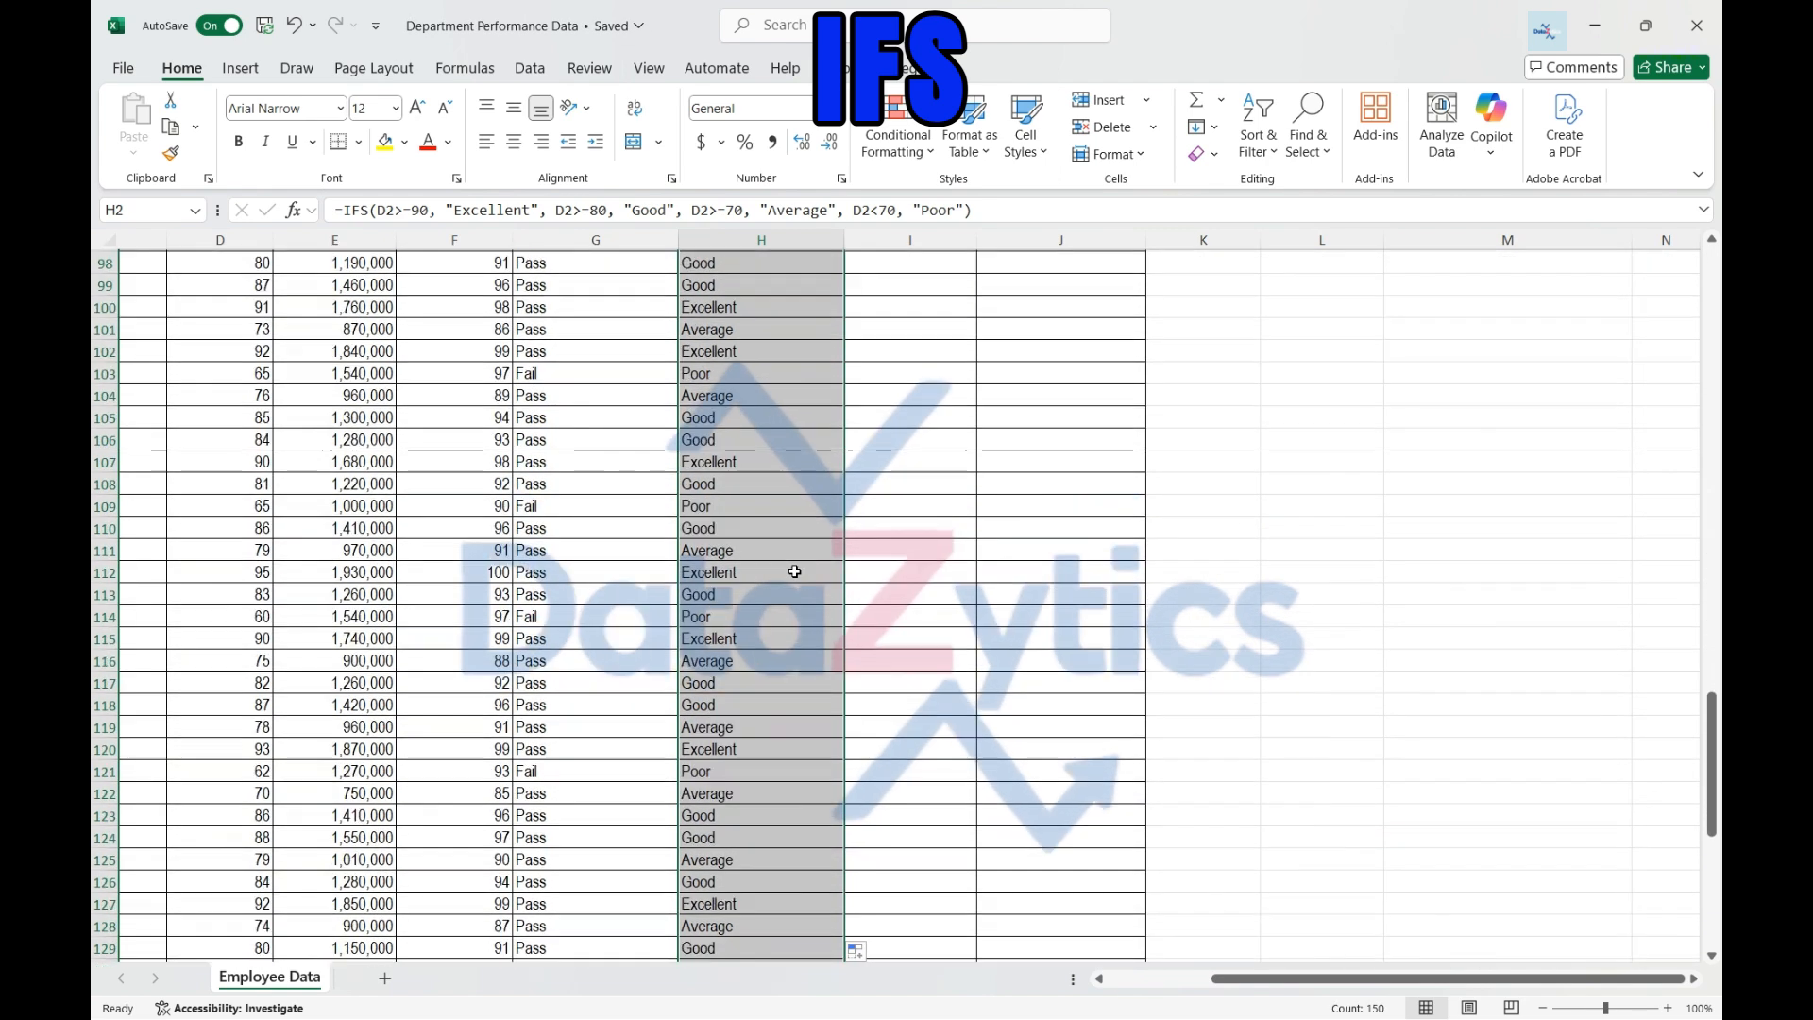
pyautogui.scroll(20, 792, 575)
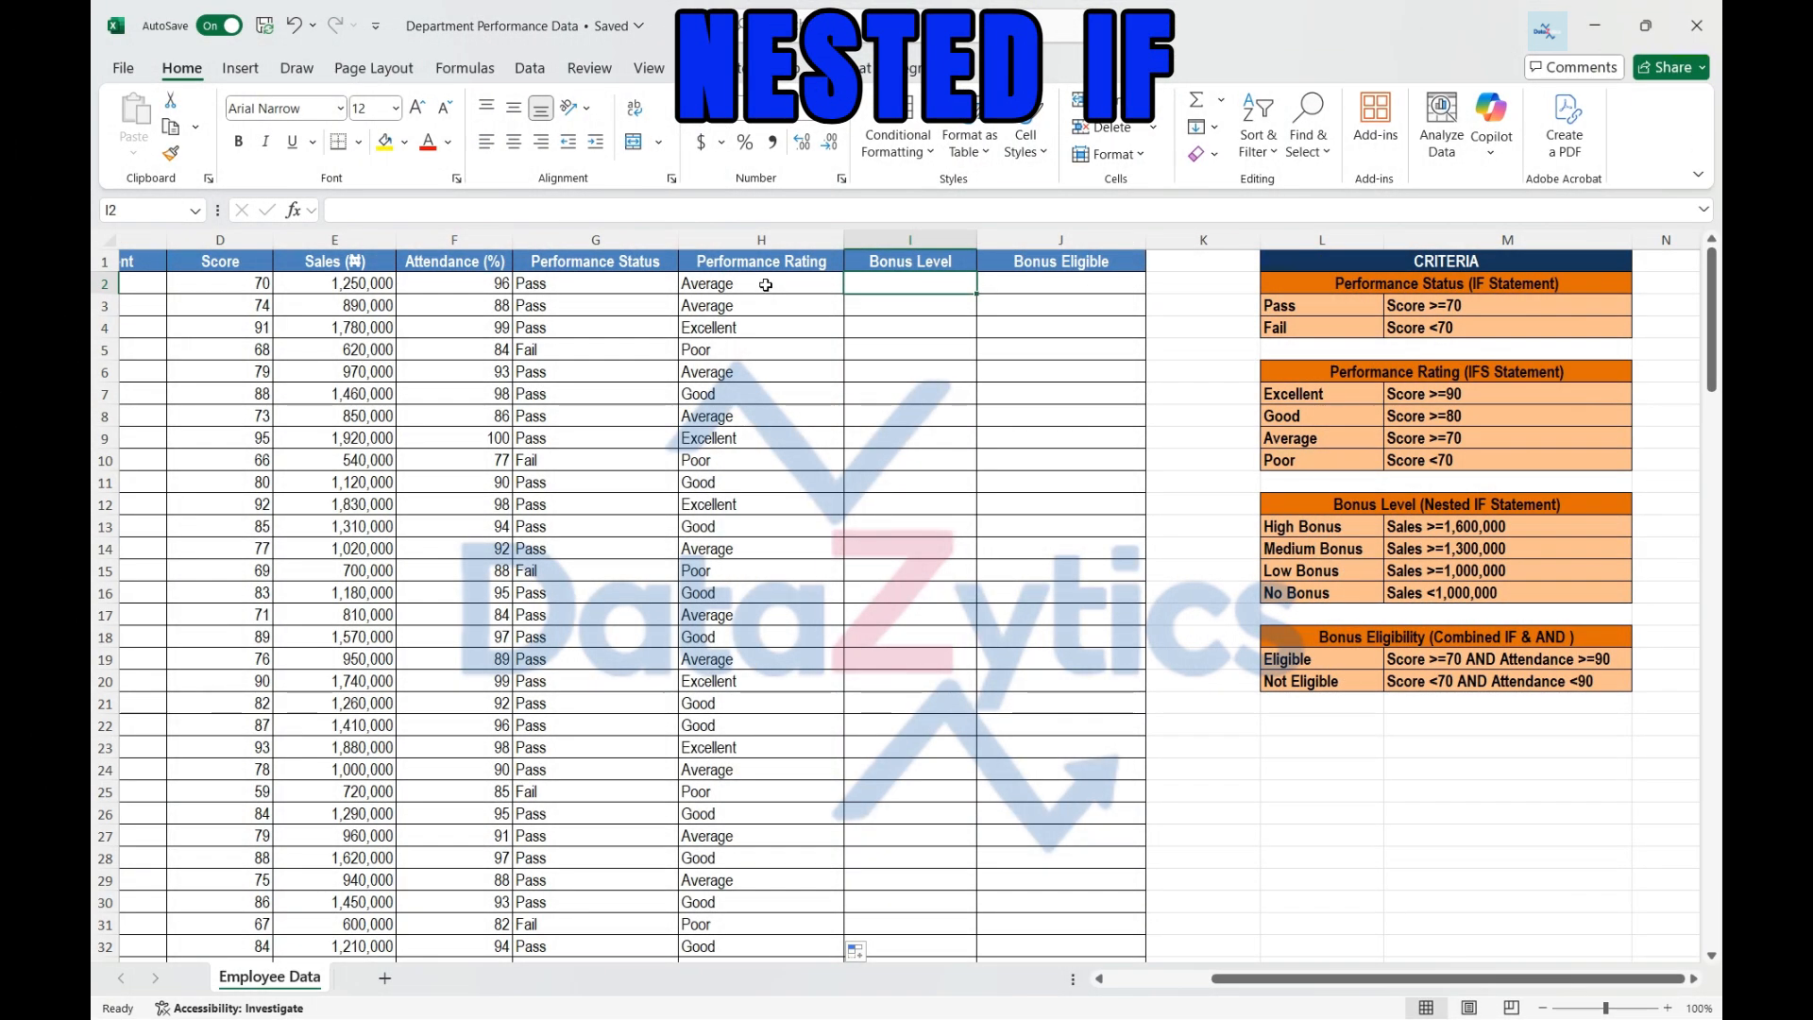
# Review the row 2 status and rating formulas, and compare the Bonus Level criteria labels with the Performance Rating labels
pyautogui.press('Left')
pyautogui.press('Left')
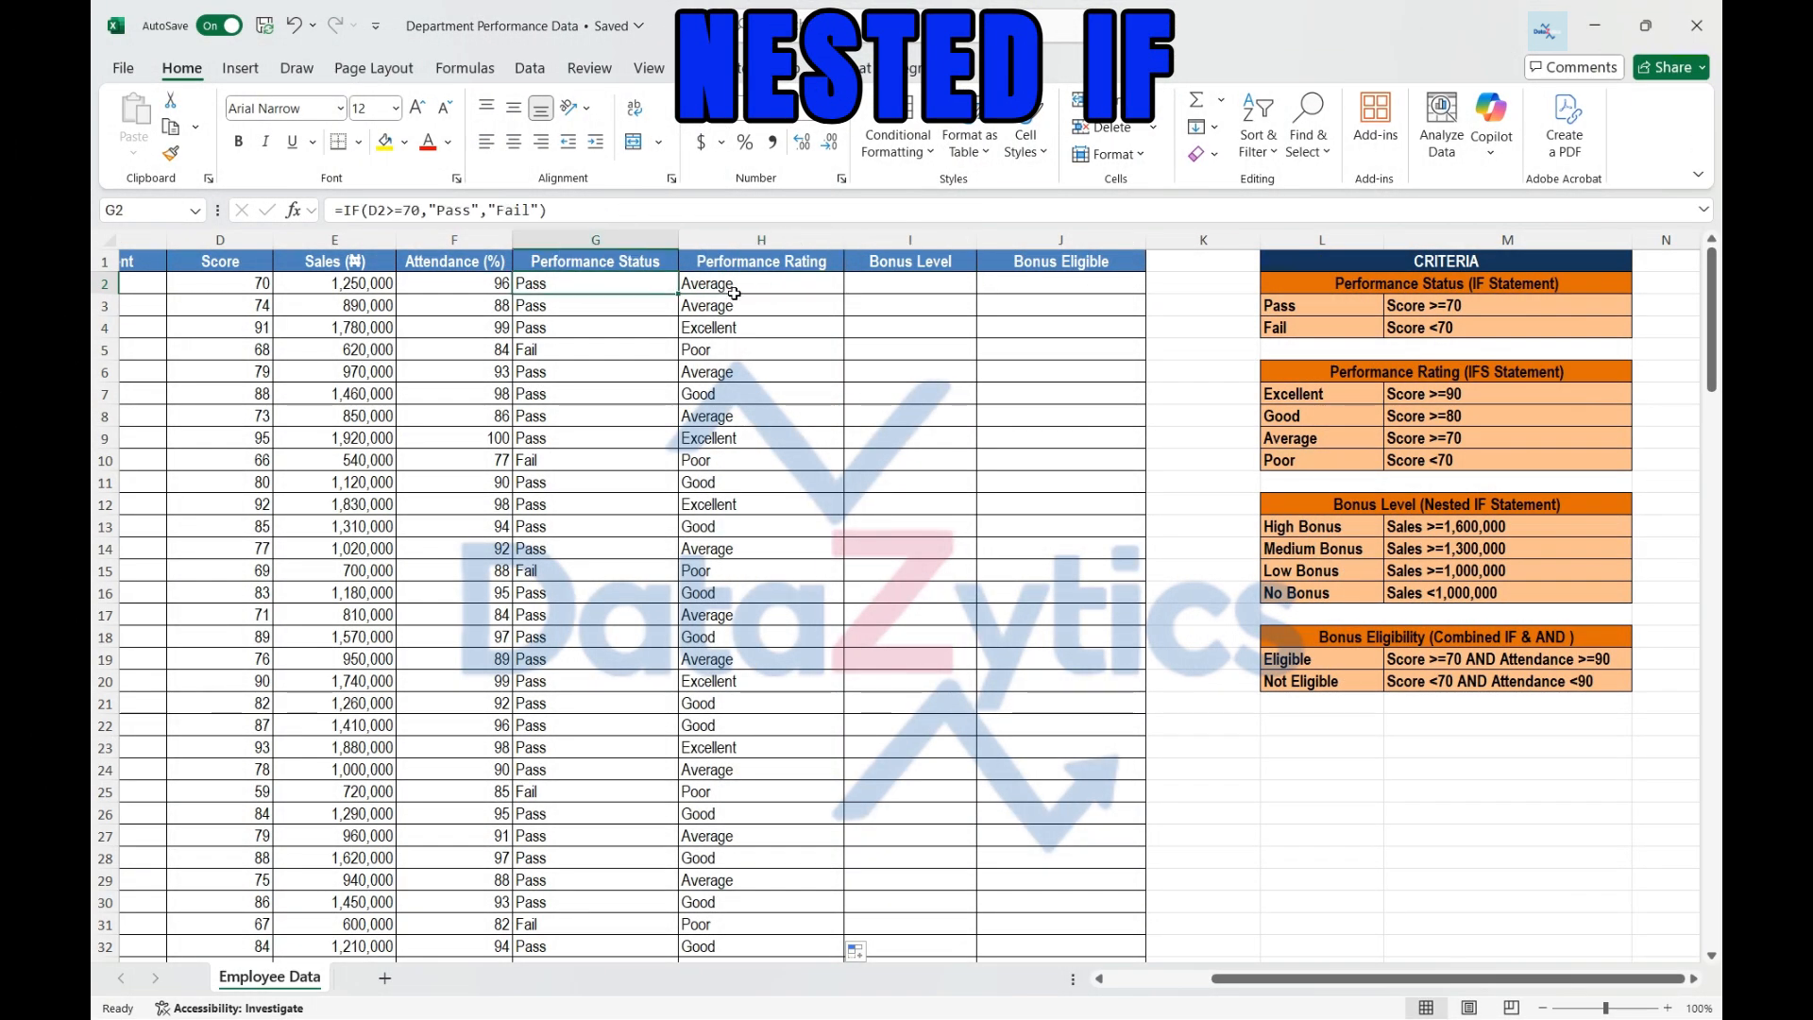
pyautogui.press('Right')
pyautogui.press('Right')
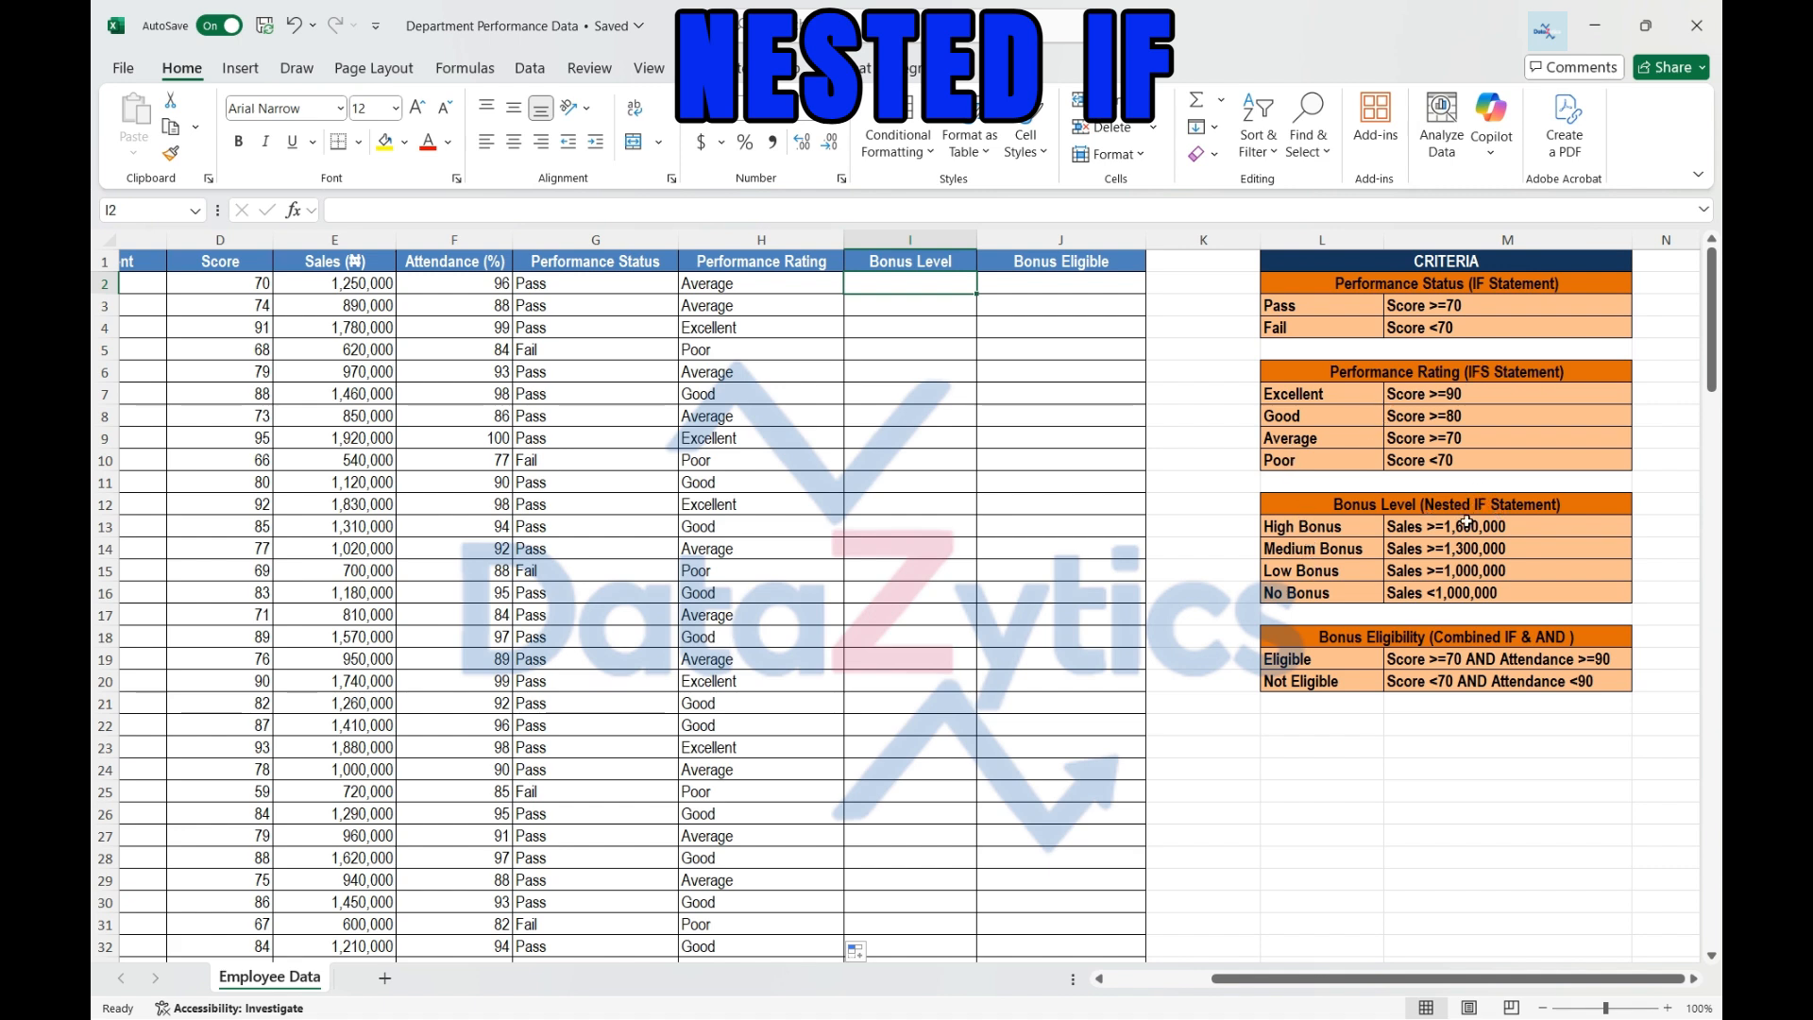
pyautogui.moveTo(1311, 527); pyautogui.dragTo(1322, 587)
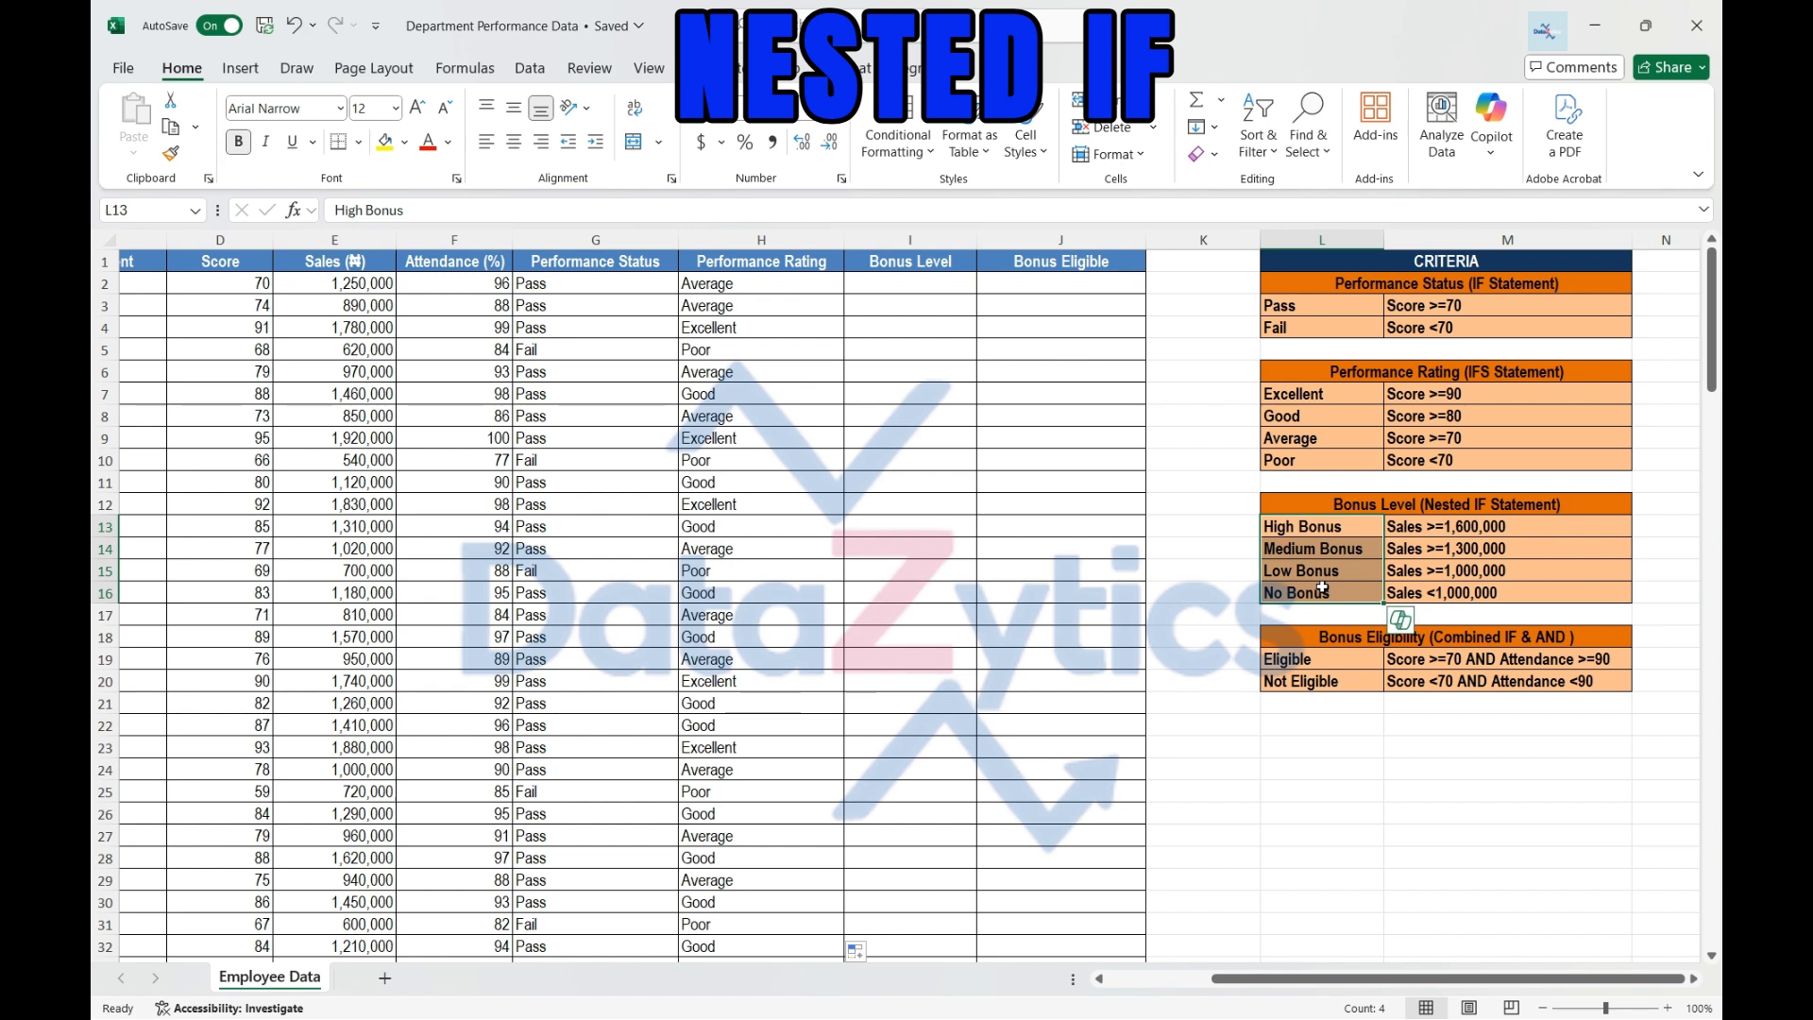
pyautogui.moveTo(1312, 394); pyautogui.dragTo(1312, 460)
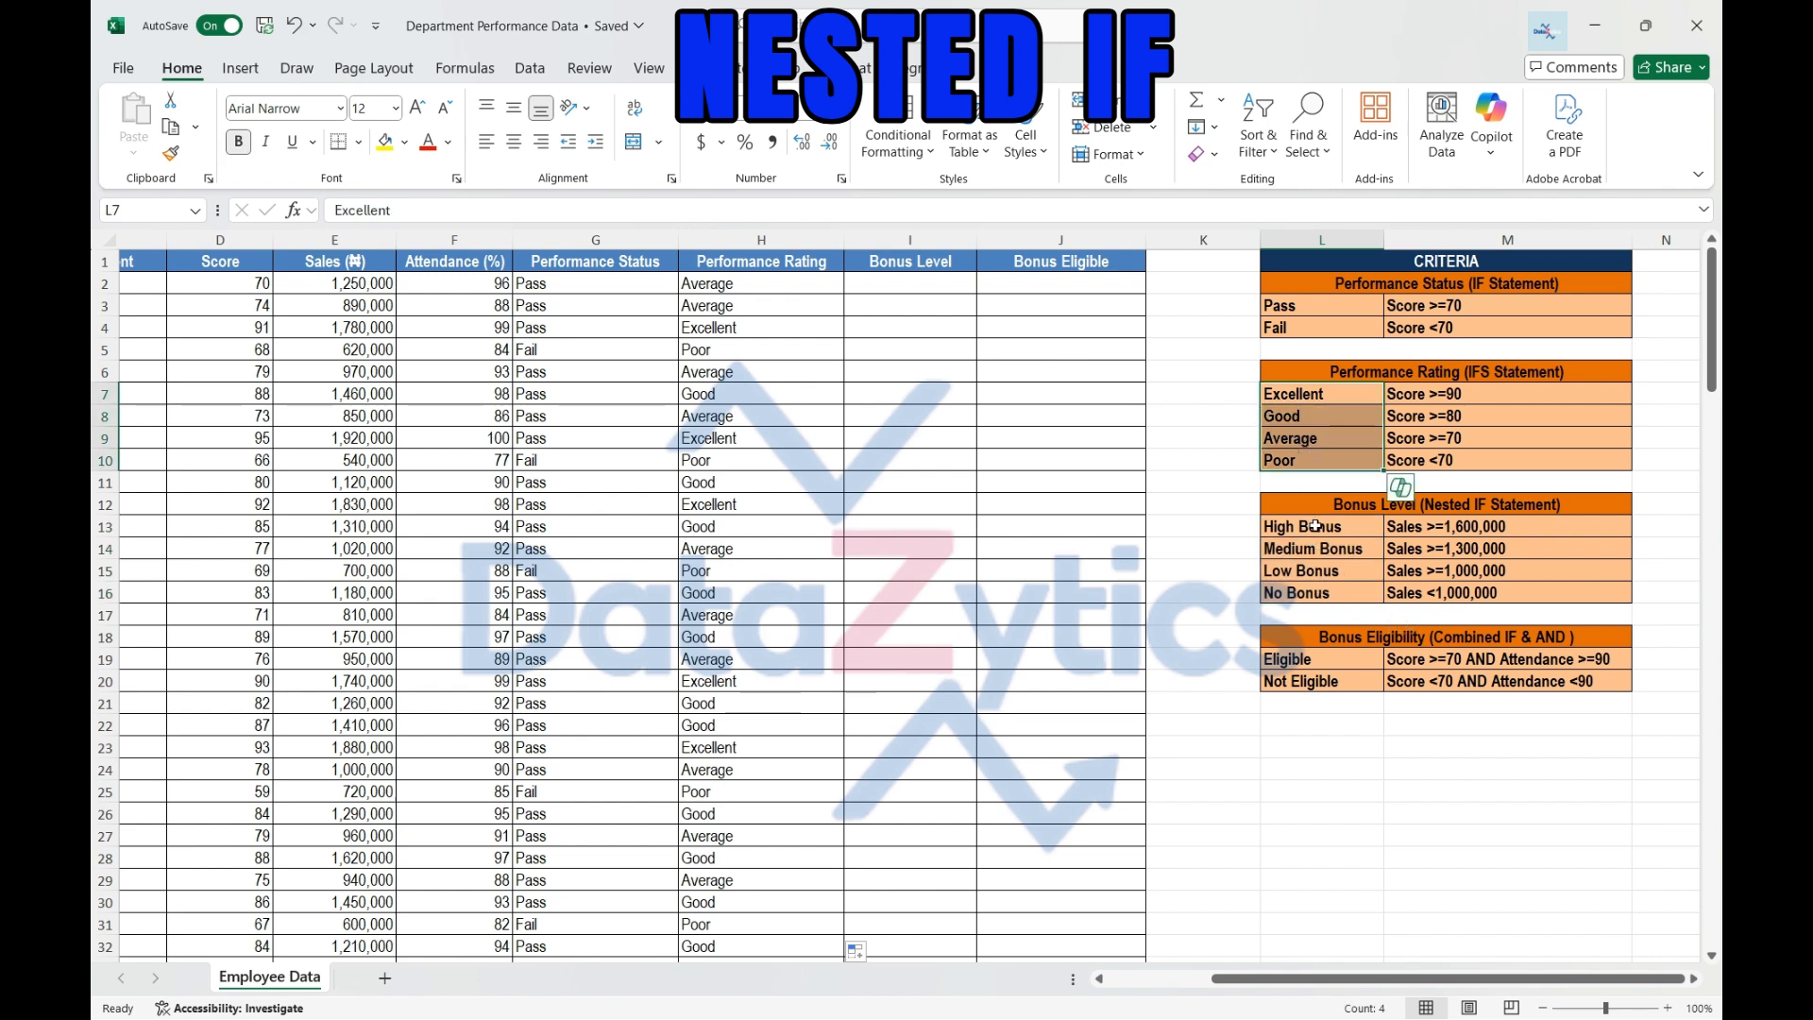
# Check the Bonus Level criteria, and start a nested IF formula in I2 with E2>=1600000 returning "High Bonus"
pyautogui.click(1339, 501)
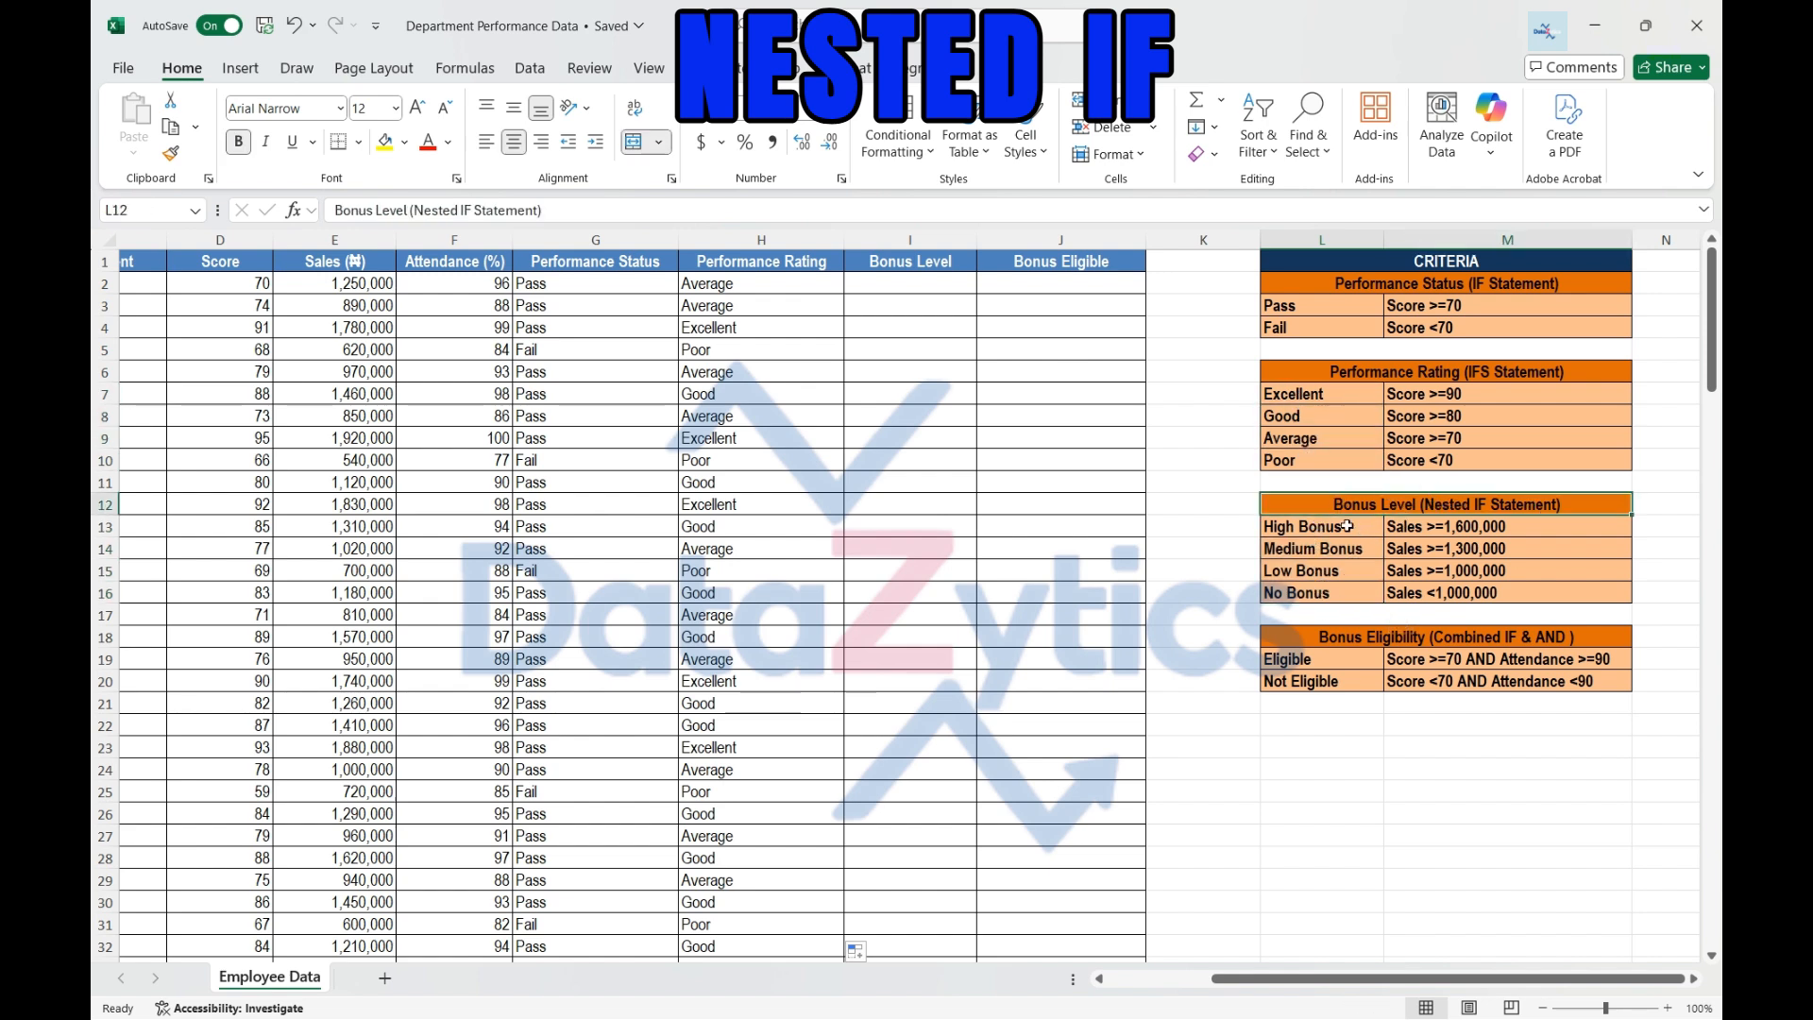
pyautogui.moveTo(1313, 394); pyautogui.dragTo(1319, 460)
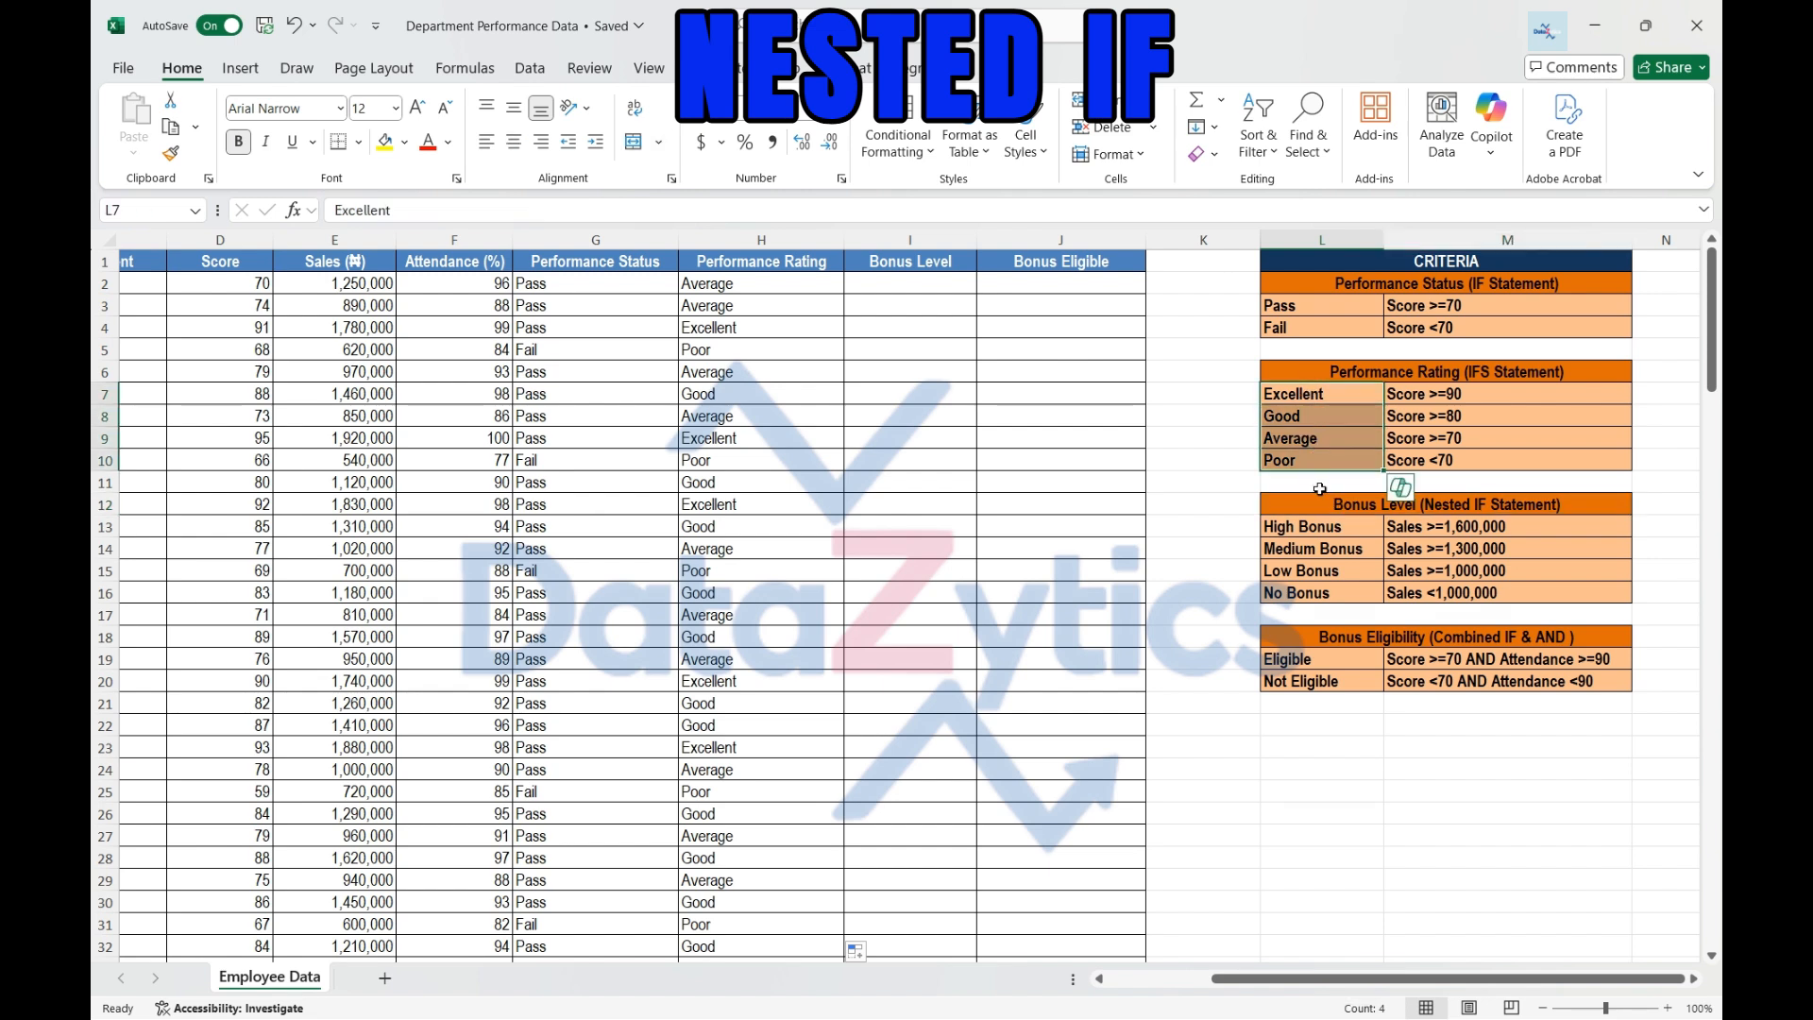
pyautogui.moveTo(1330, 531); pyautogui.dragTo(1330, 592)
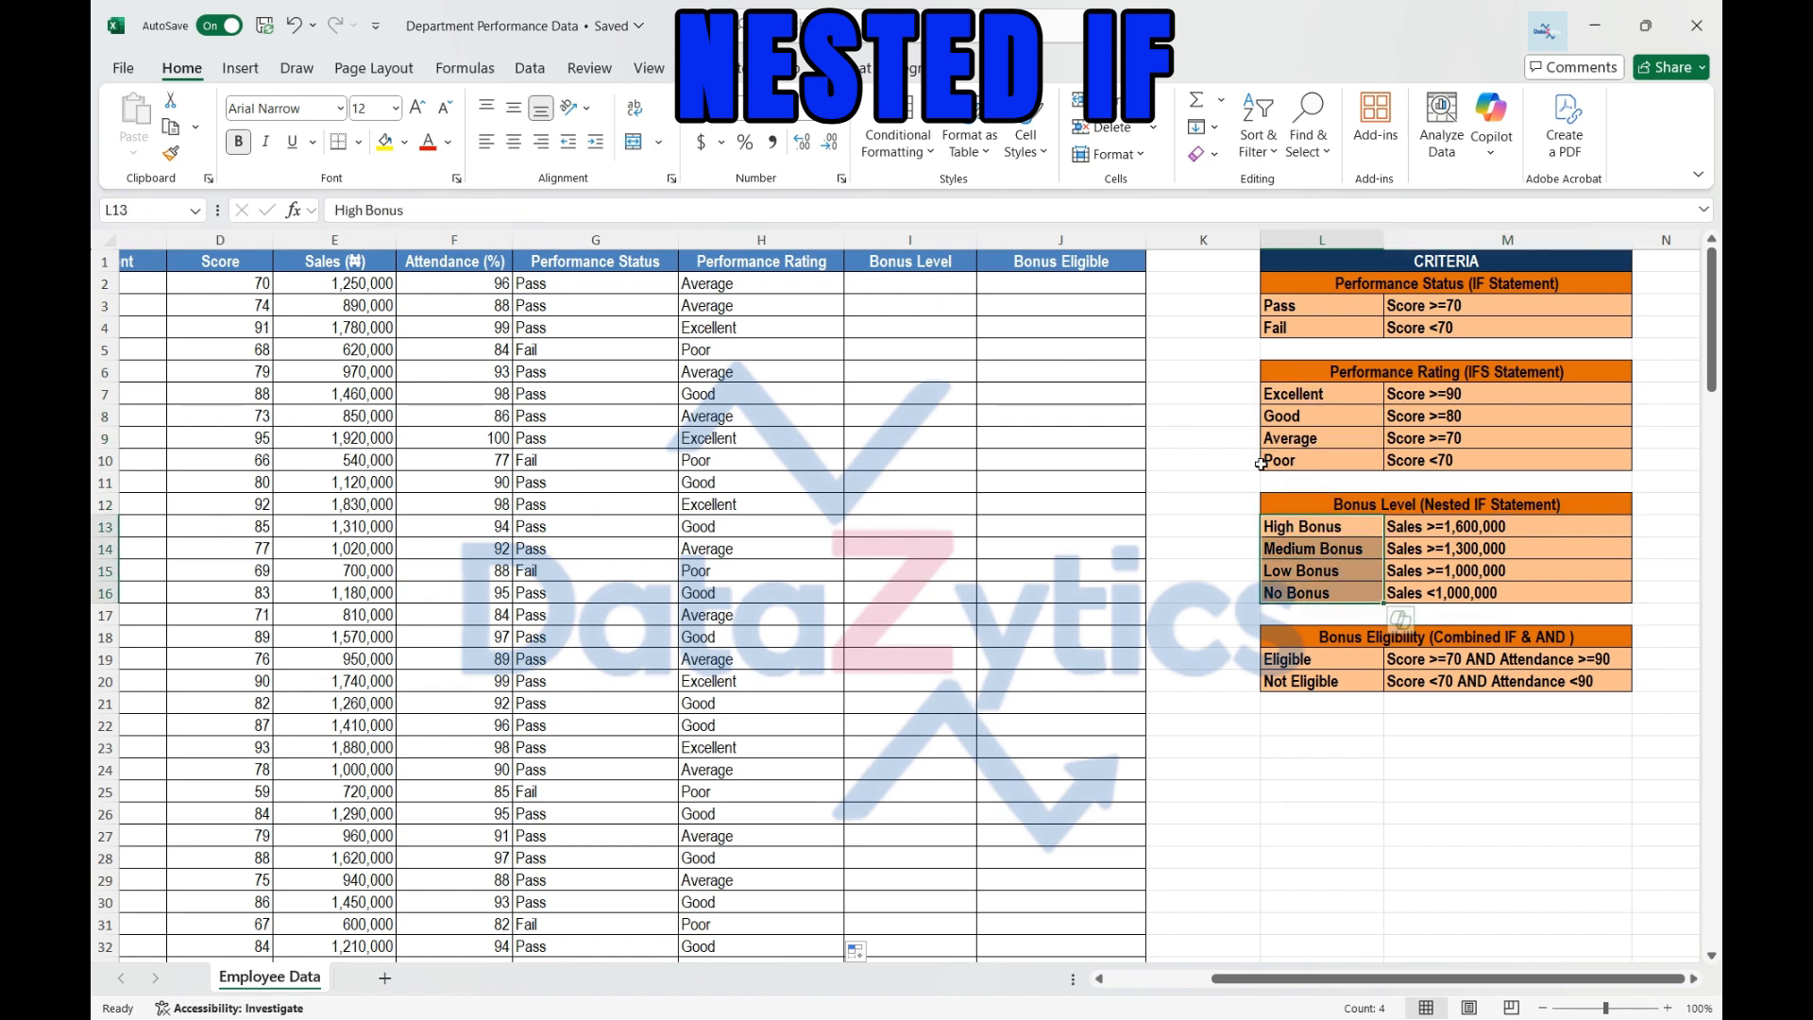
pyautogui.doubleClick(879, 283)
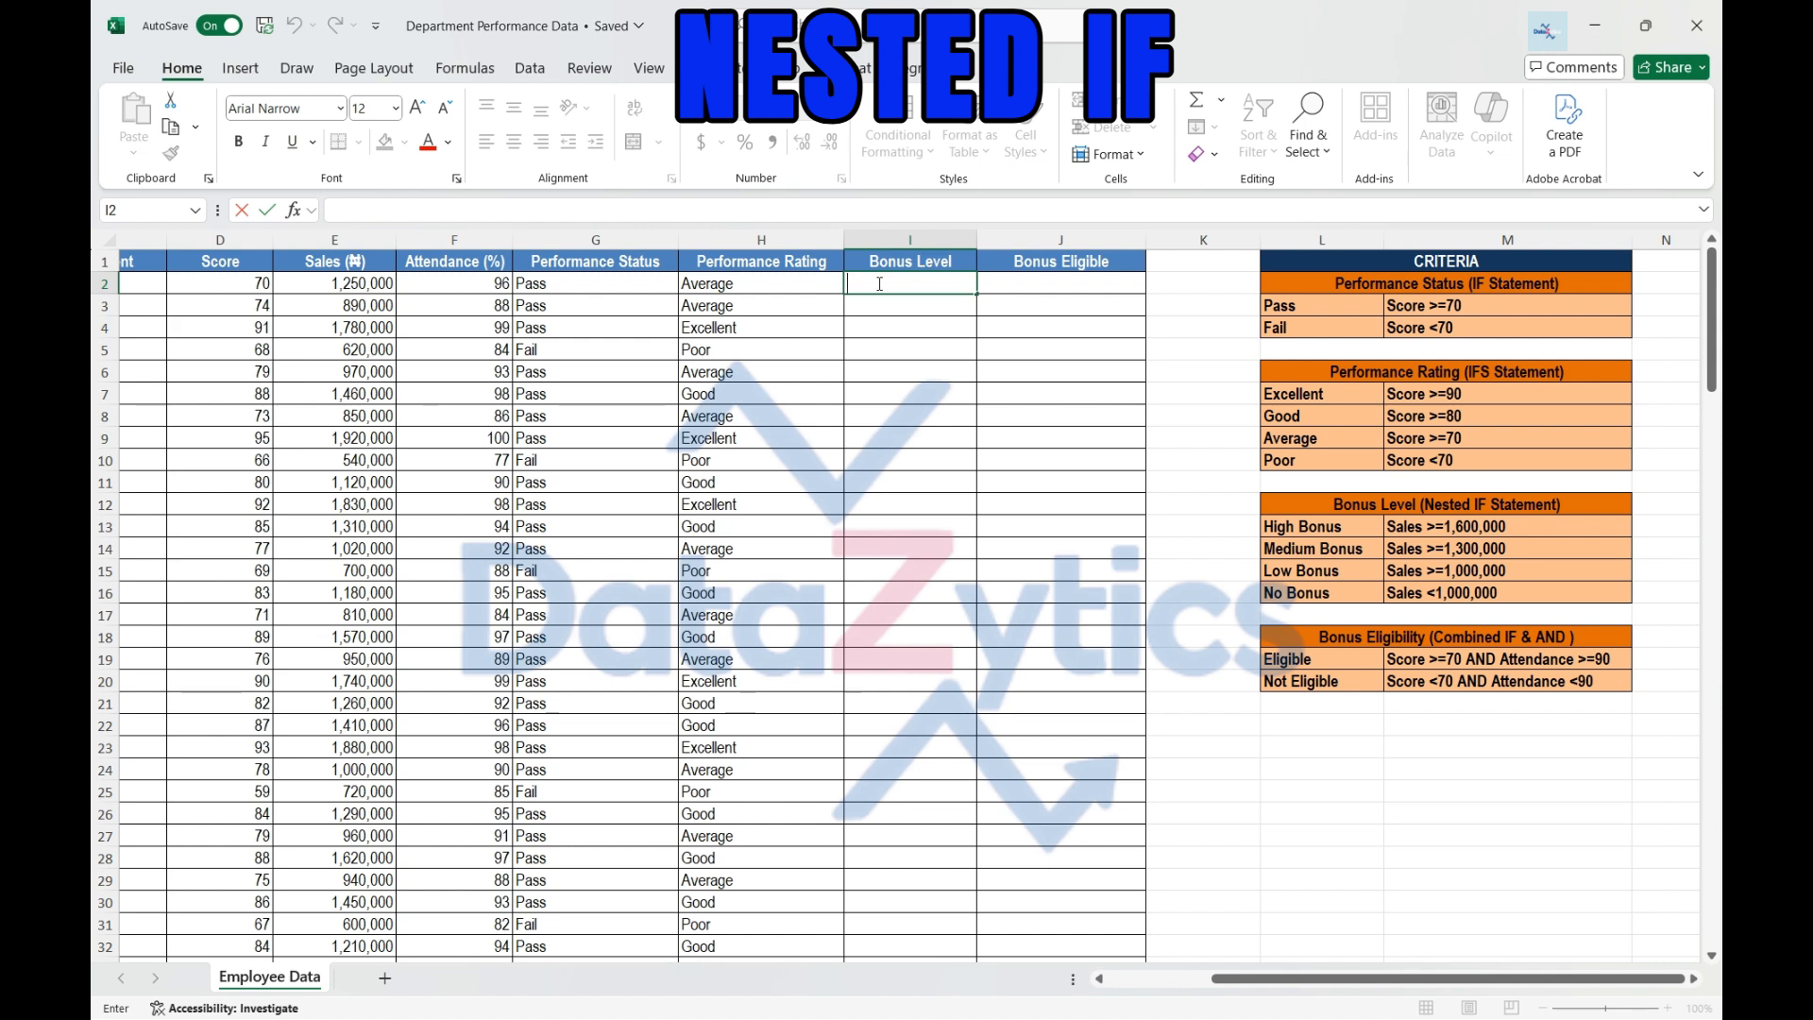
pyautogui.write('=')
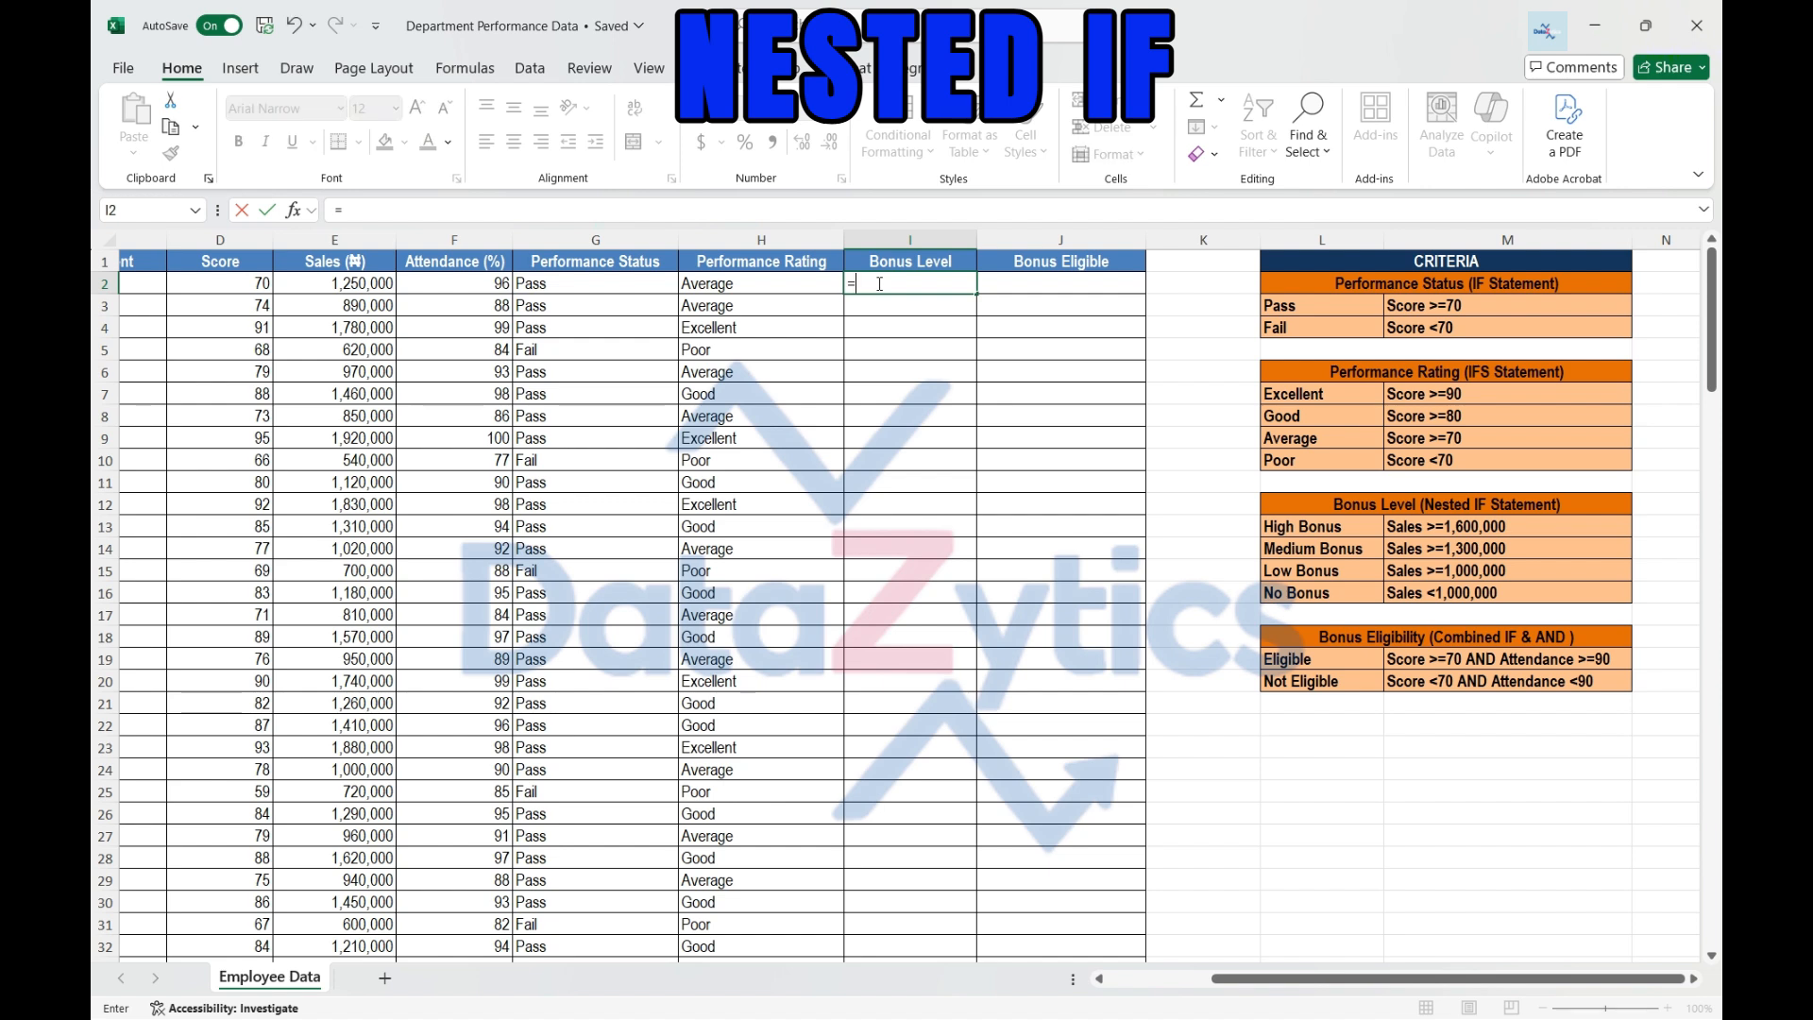
pyautogui.write('IF')
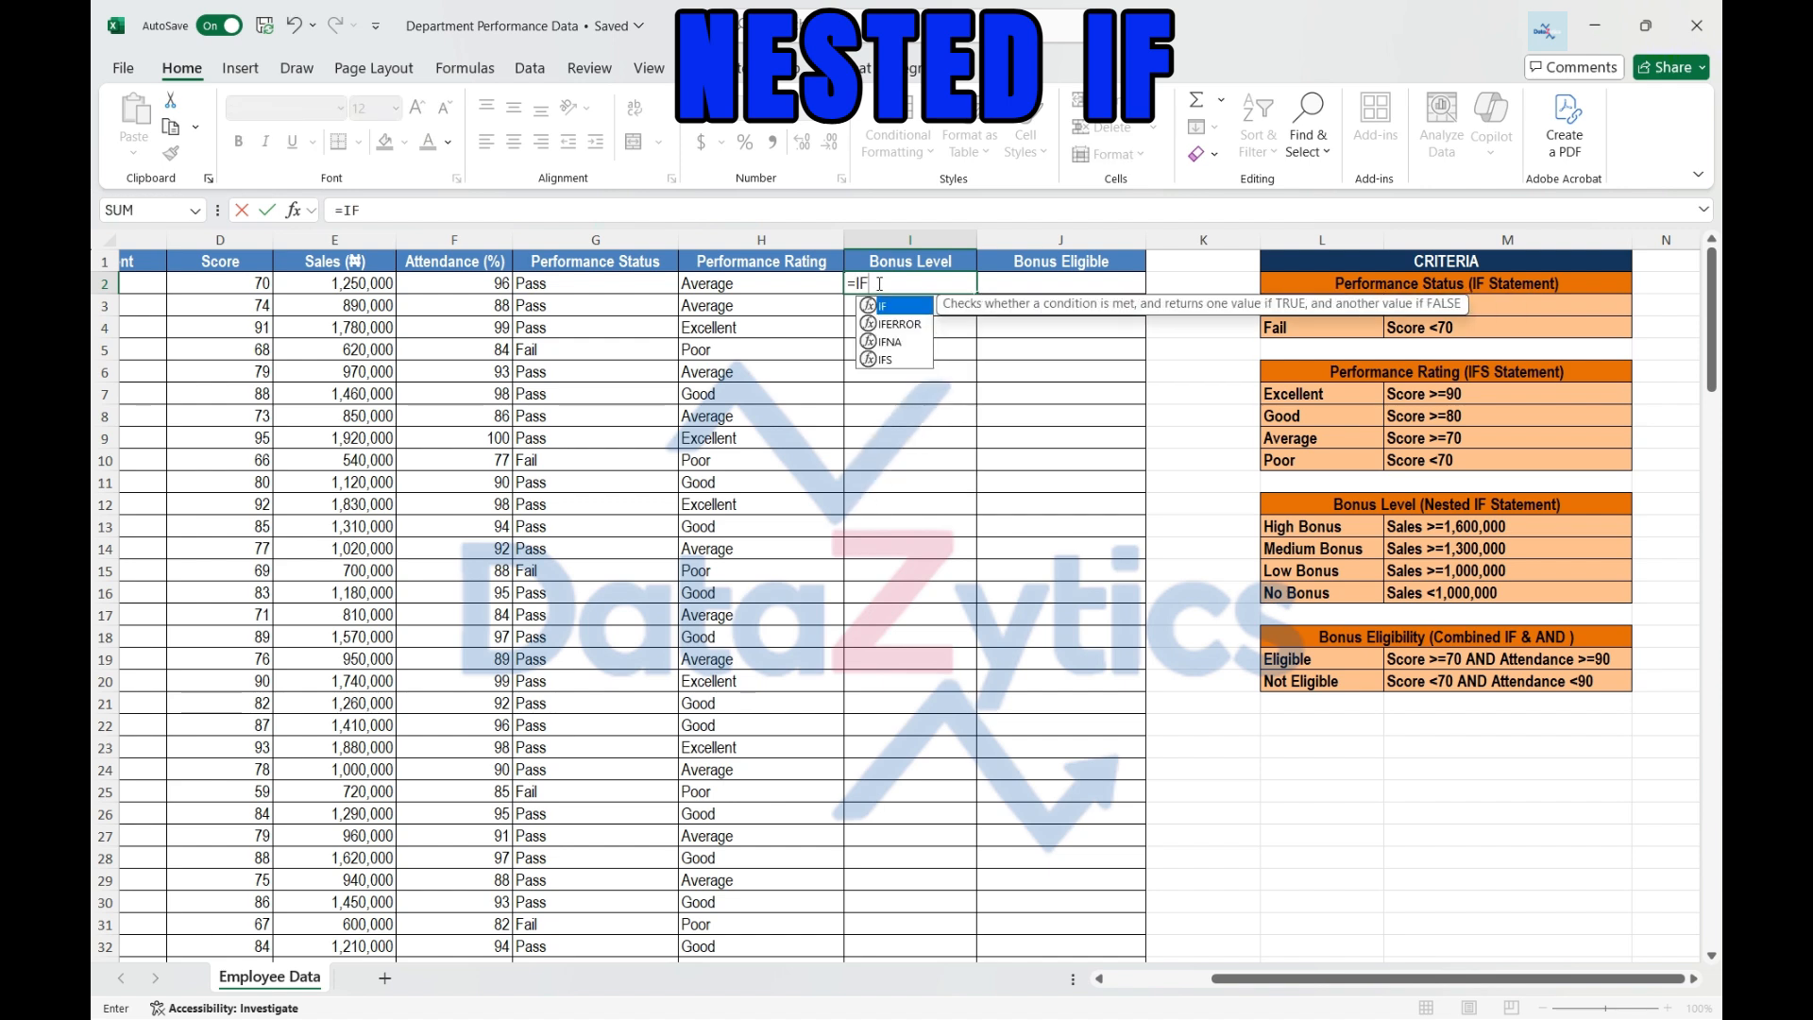
pyautogui.write('(')
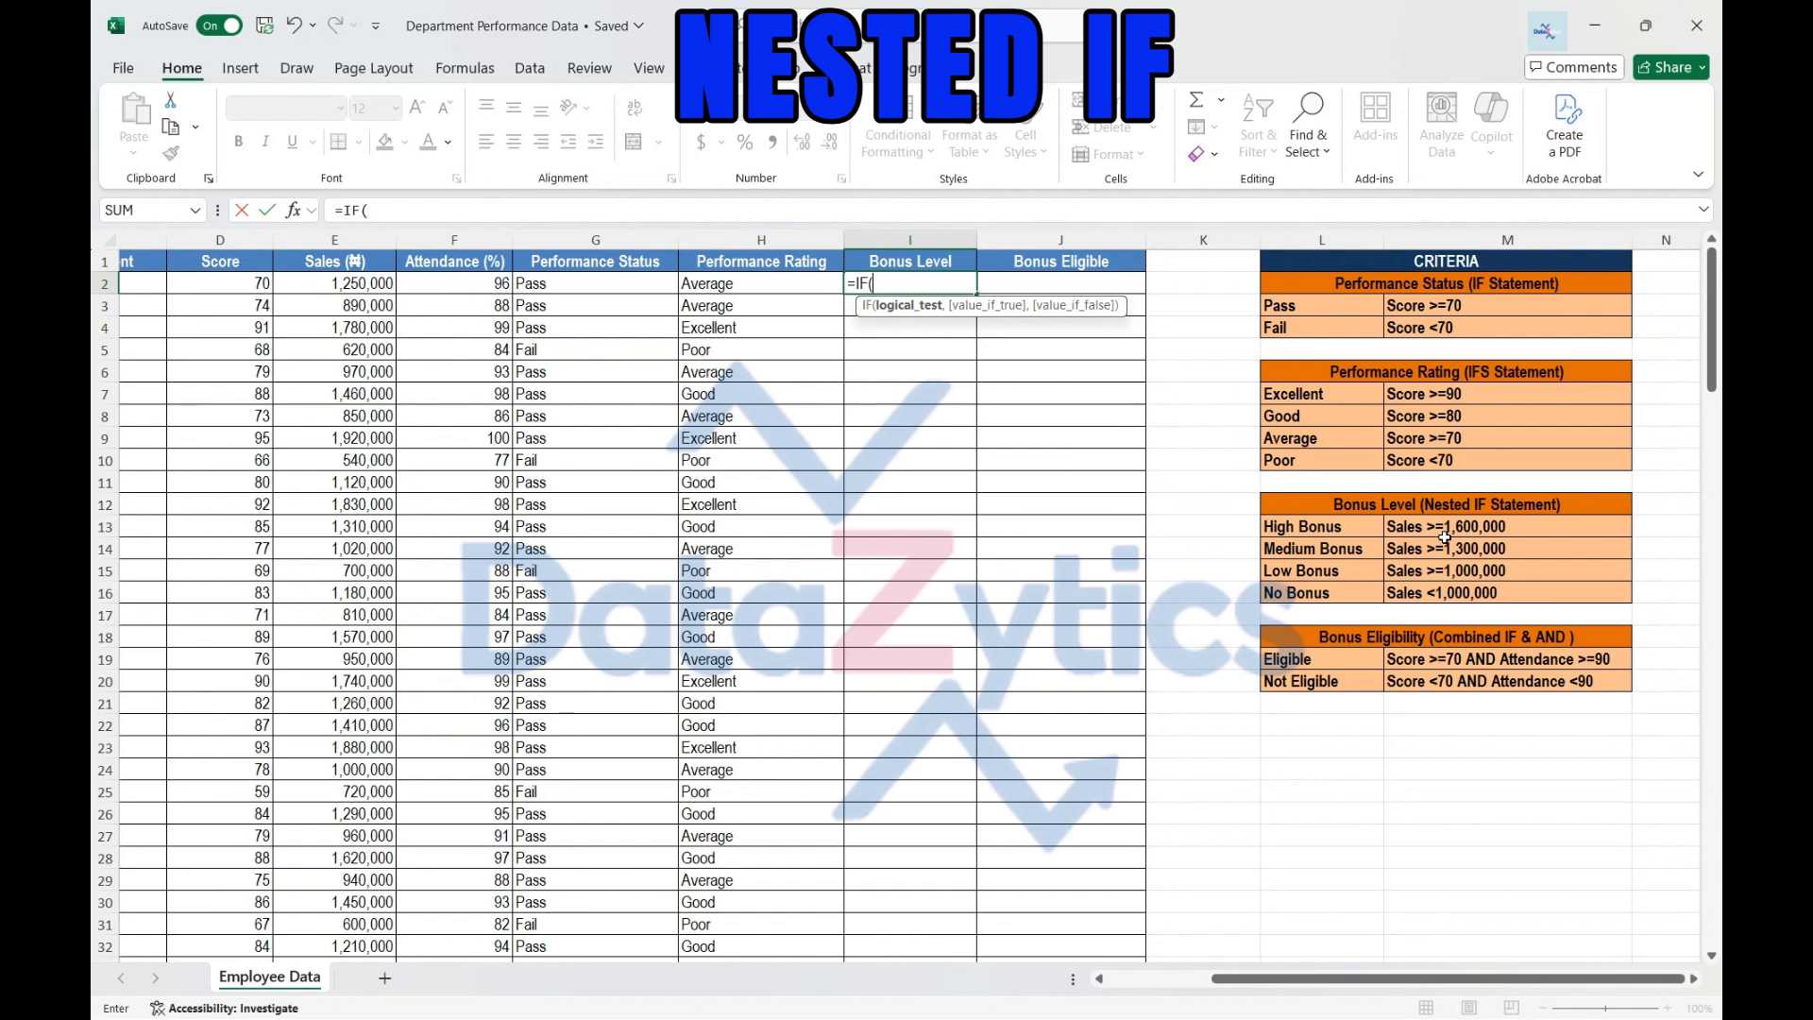
pyautogui.click(350, 282)
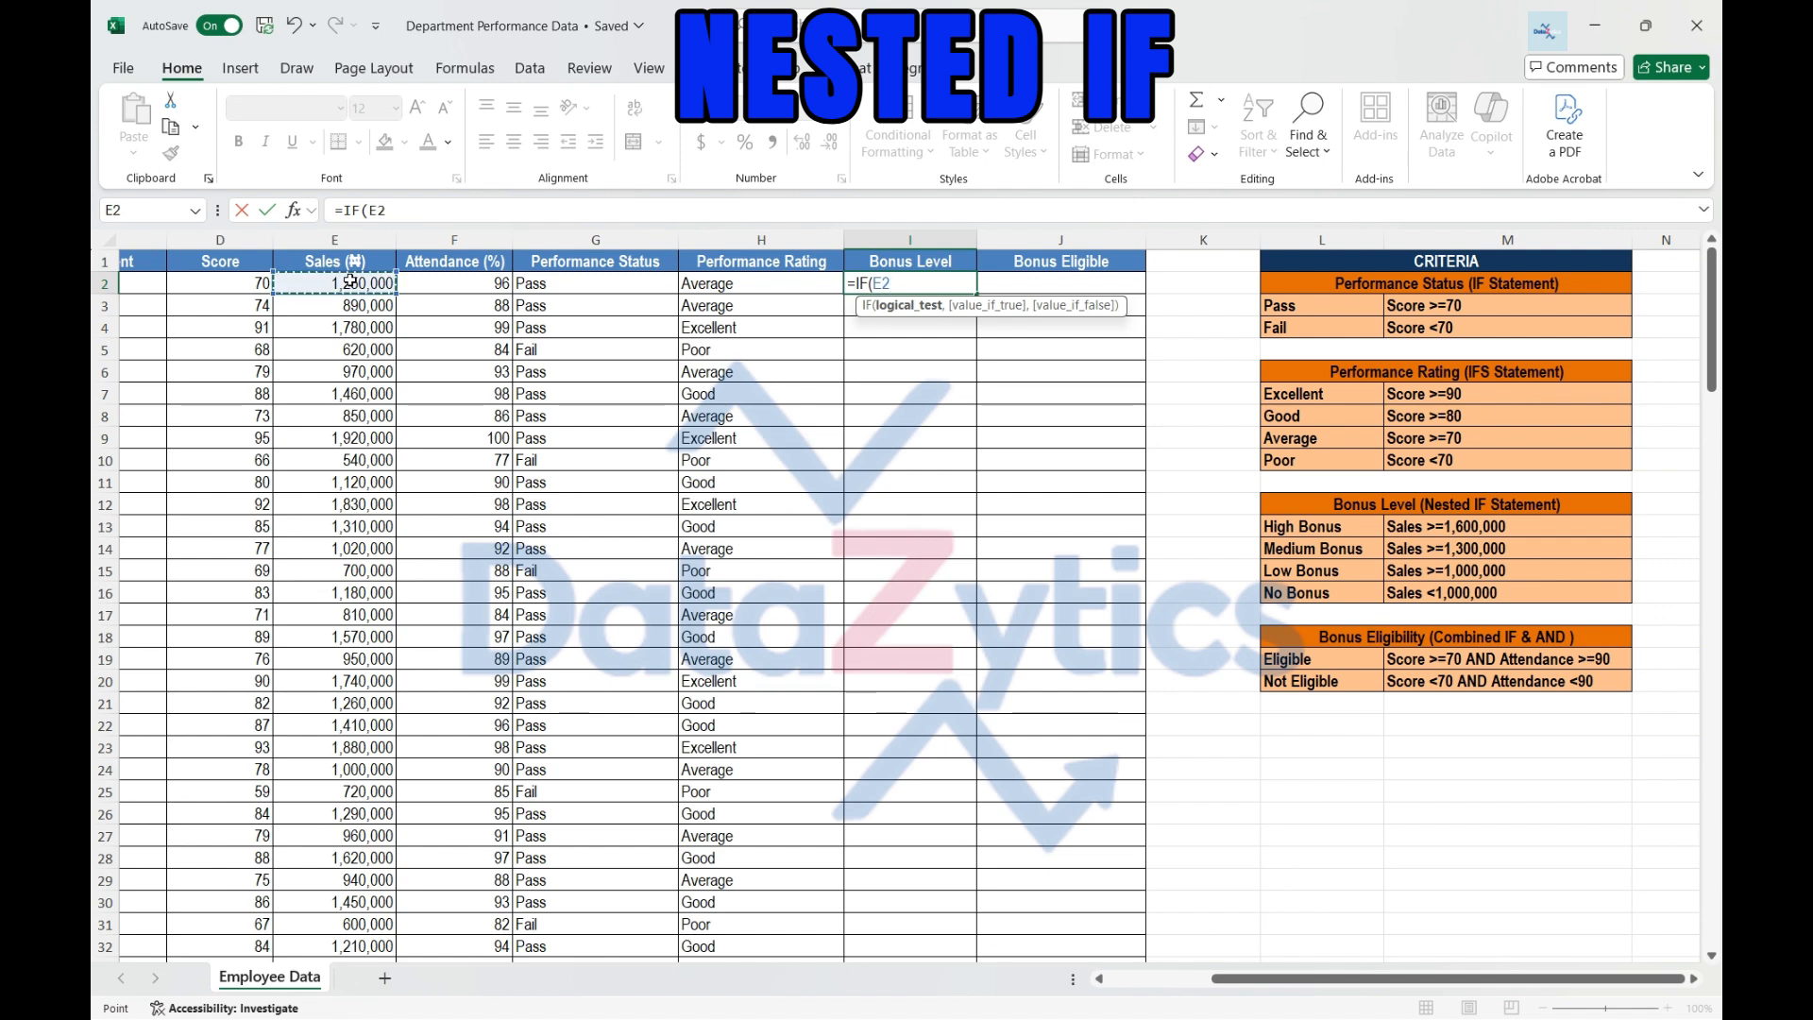
pyautogui.write('>=1600000')
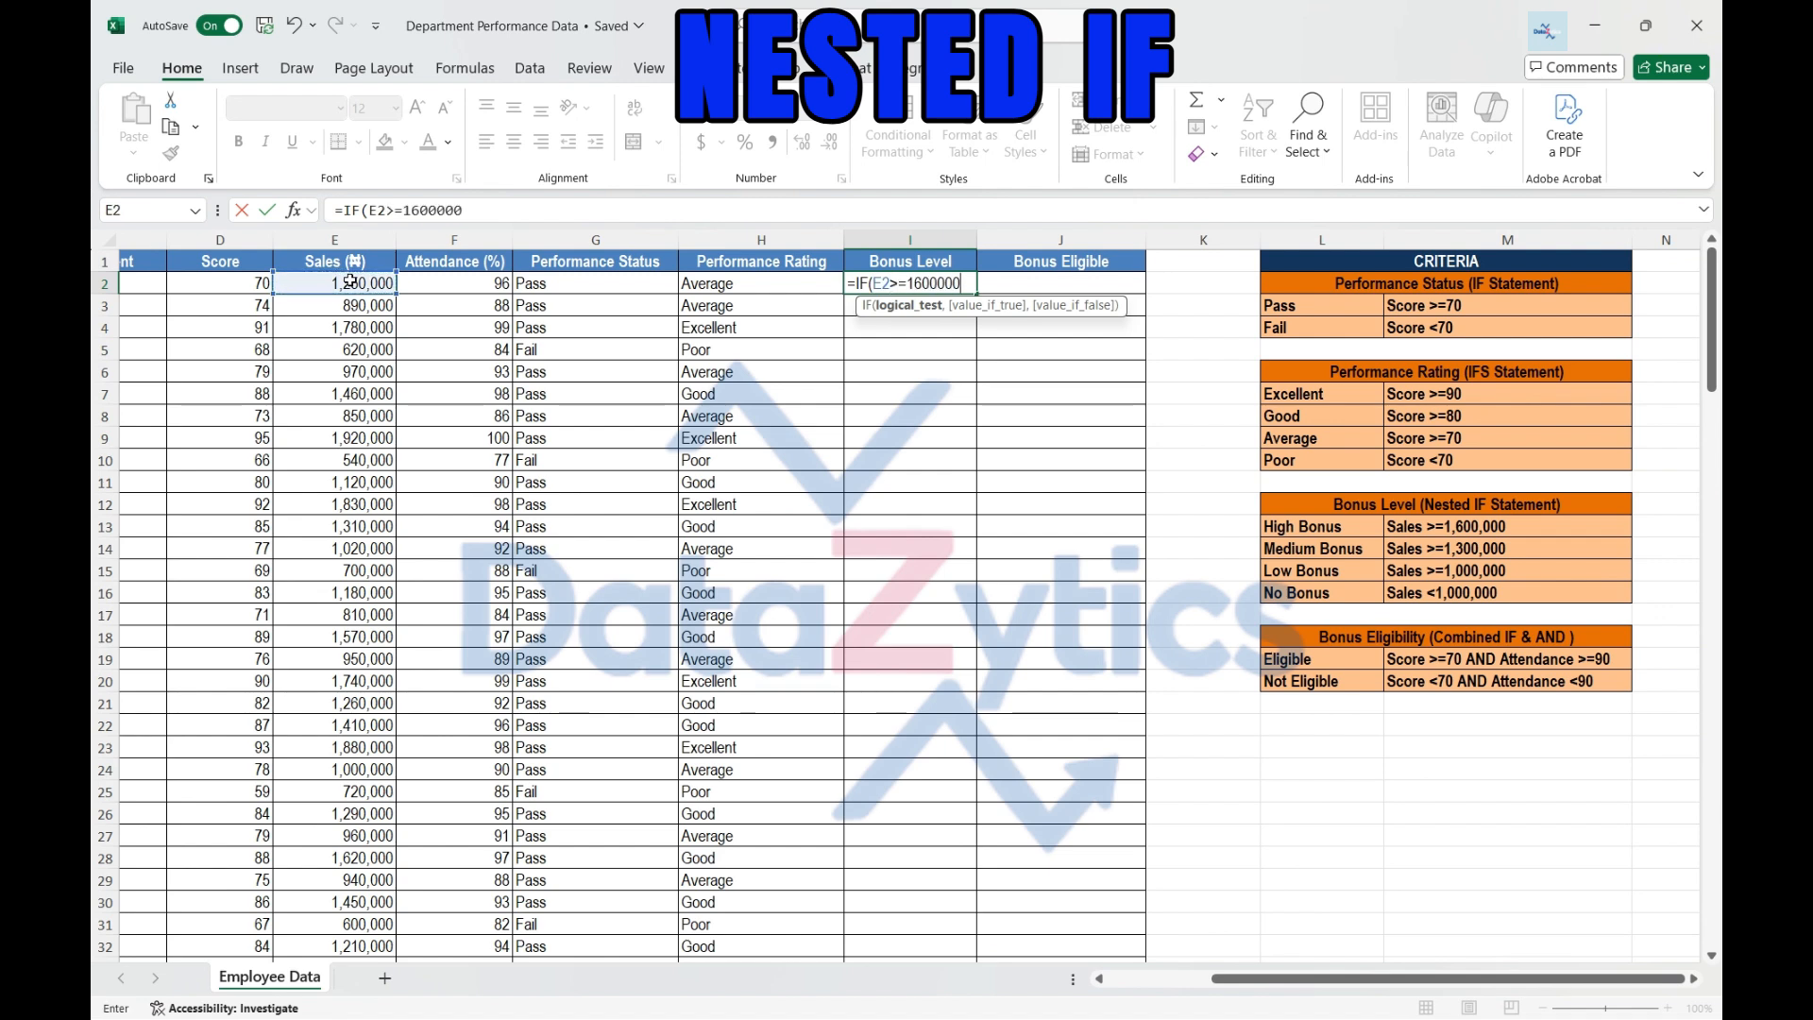
pyautogui.write(',')
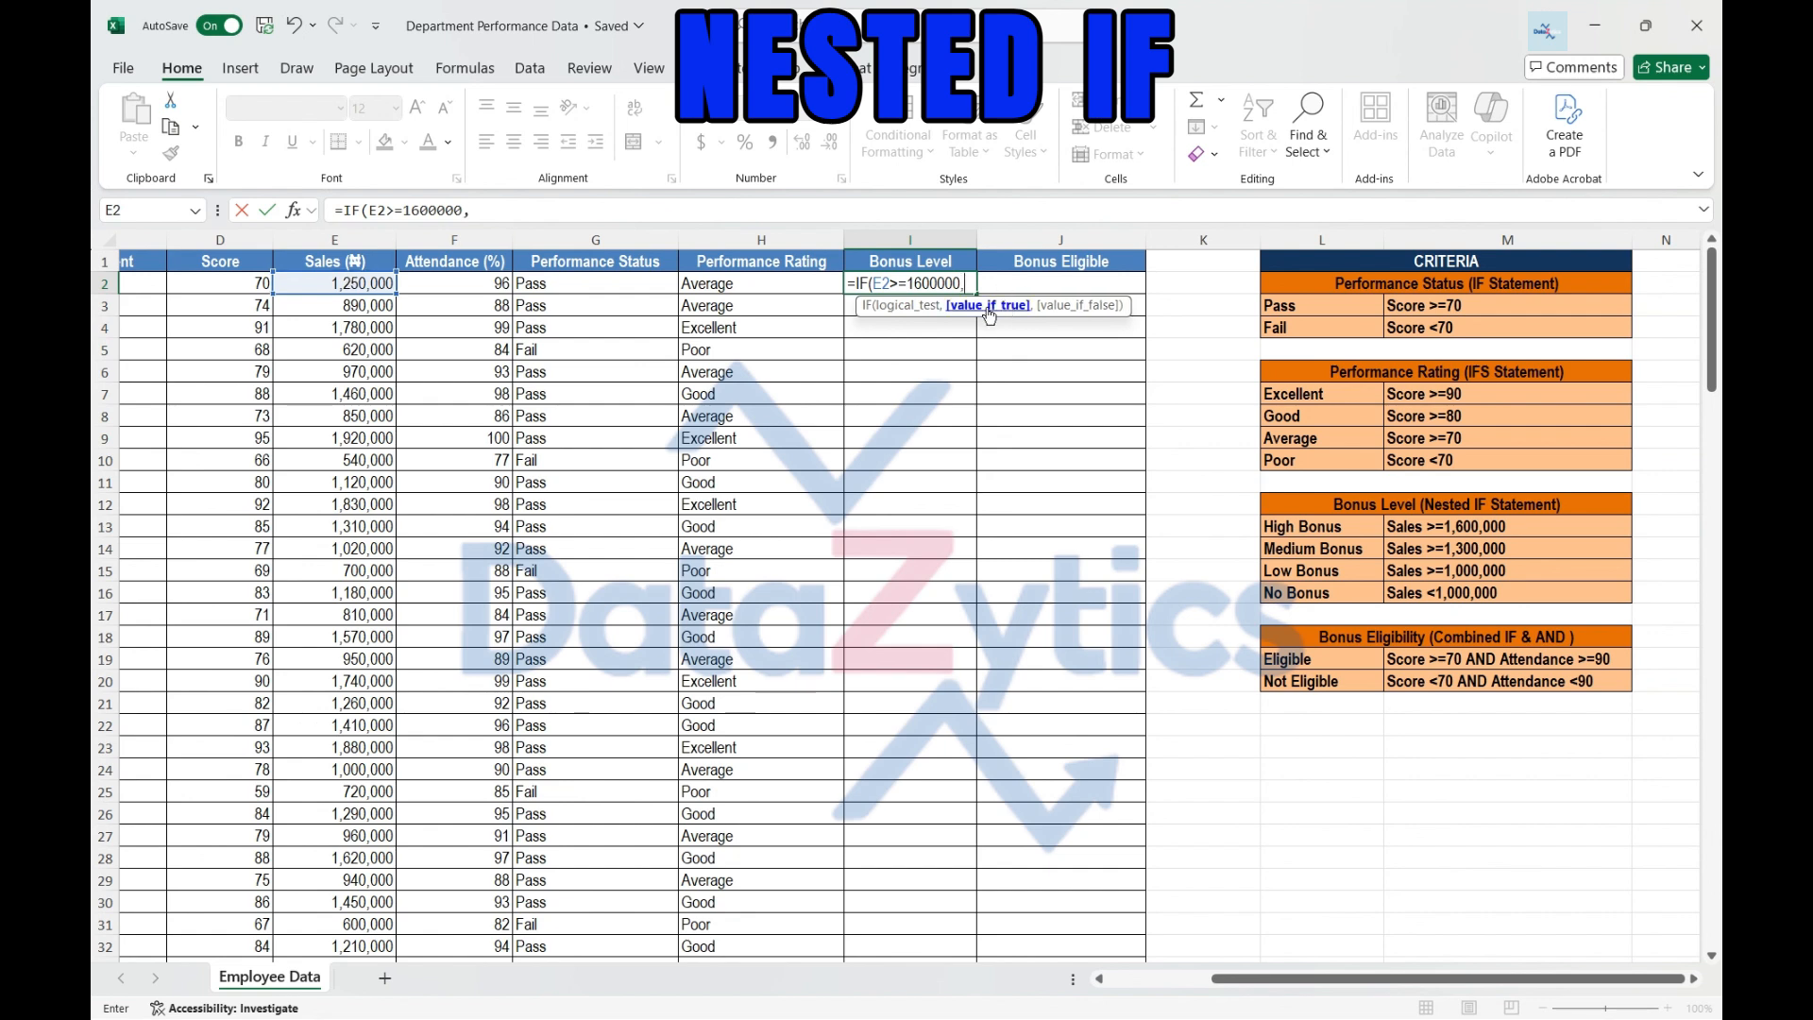
pyautogui.write(' "High Bonus",')
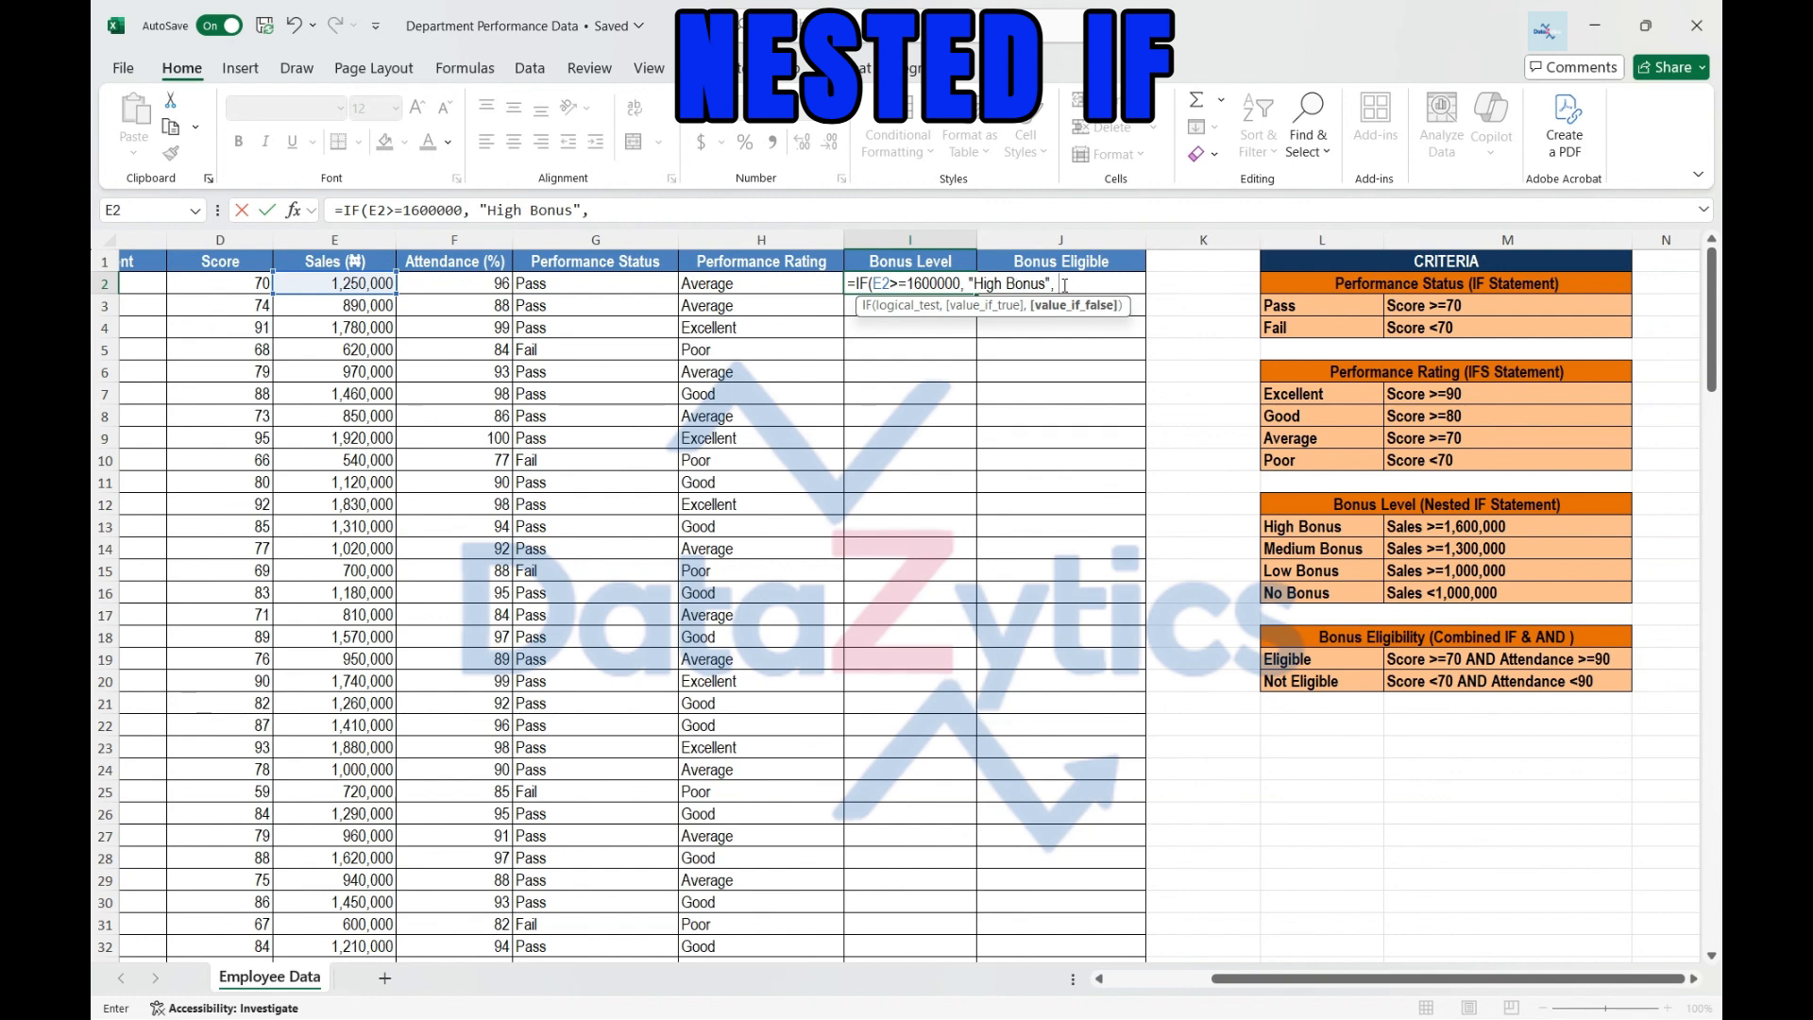
# Nest a second IF in the I2 formula with E2>=1300000 returning "Medium Bonus"
pyautogui.write('IF')
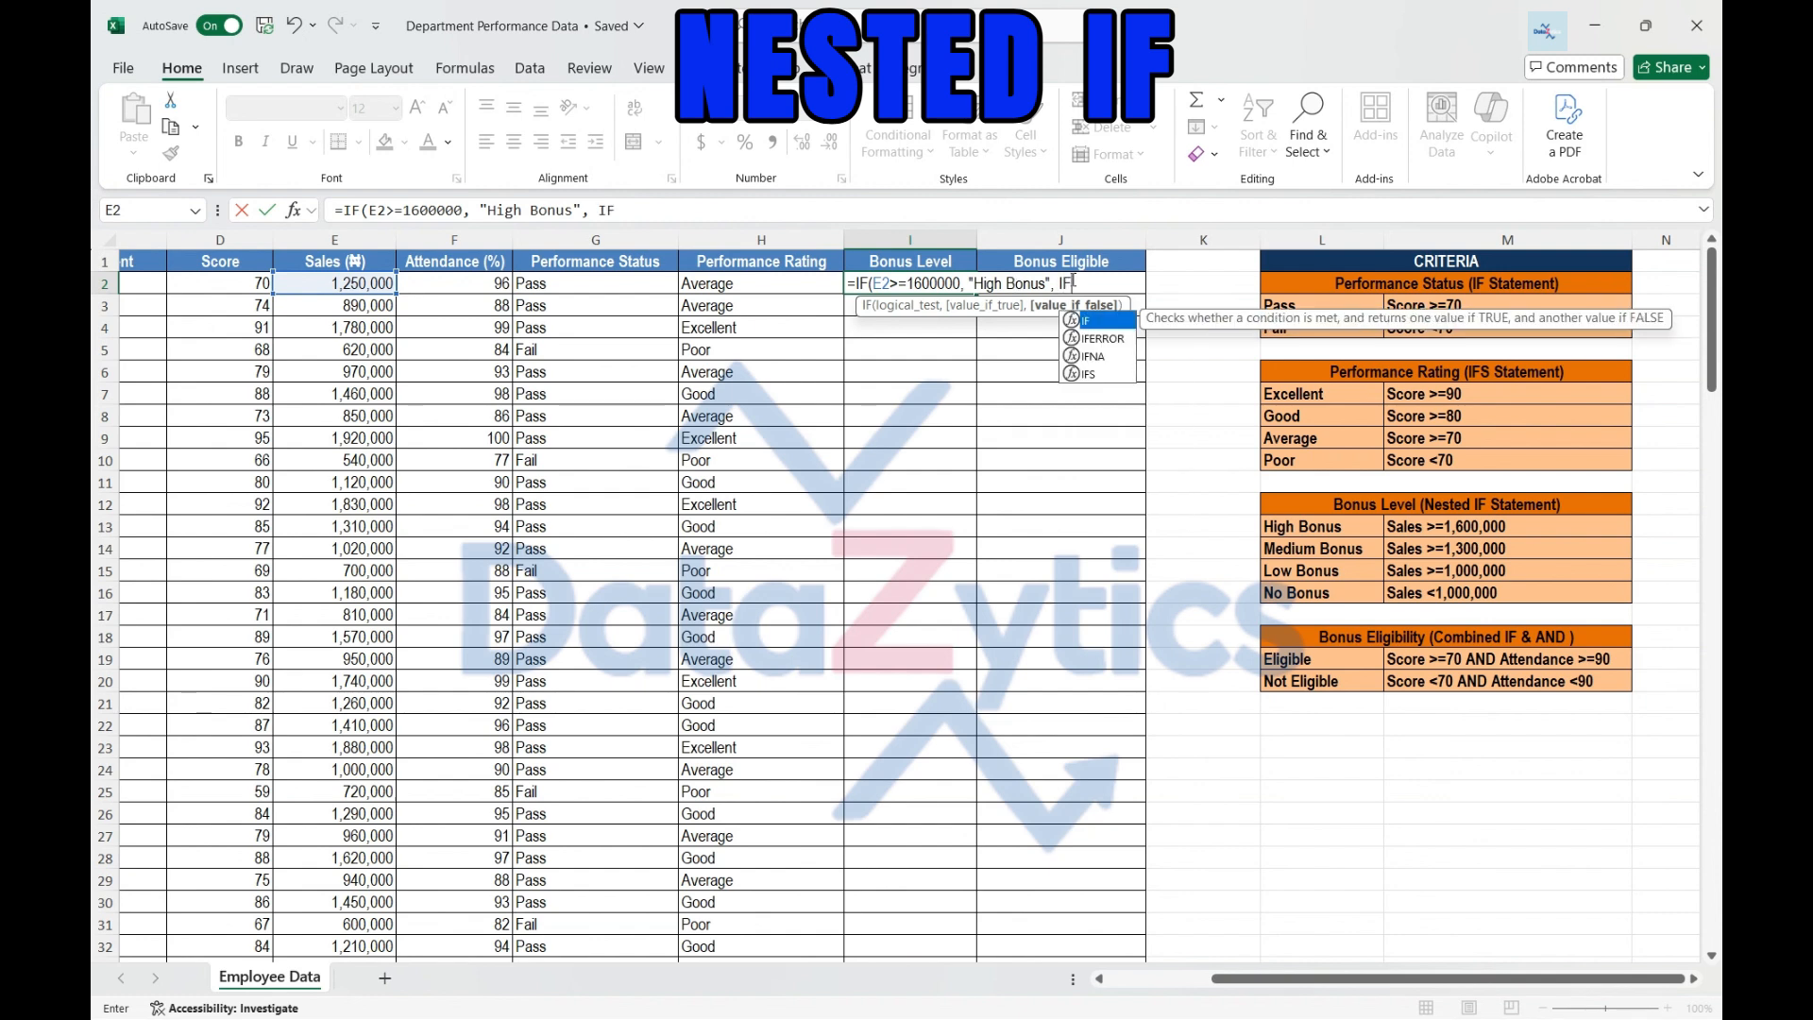
pyautogui.write('(')
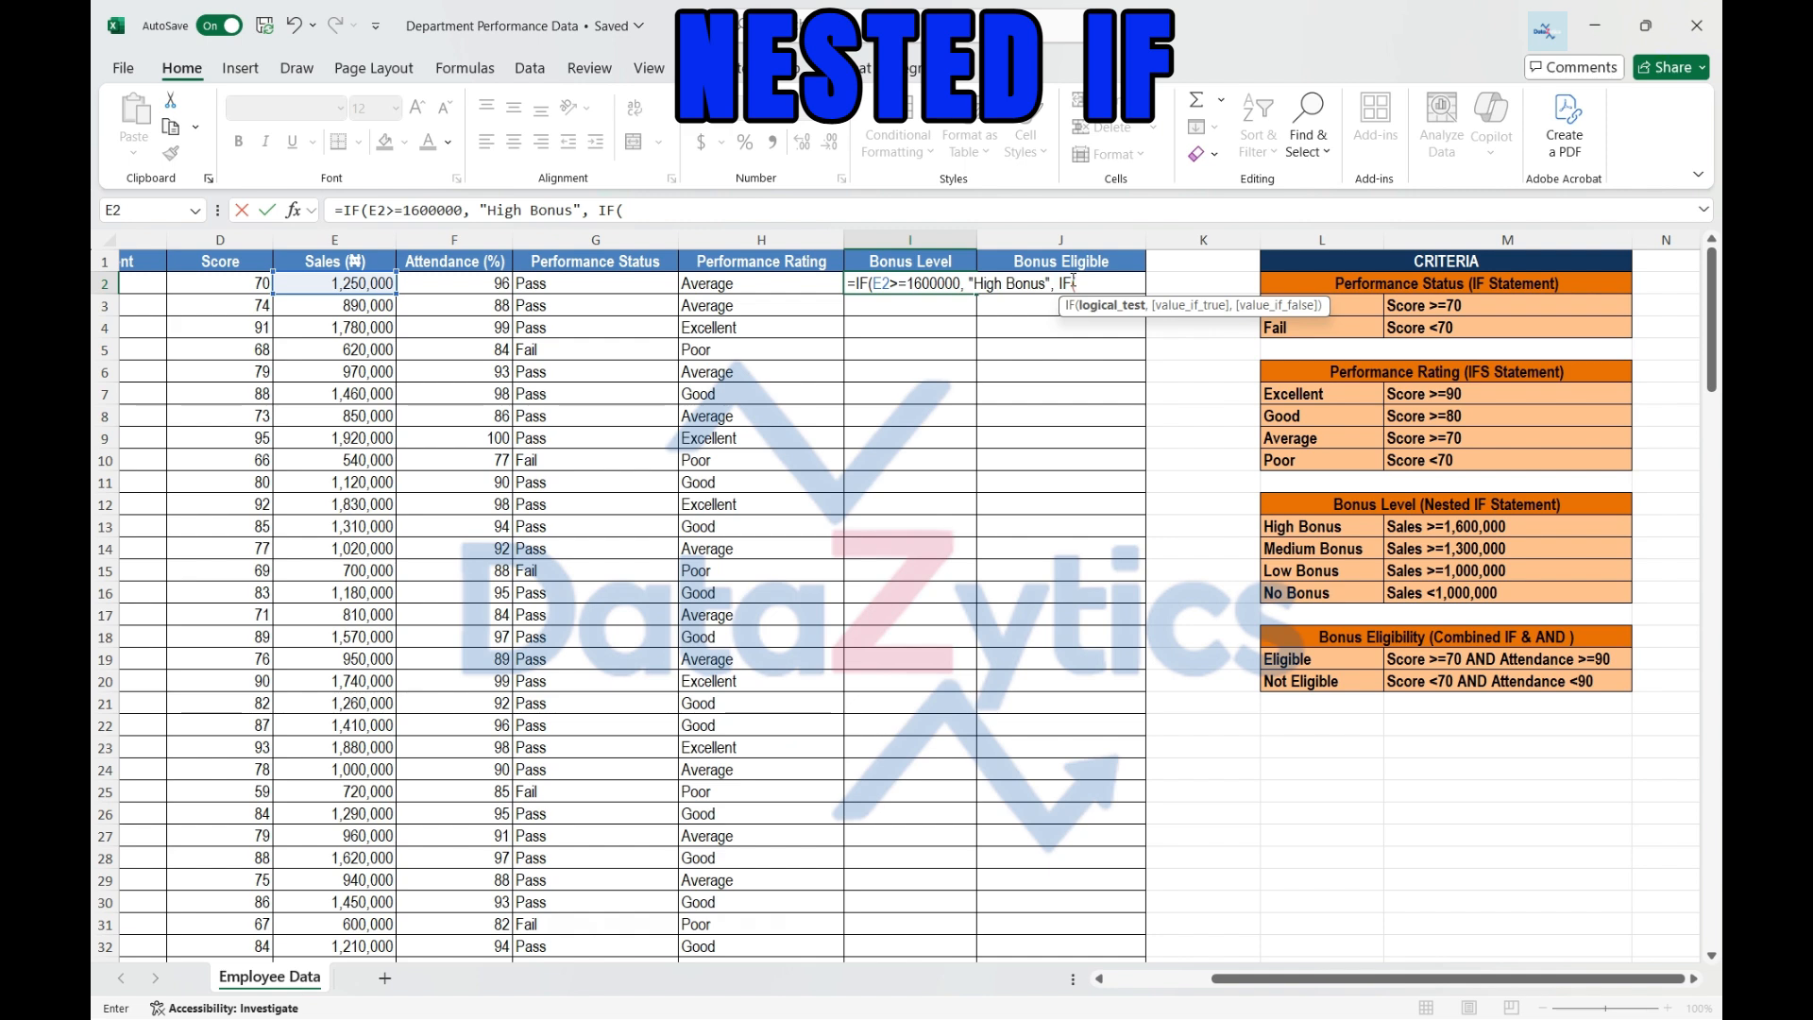
pyautogui.click(327, 285)
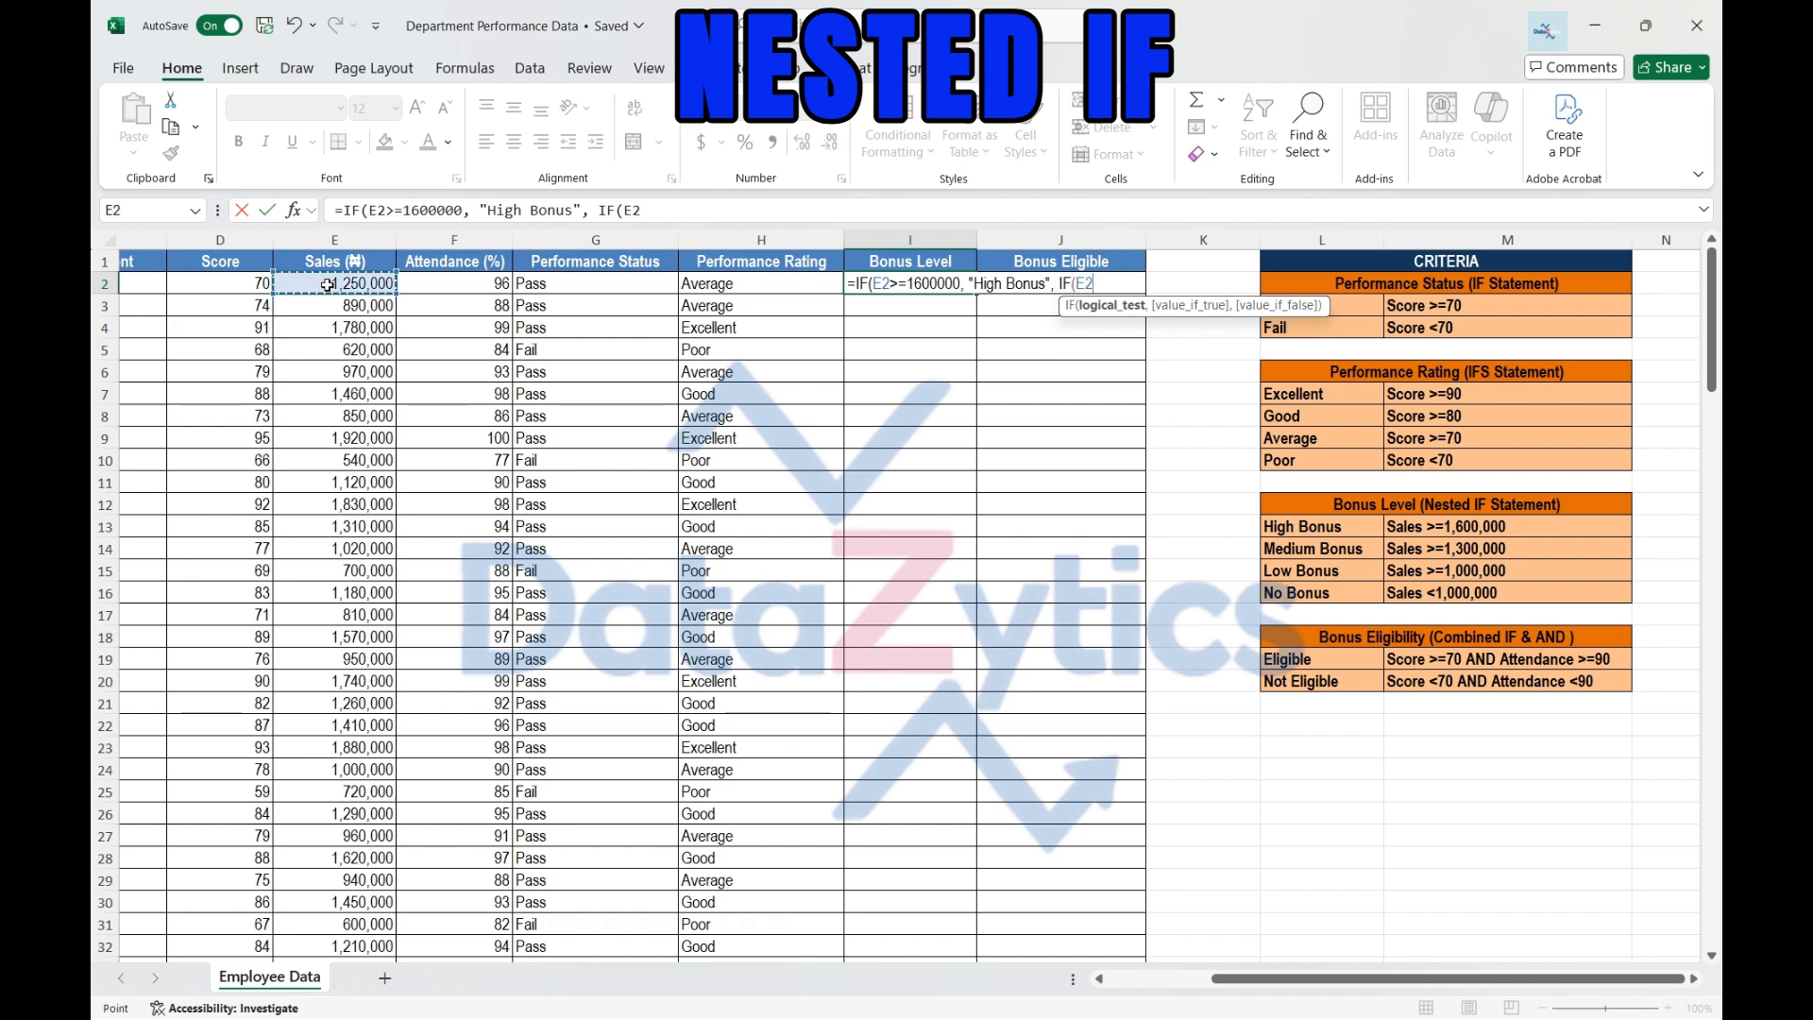
pyautogui.write('>=1300000')
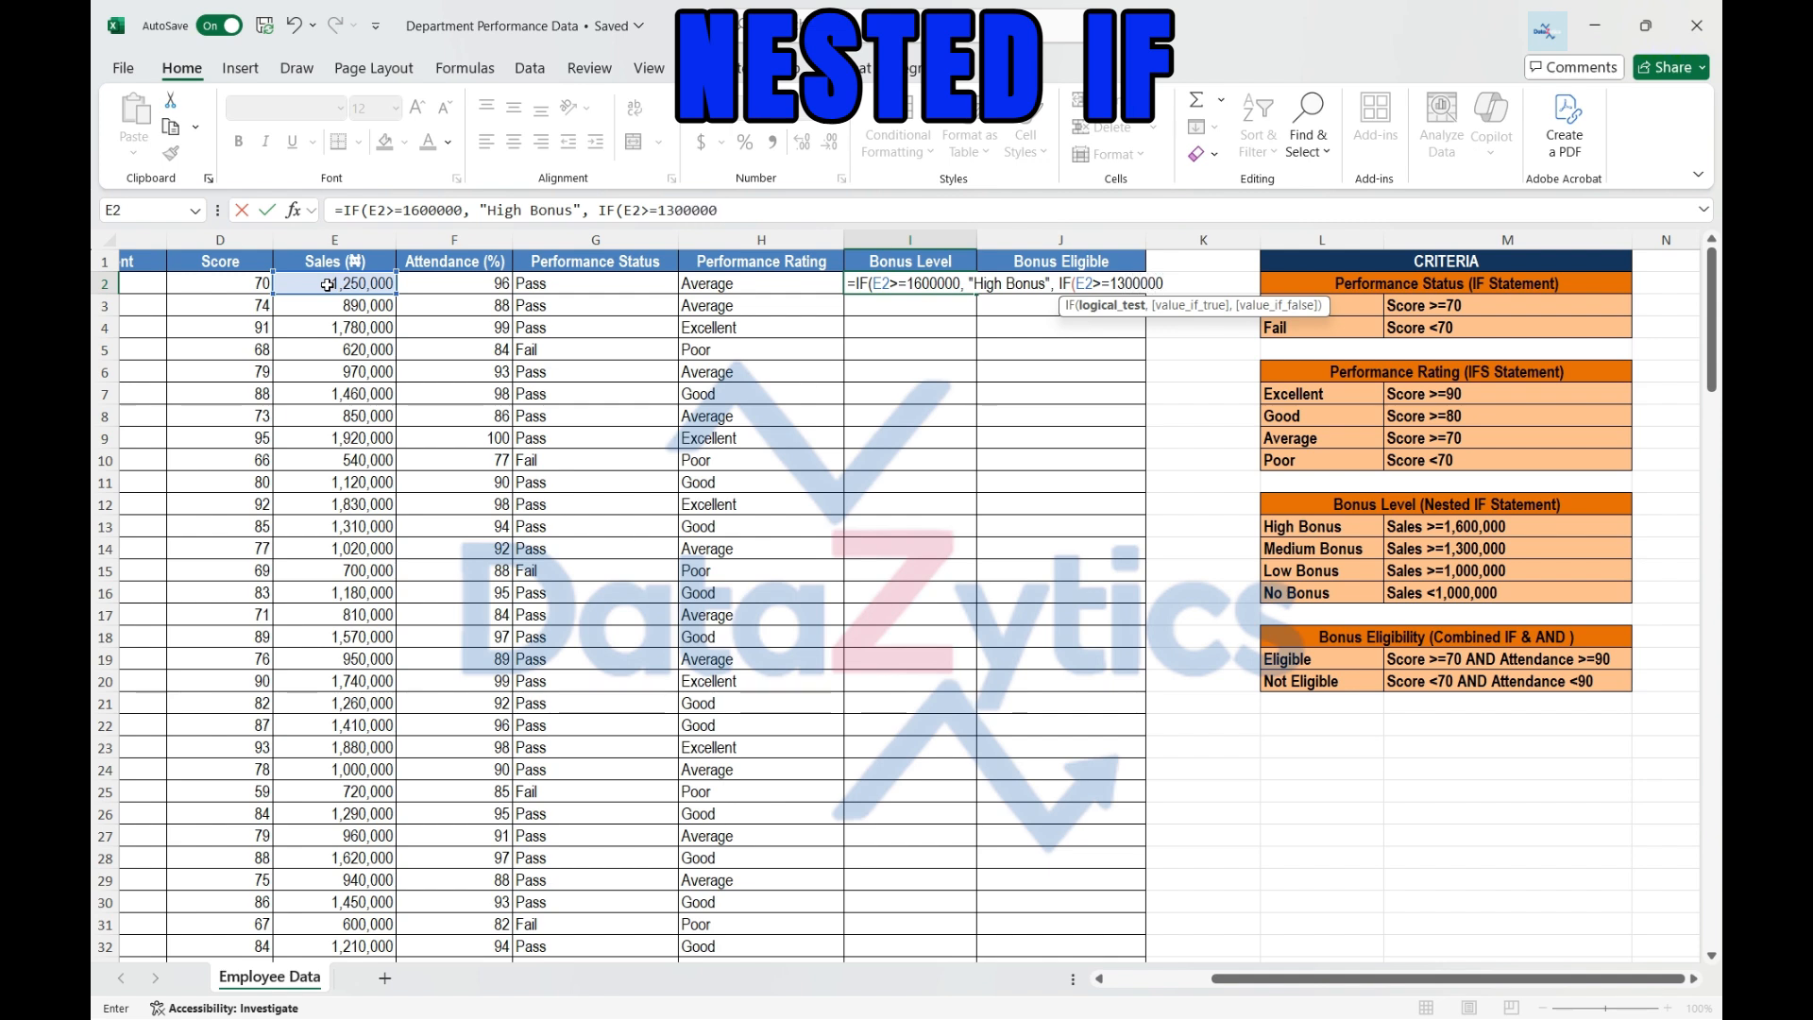
pyautogui.write(',')
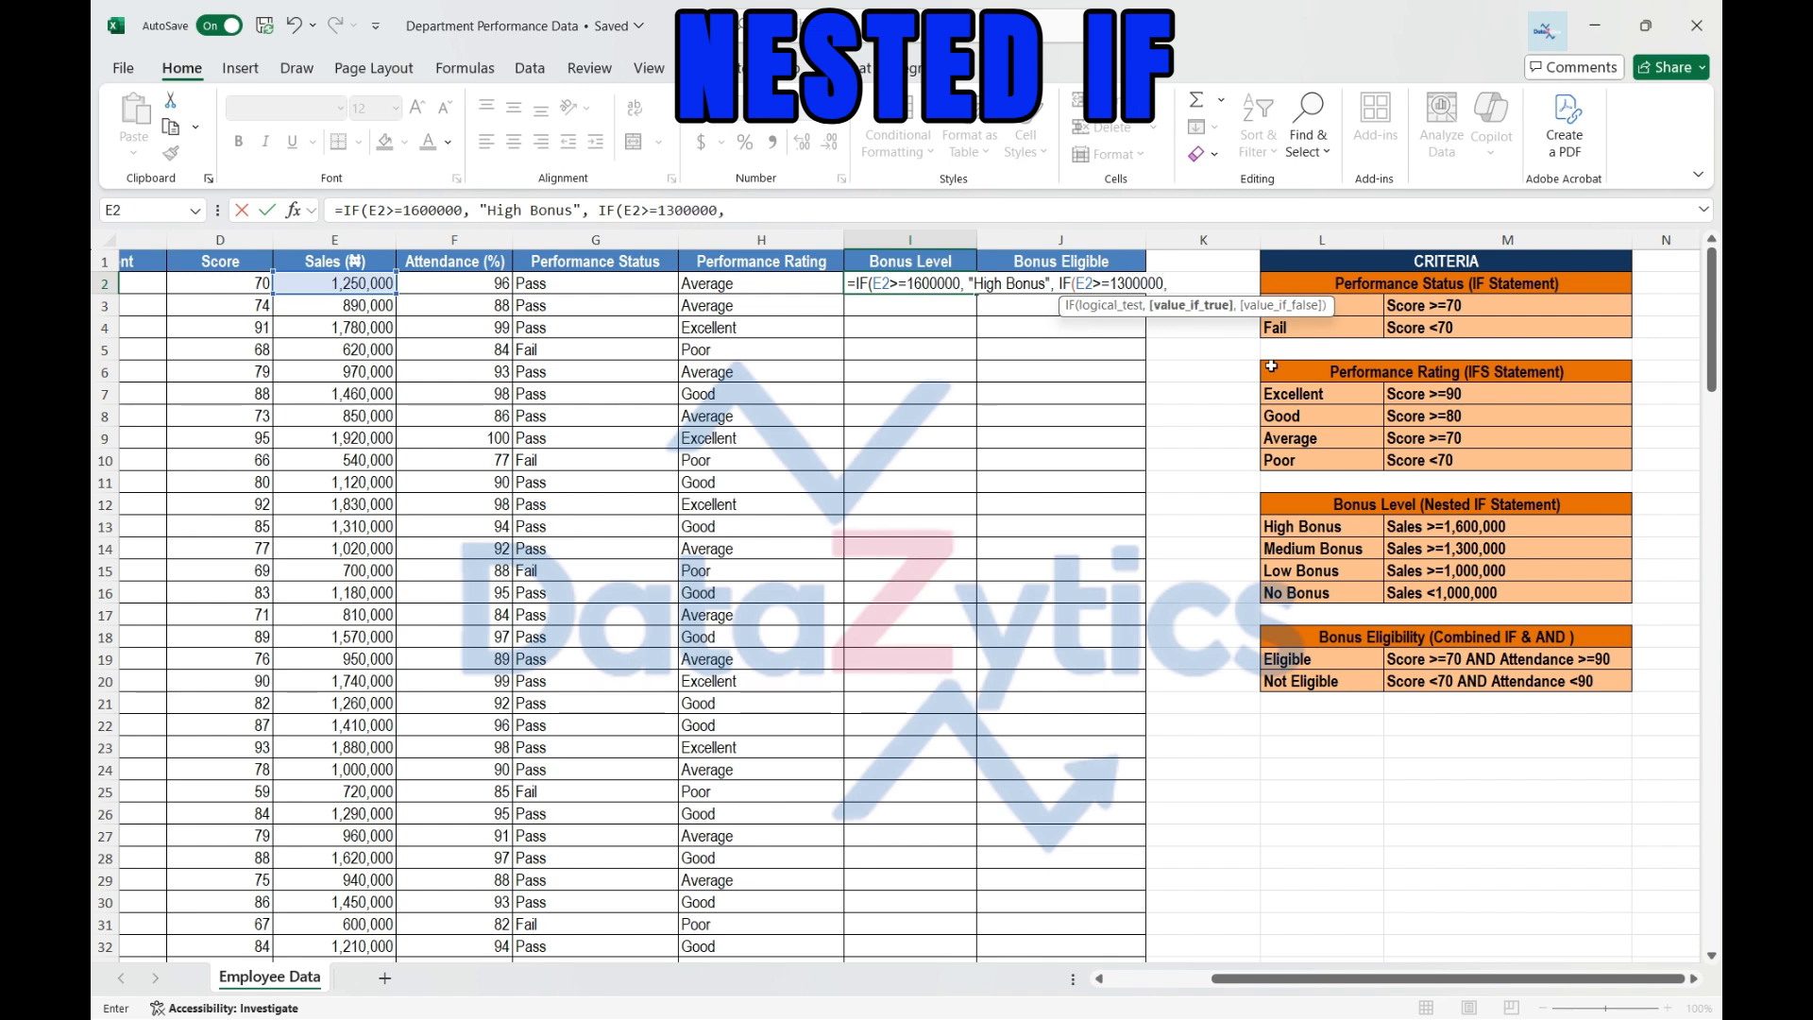
pyautogui.write(' "Med')
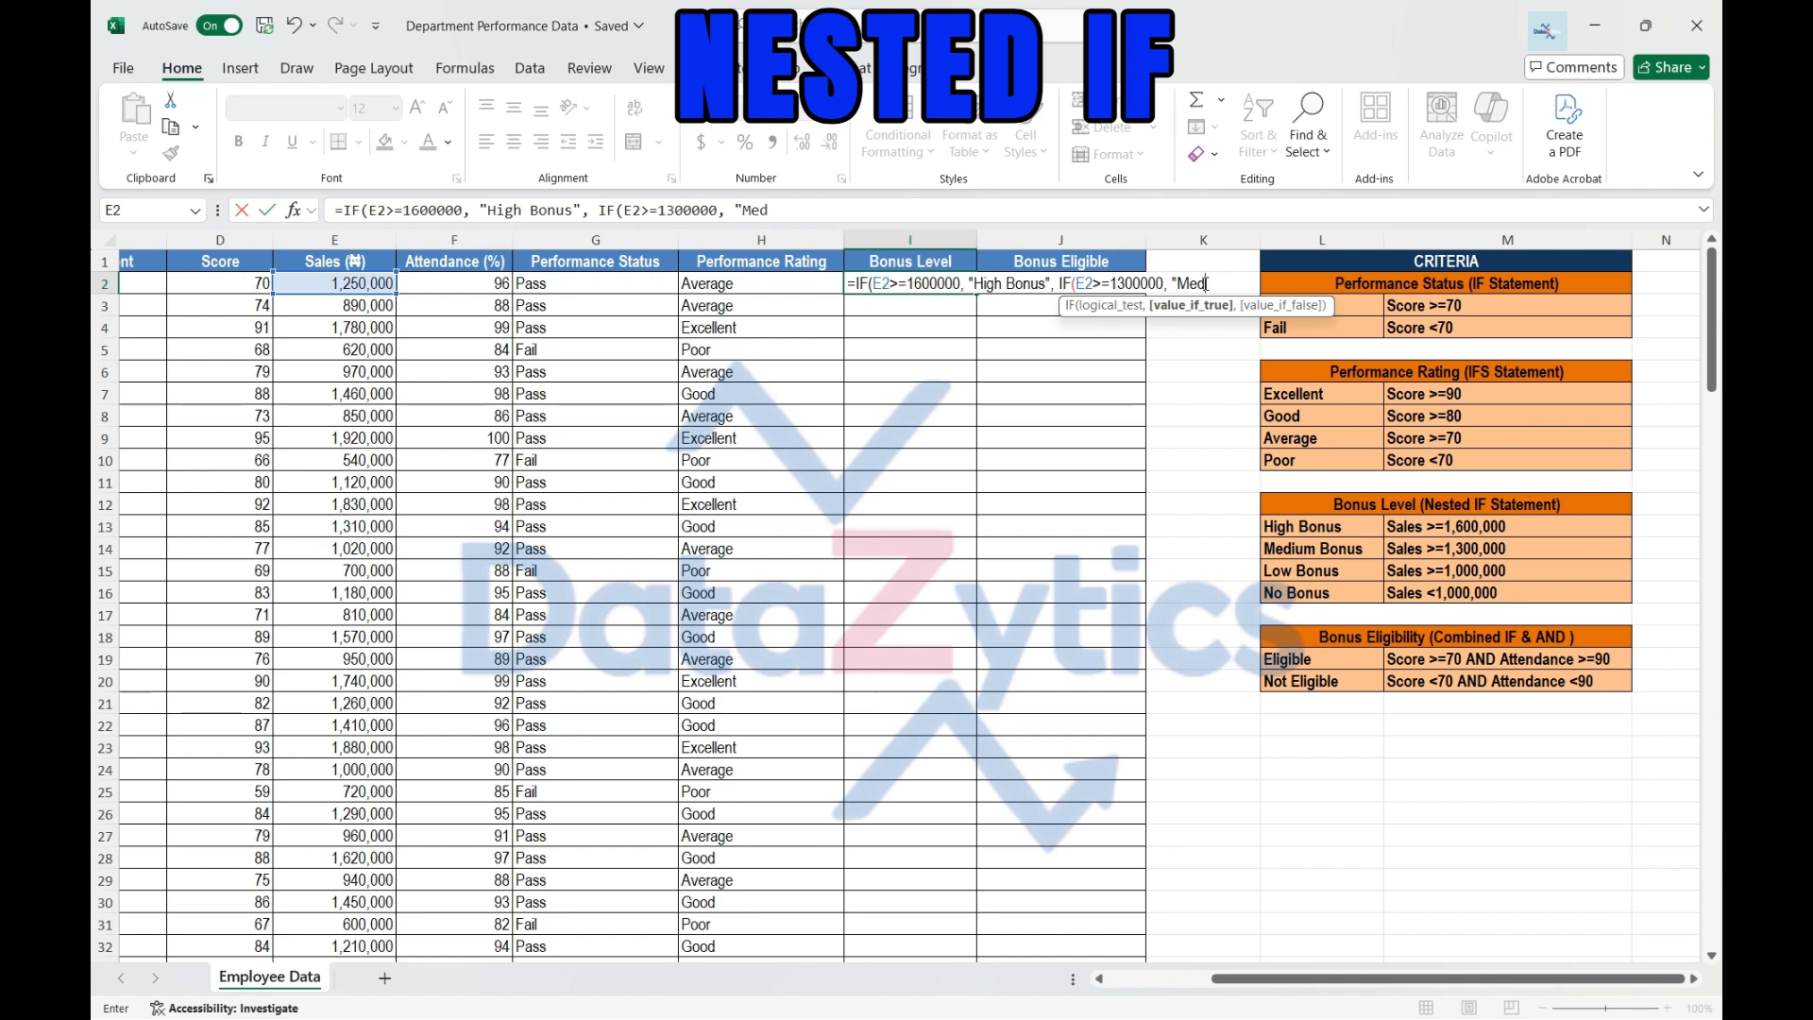
pyautogui.write('ium Bonus",')
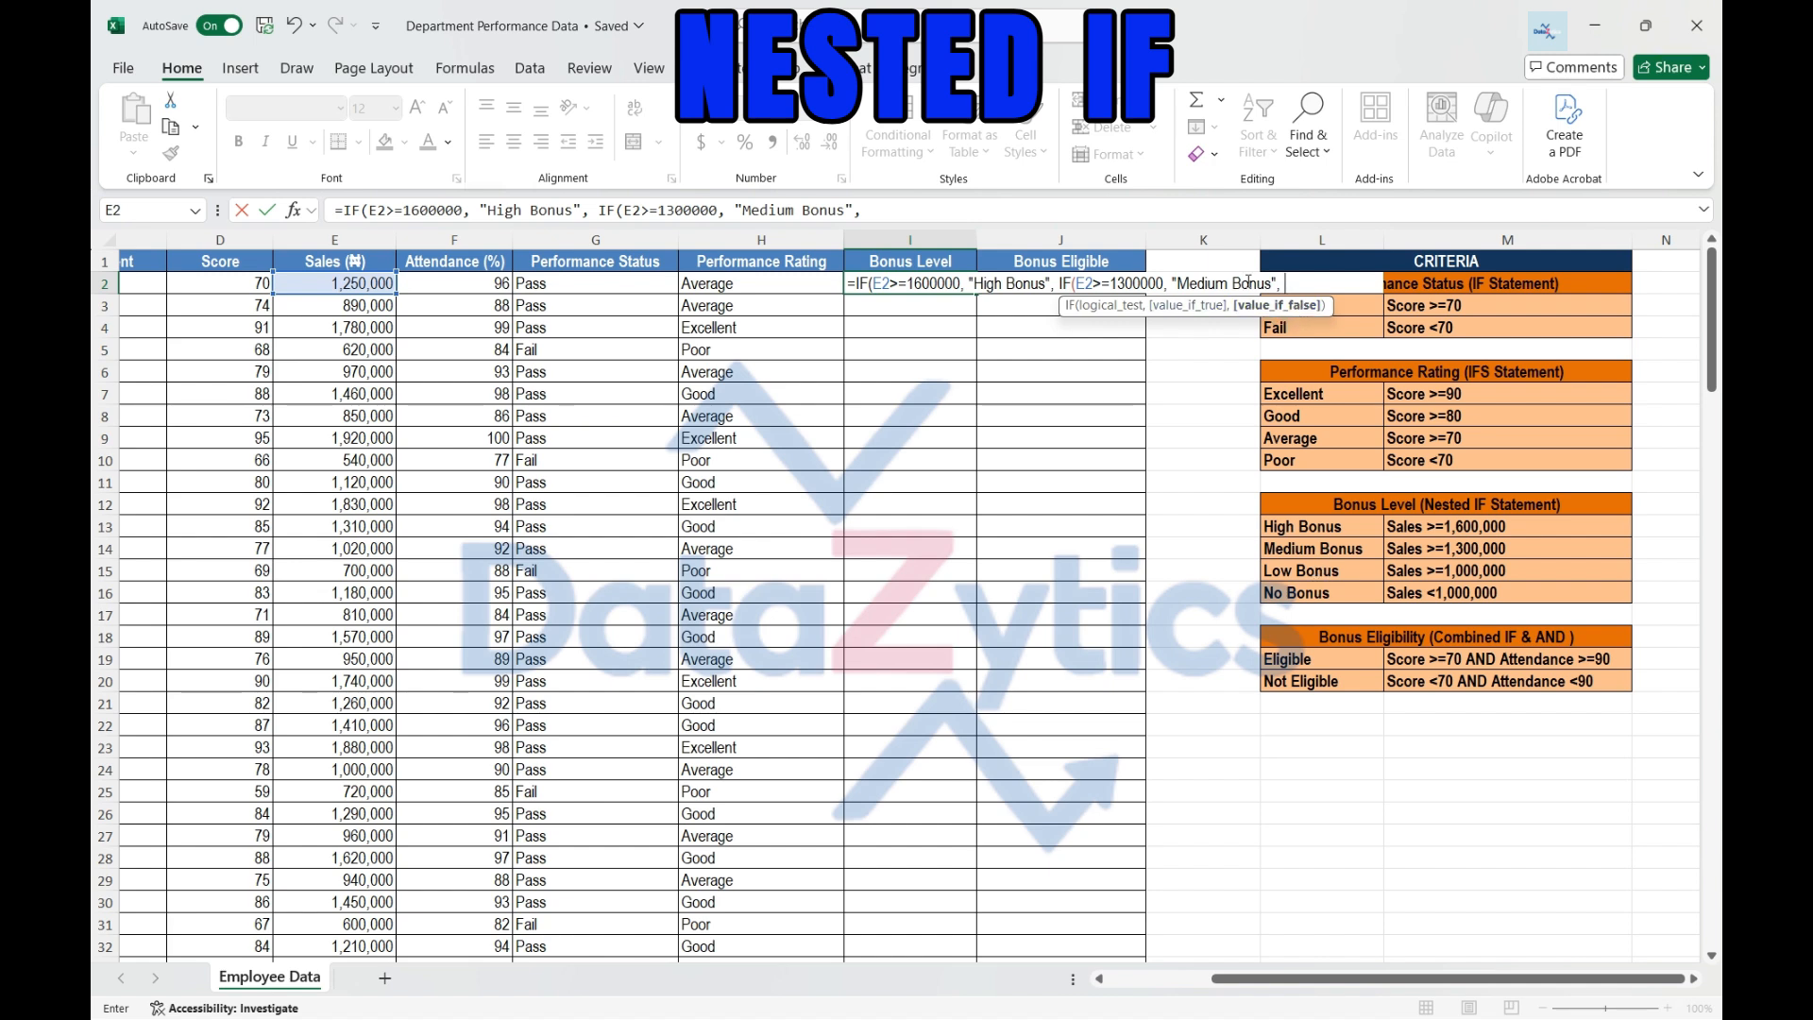
# Nest a third IF in the I2 formula with E2>=1000000 returning "Low Bonus"
pyautogui.write('IF(')
pyautogui.click(350, 283)
pyautogui.write('>')
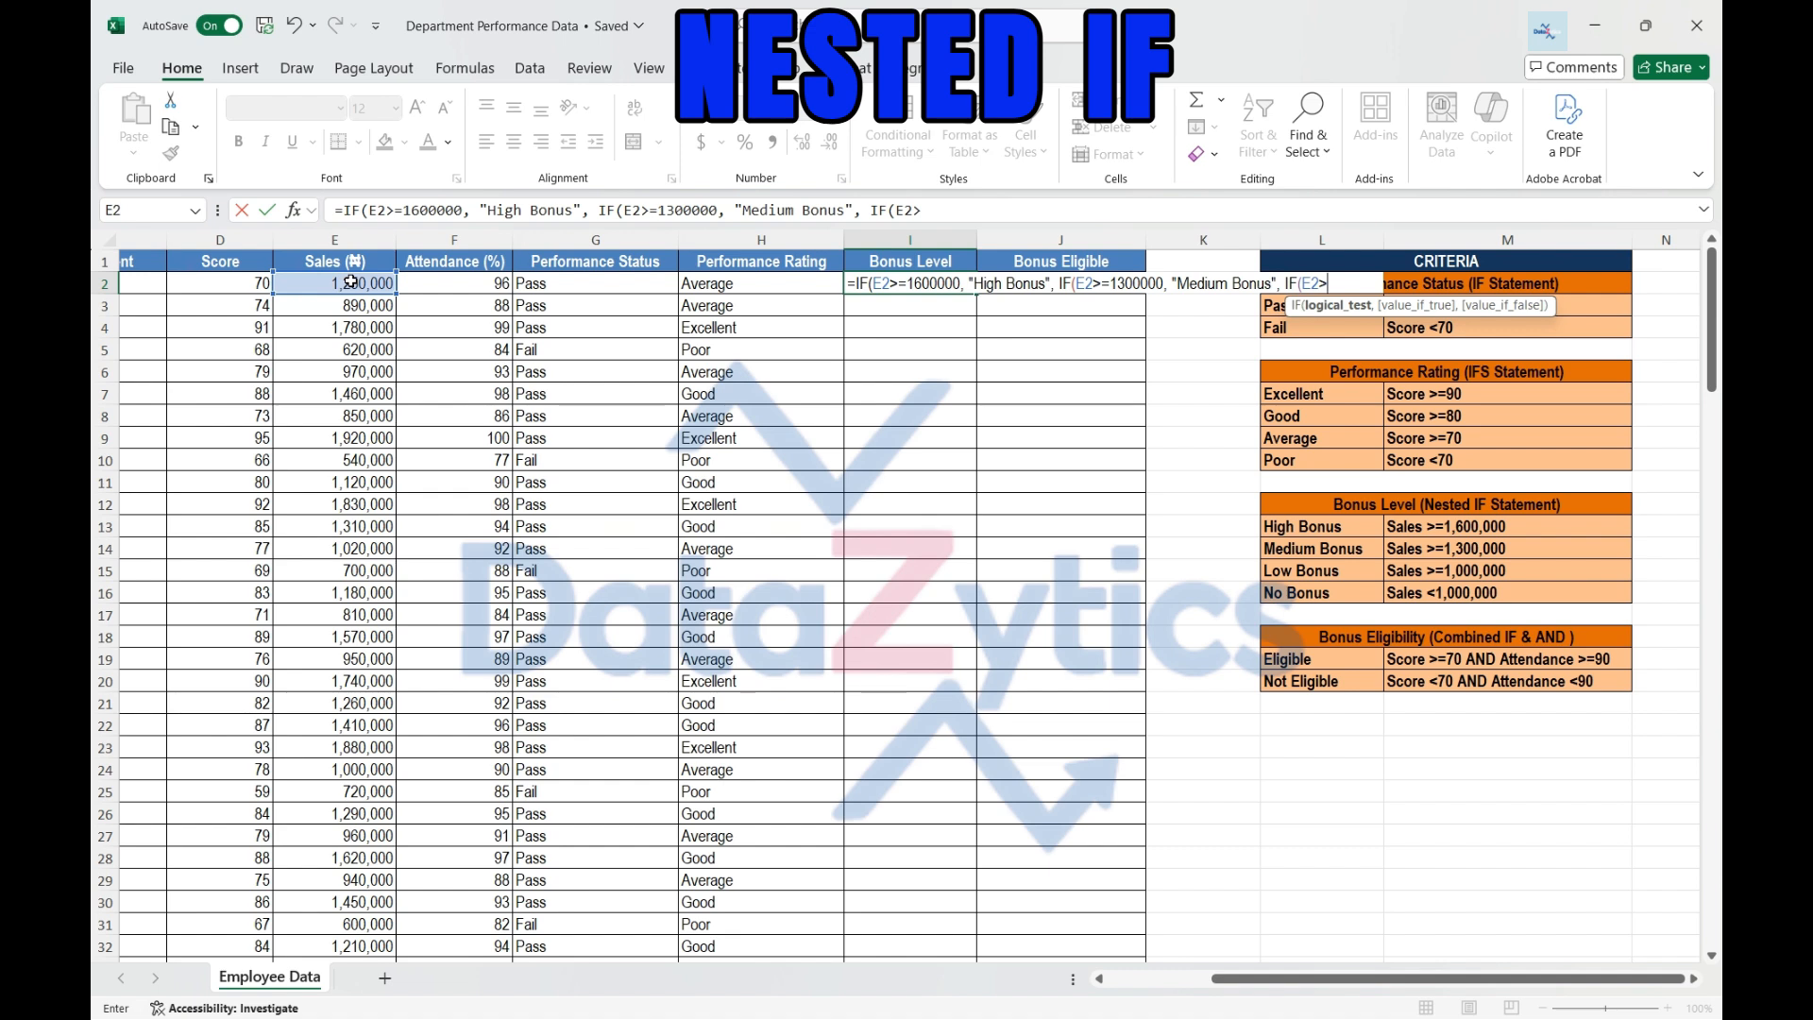
pyautogui.write('=1000000')
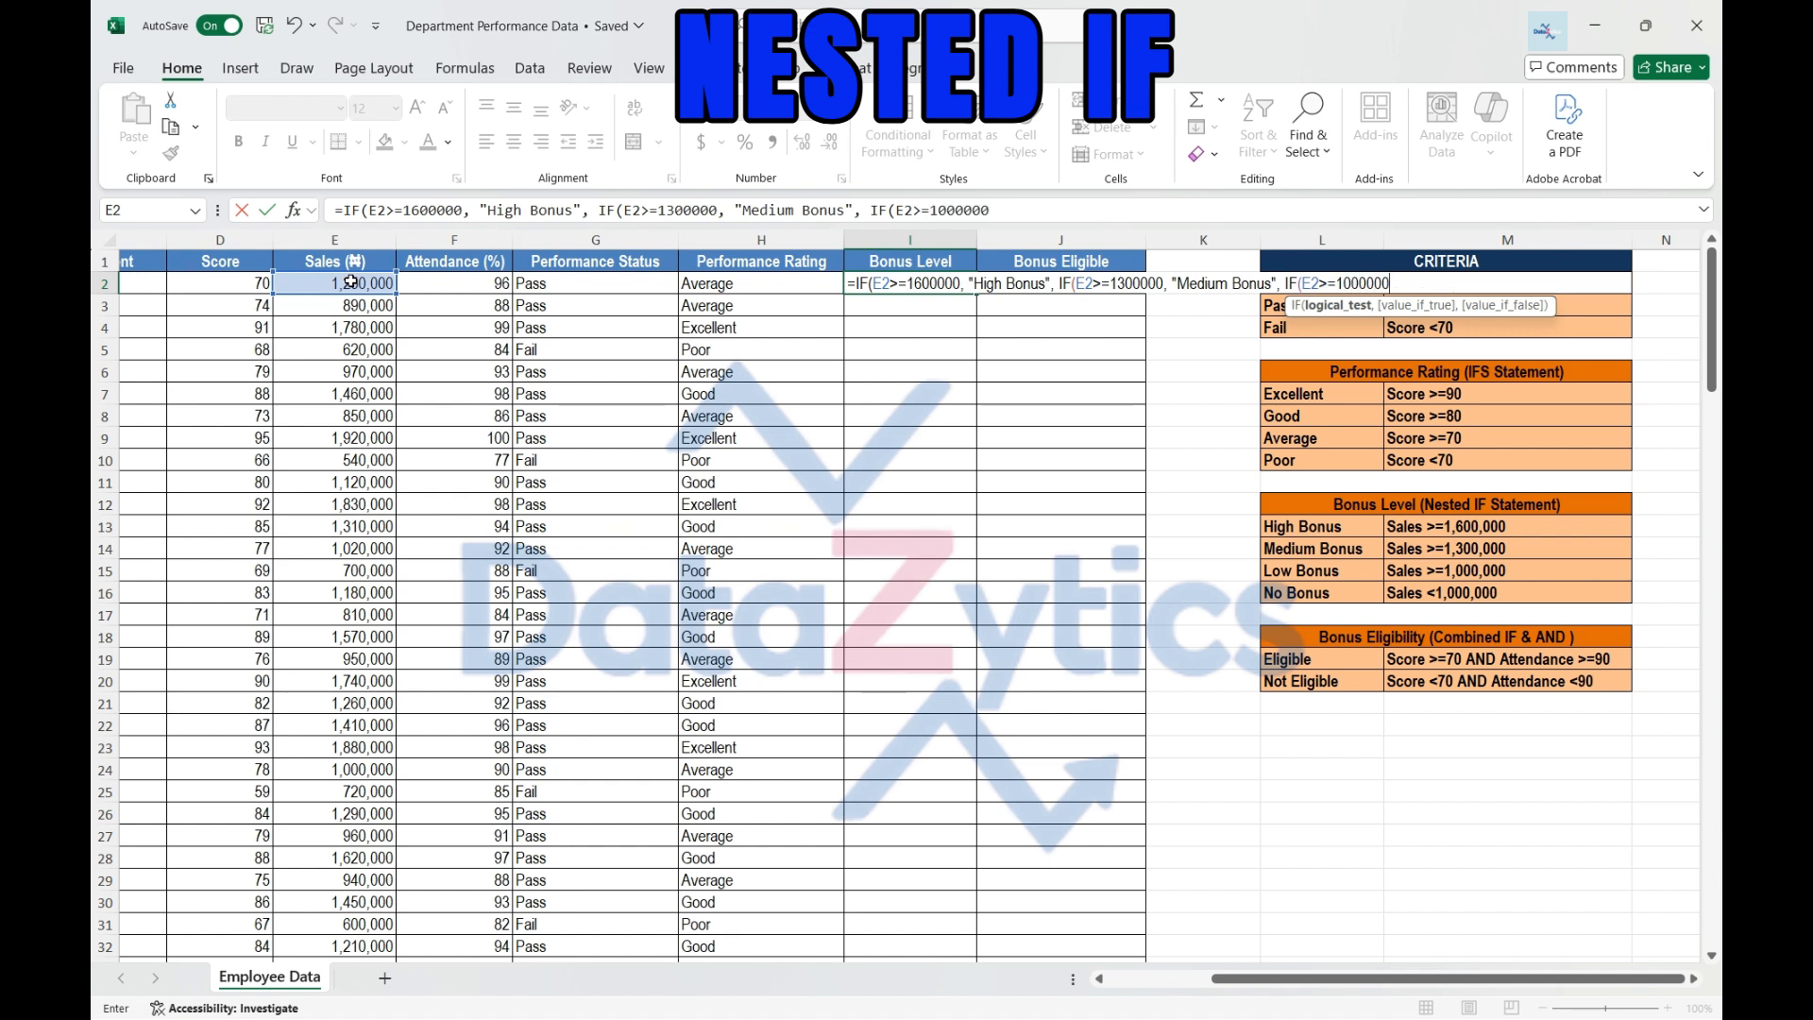
pyautogui.write(', "')
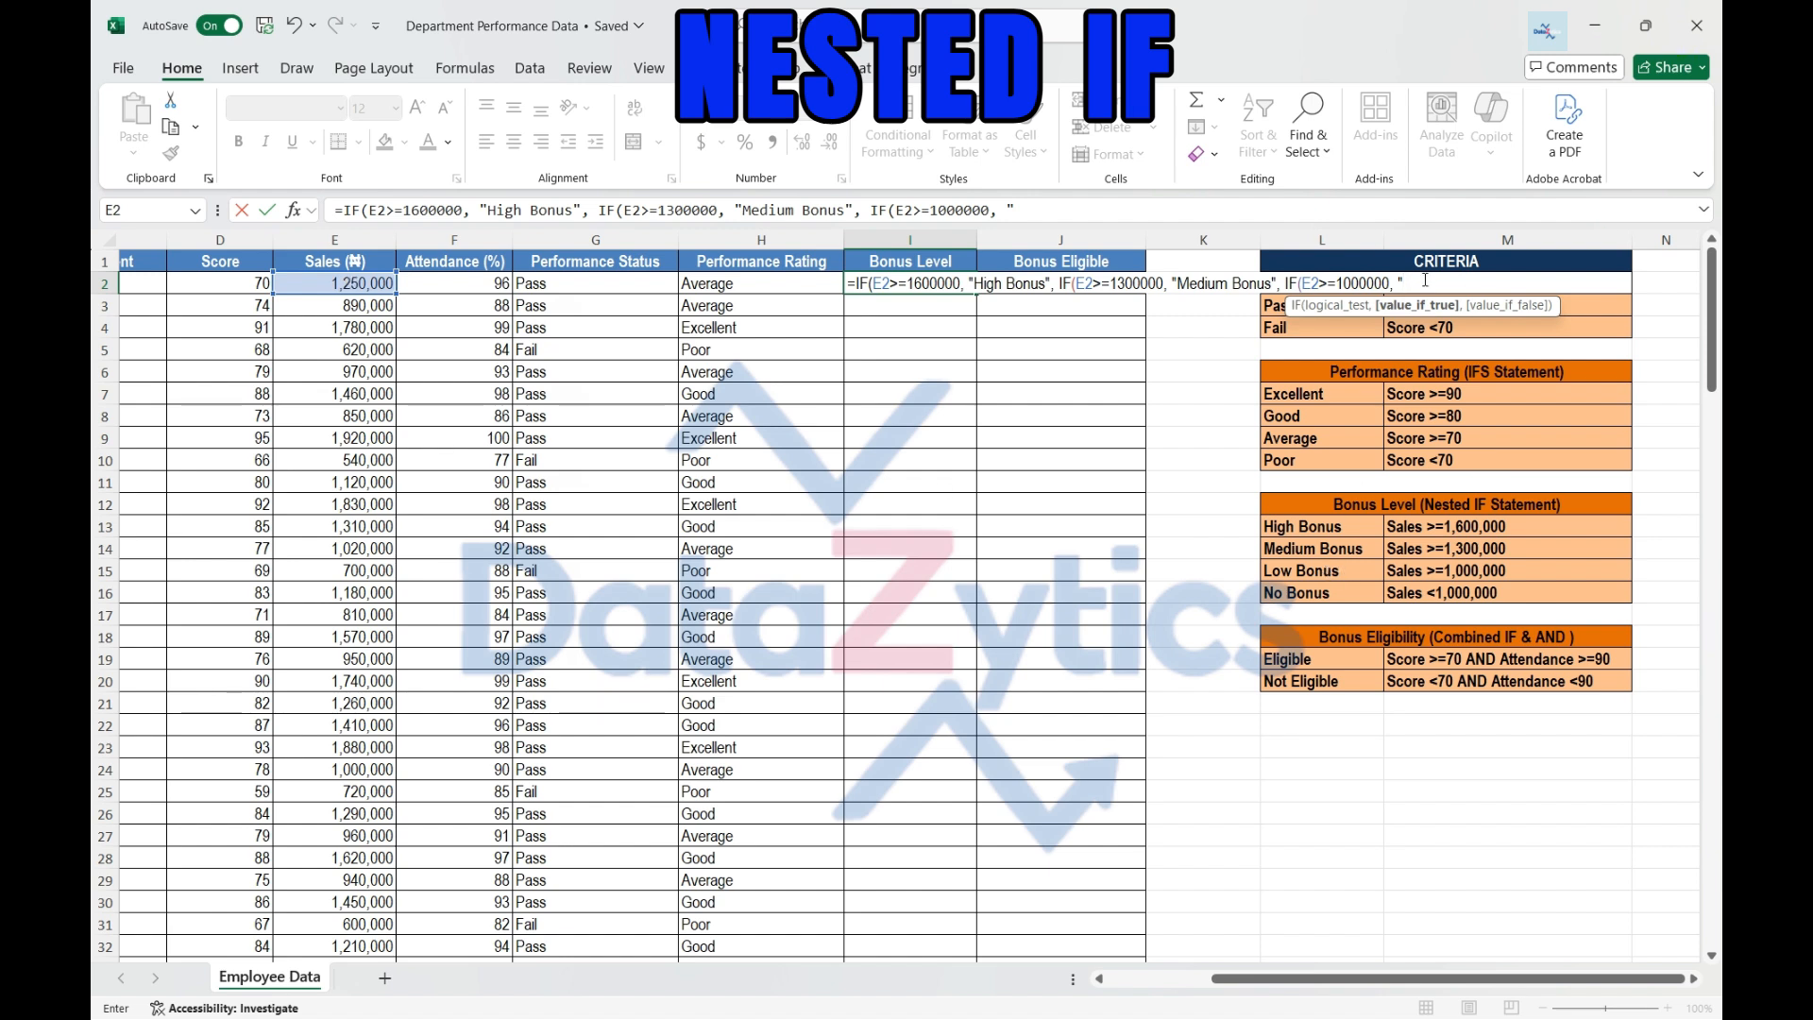
pyautogui.write('Low Bonus",')
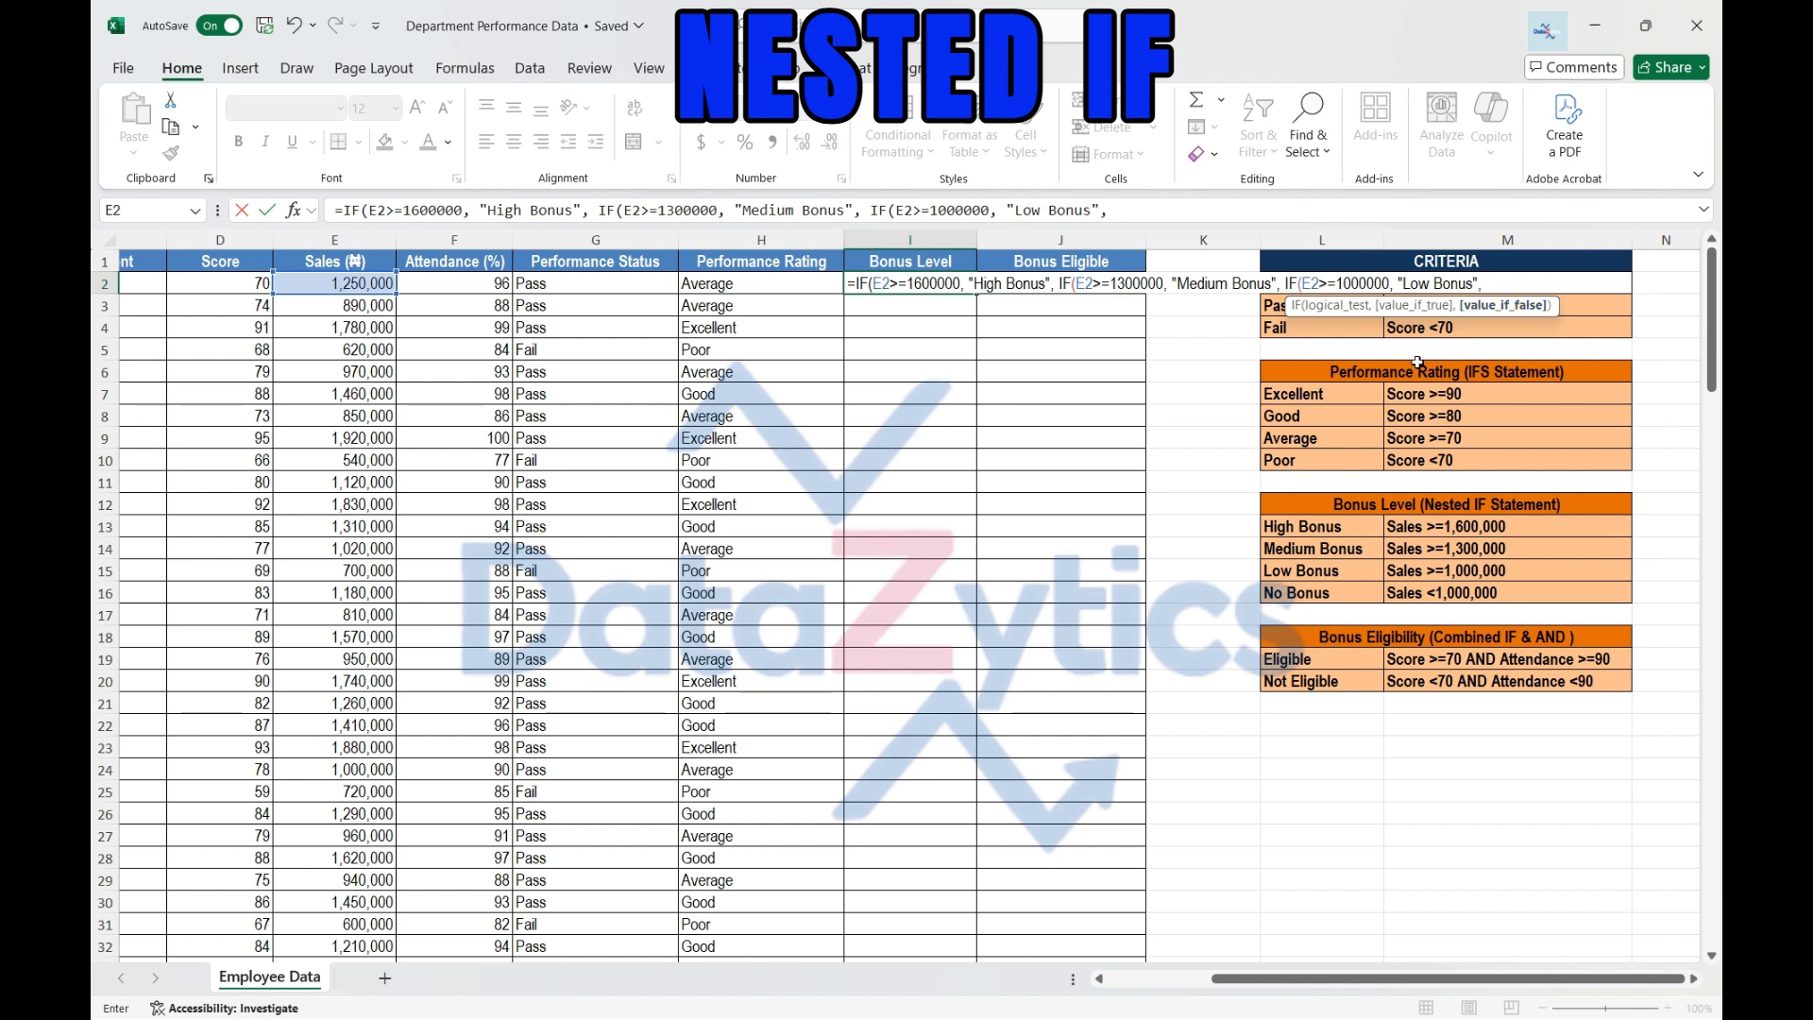
# Finish the nested IF in I2 with "No Bonus" as the final false value, and fill it down the Bonus Level column
pyautogui.write('"No Bonus')
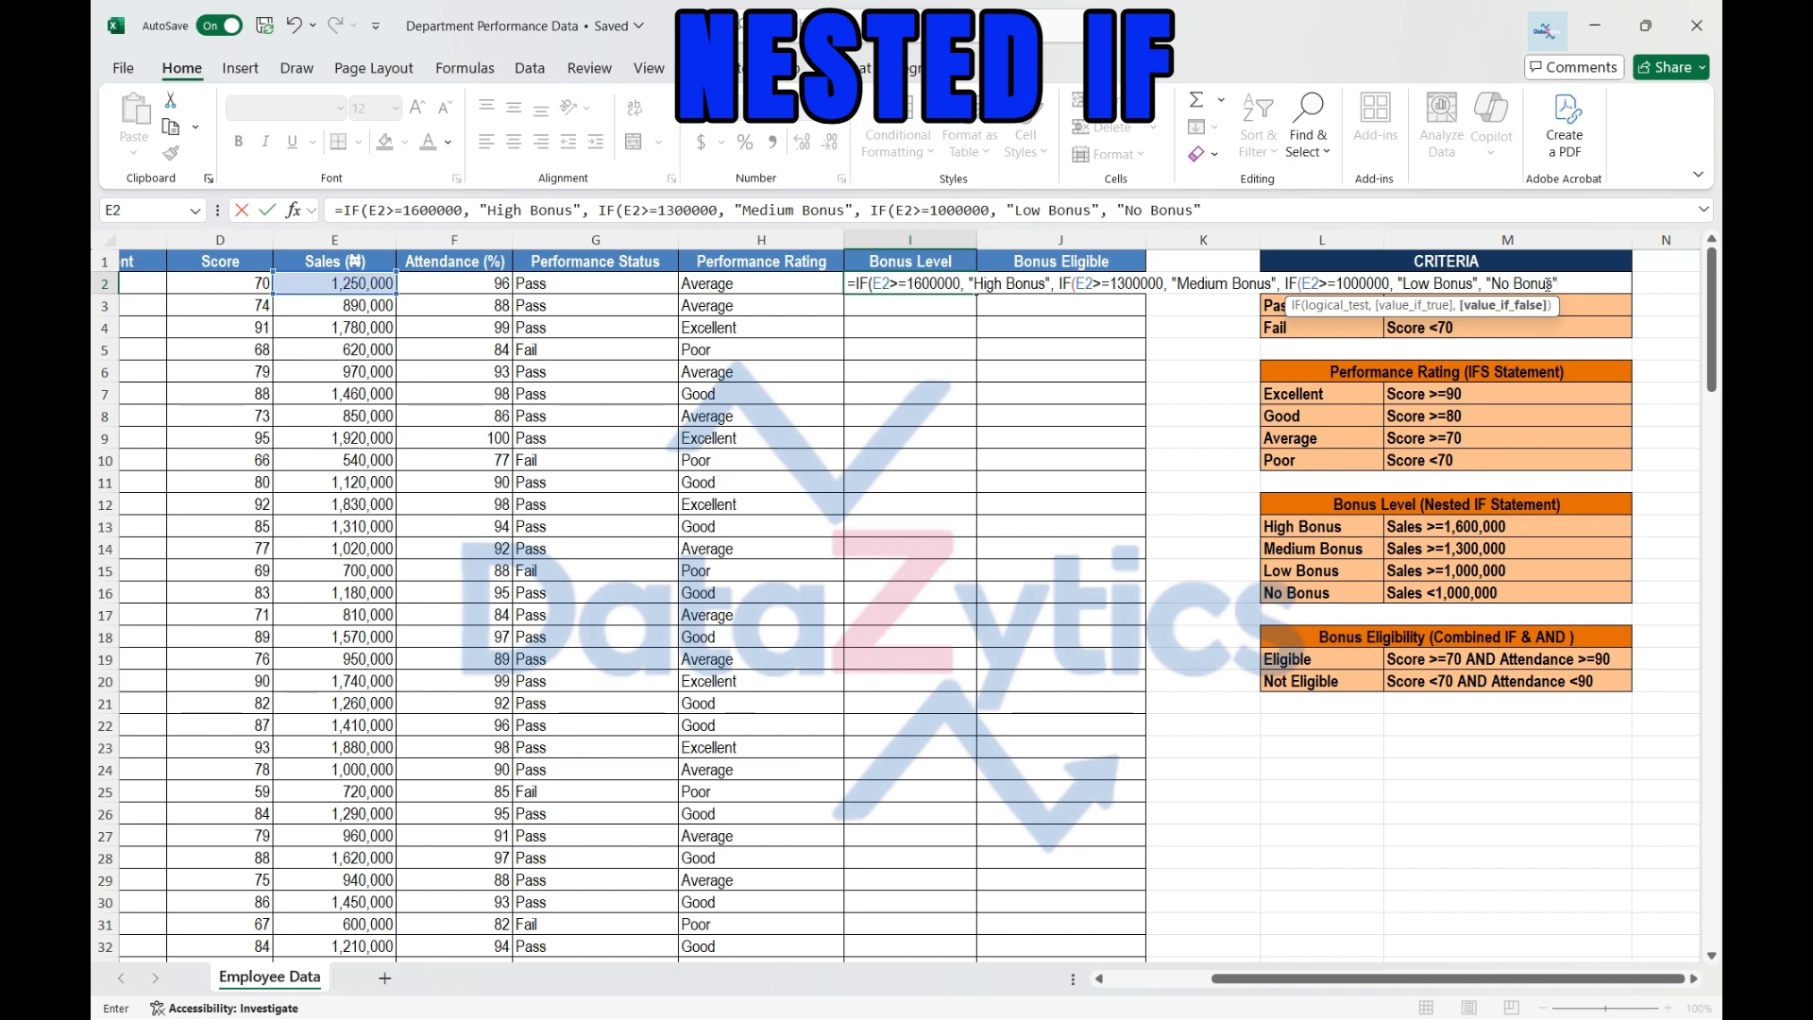
pyautogui.write('")')
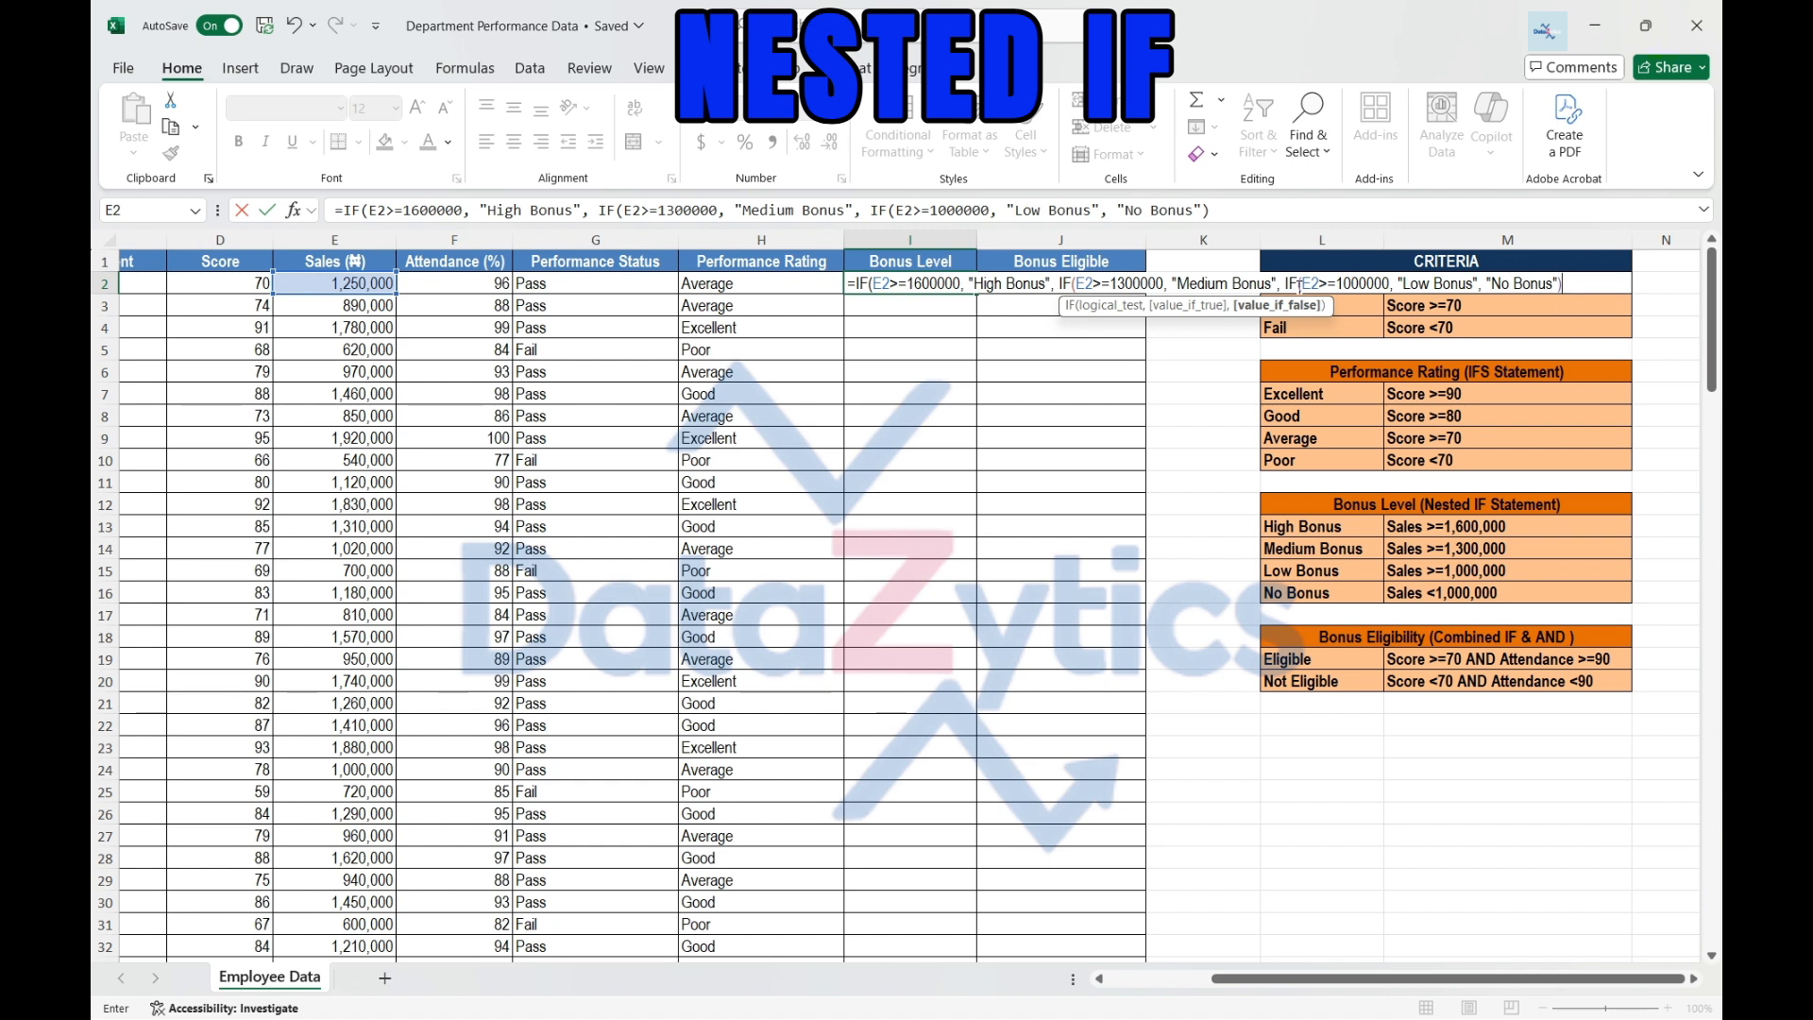
pyautogui.write(')')
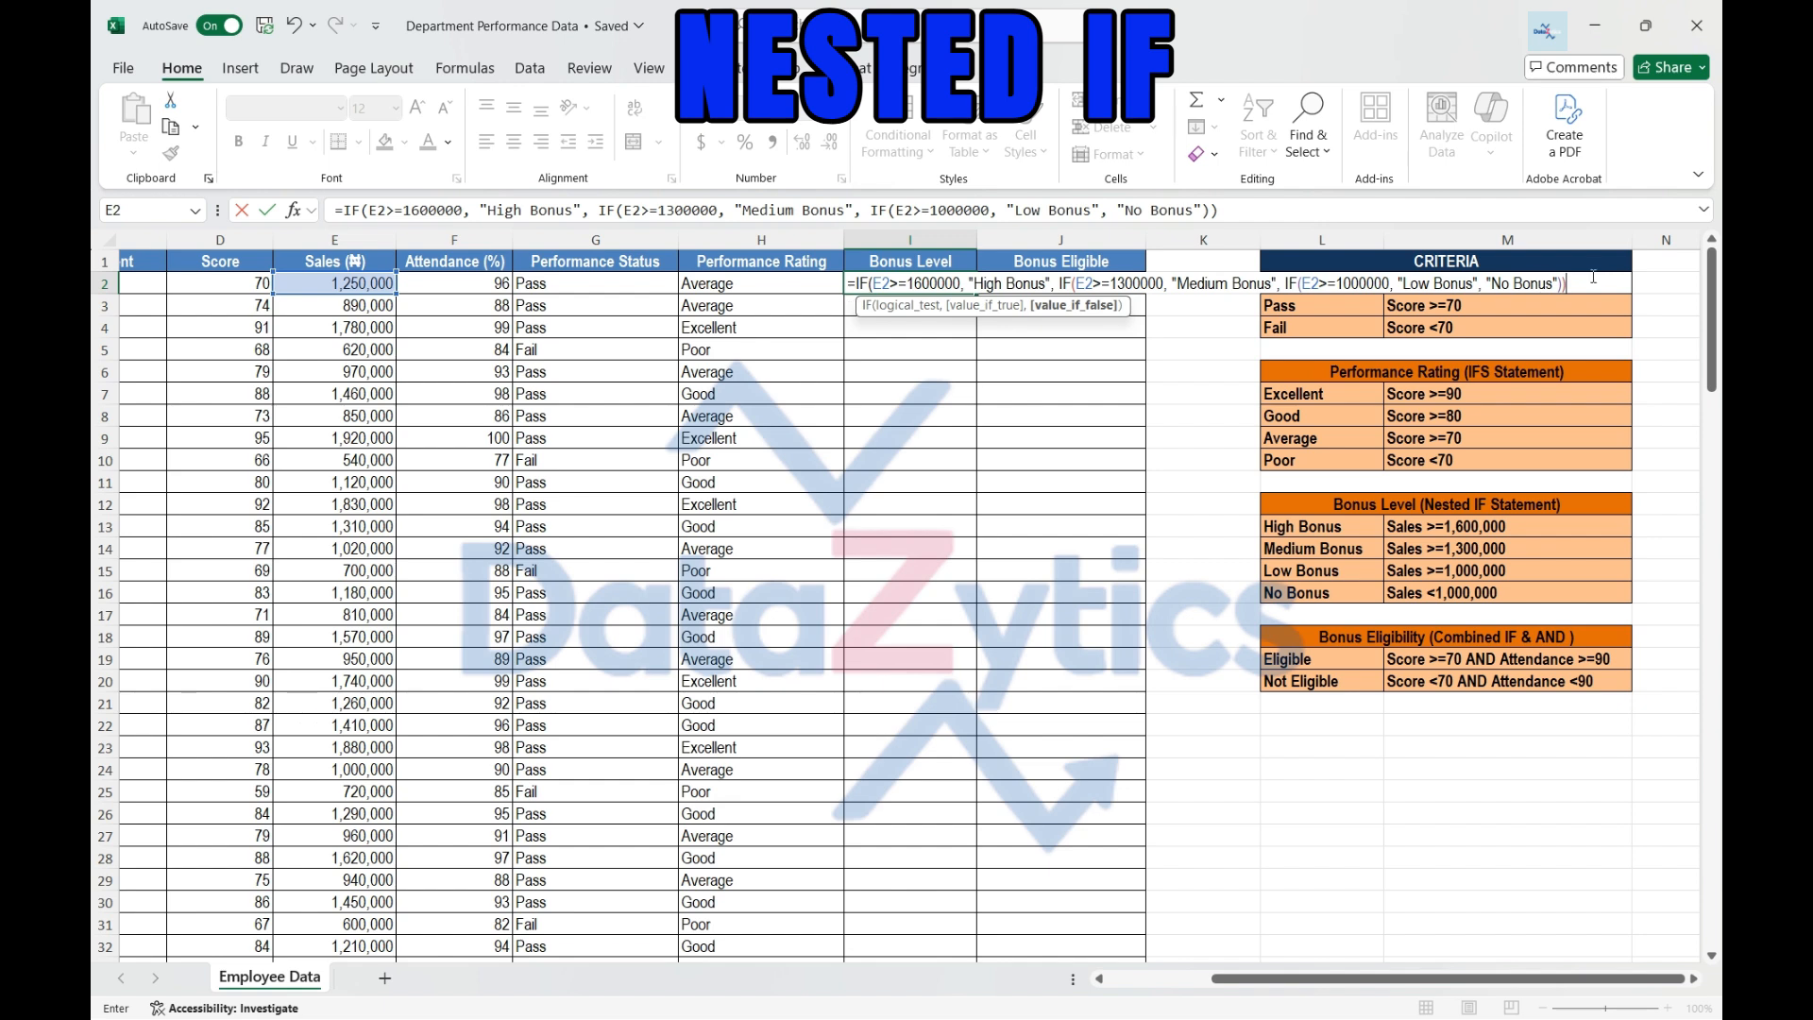
pyautogui.write(')')
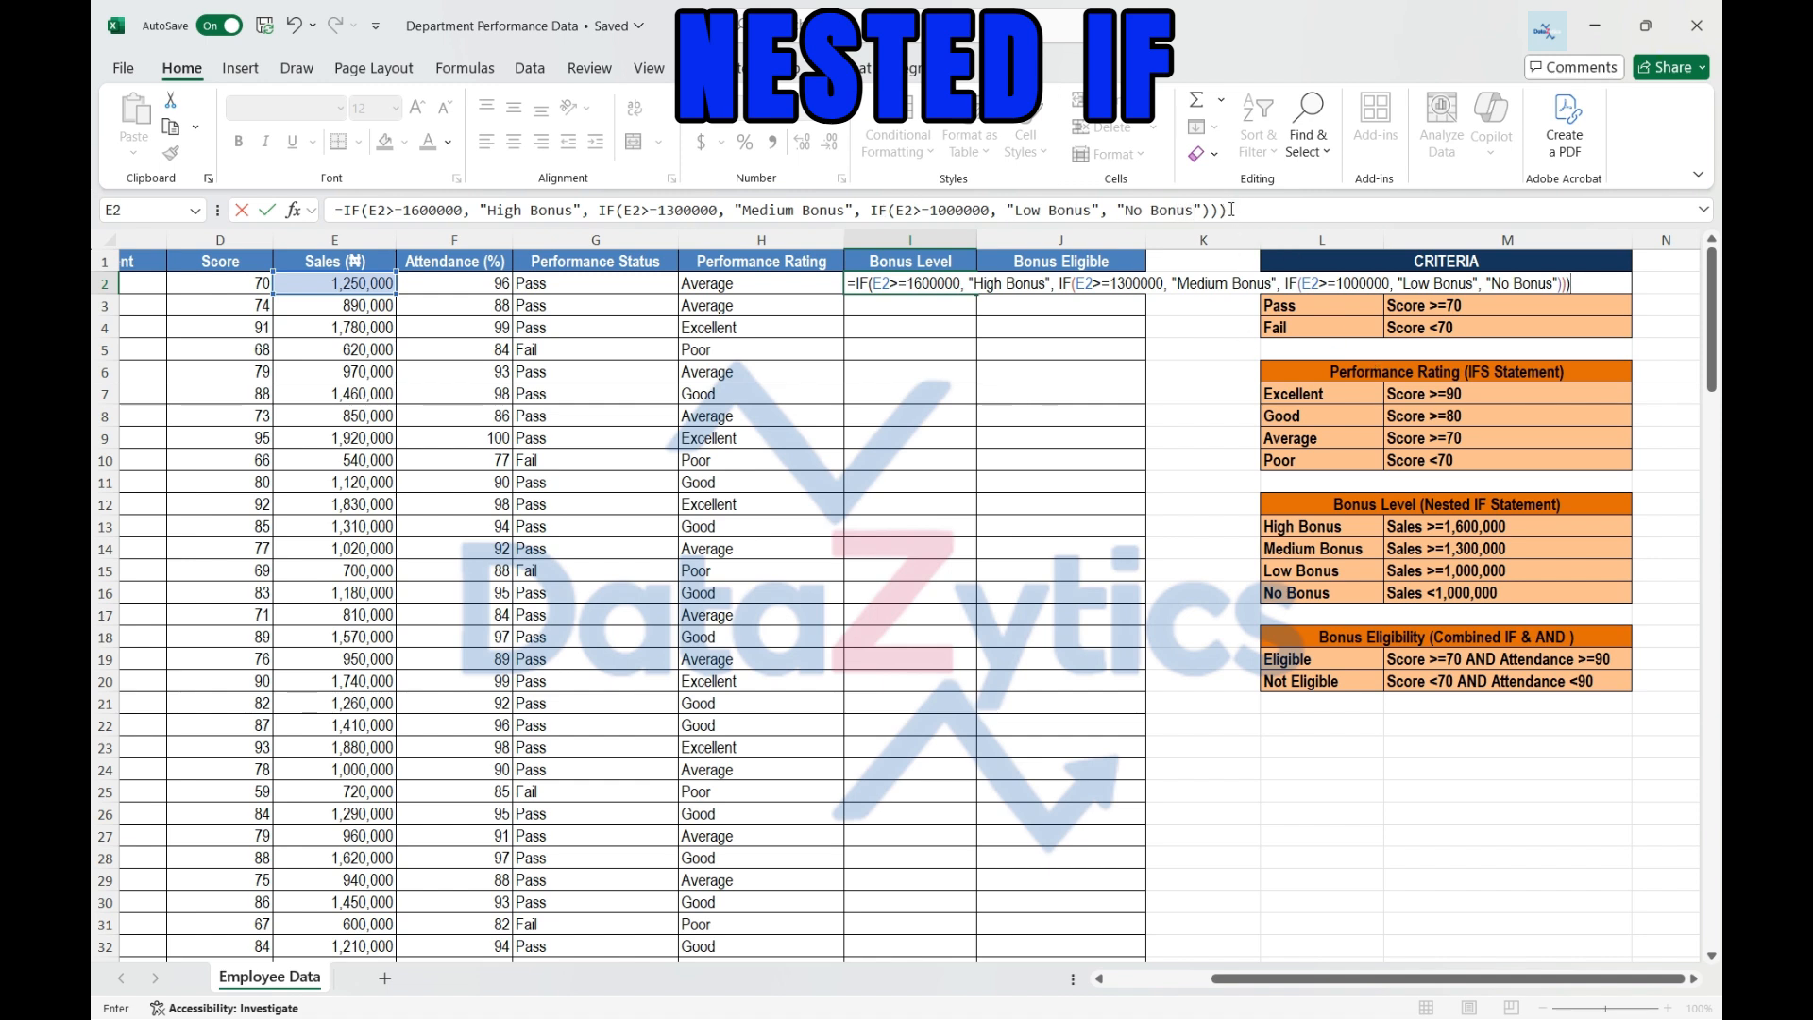
pyautogui.press('Return')
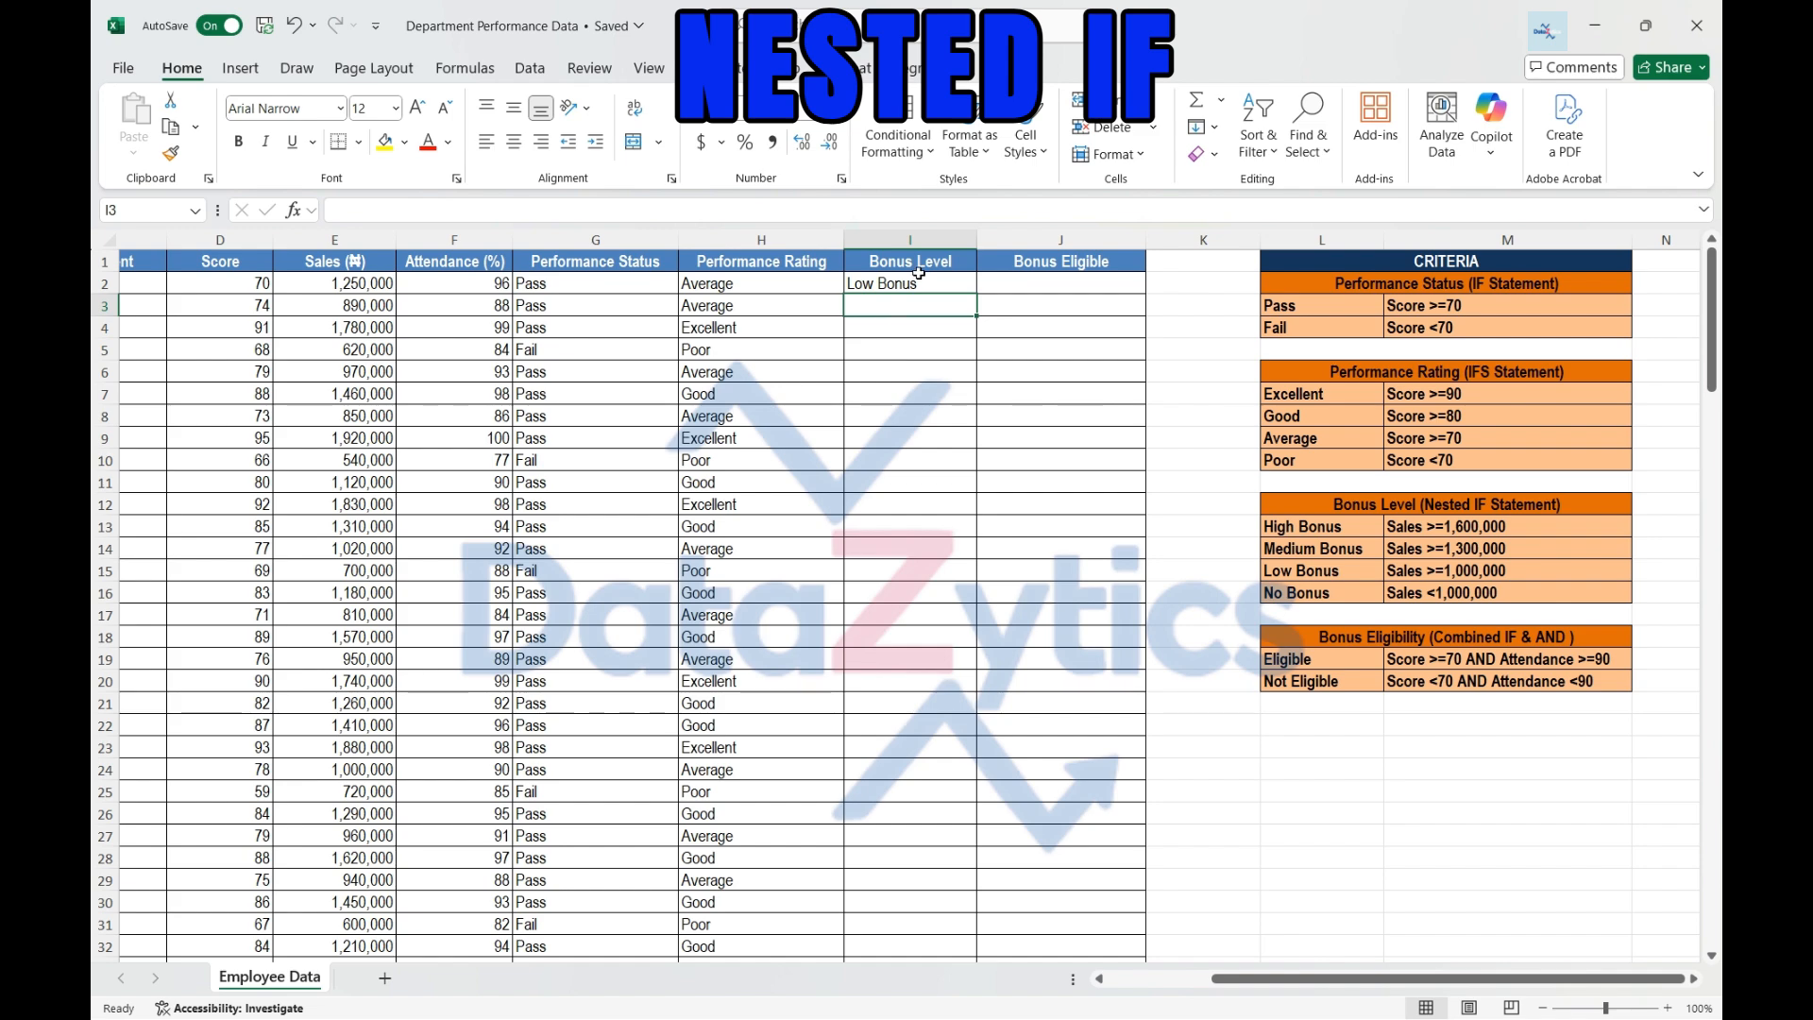
pyautogui.click(921, 282)
pyautogui.doubleClick(977, 293)
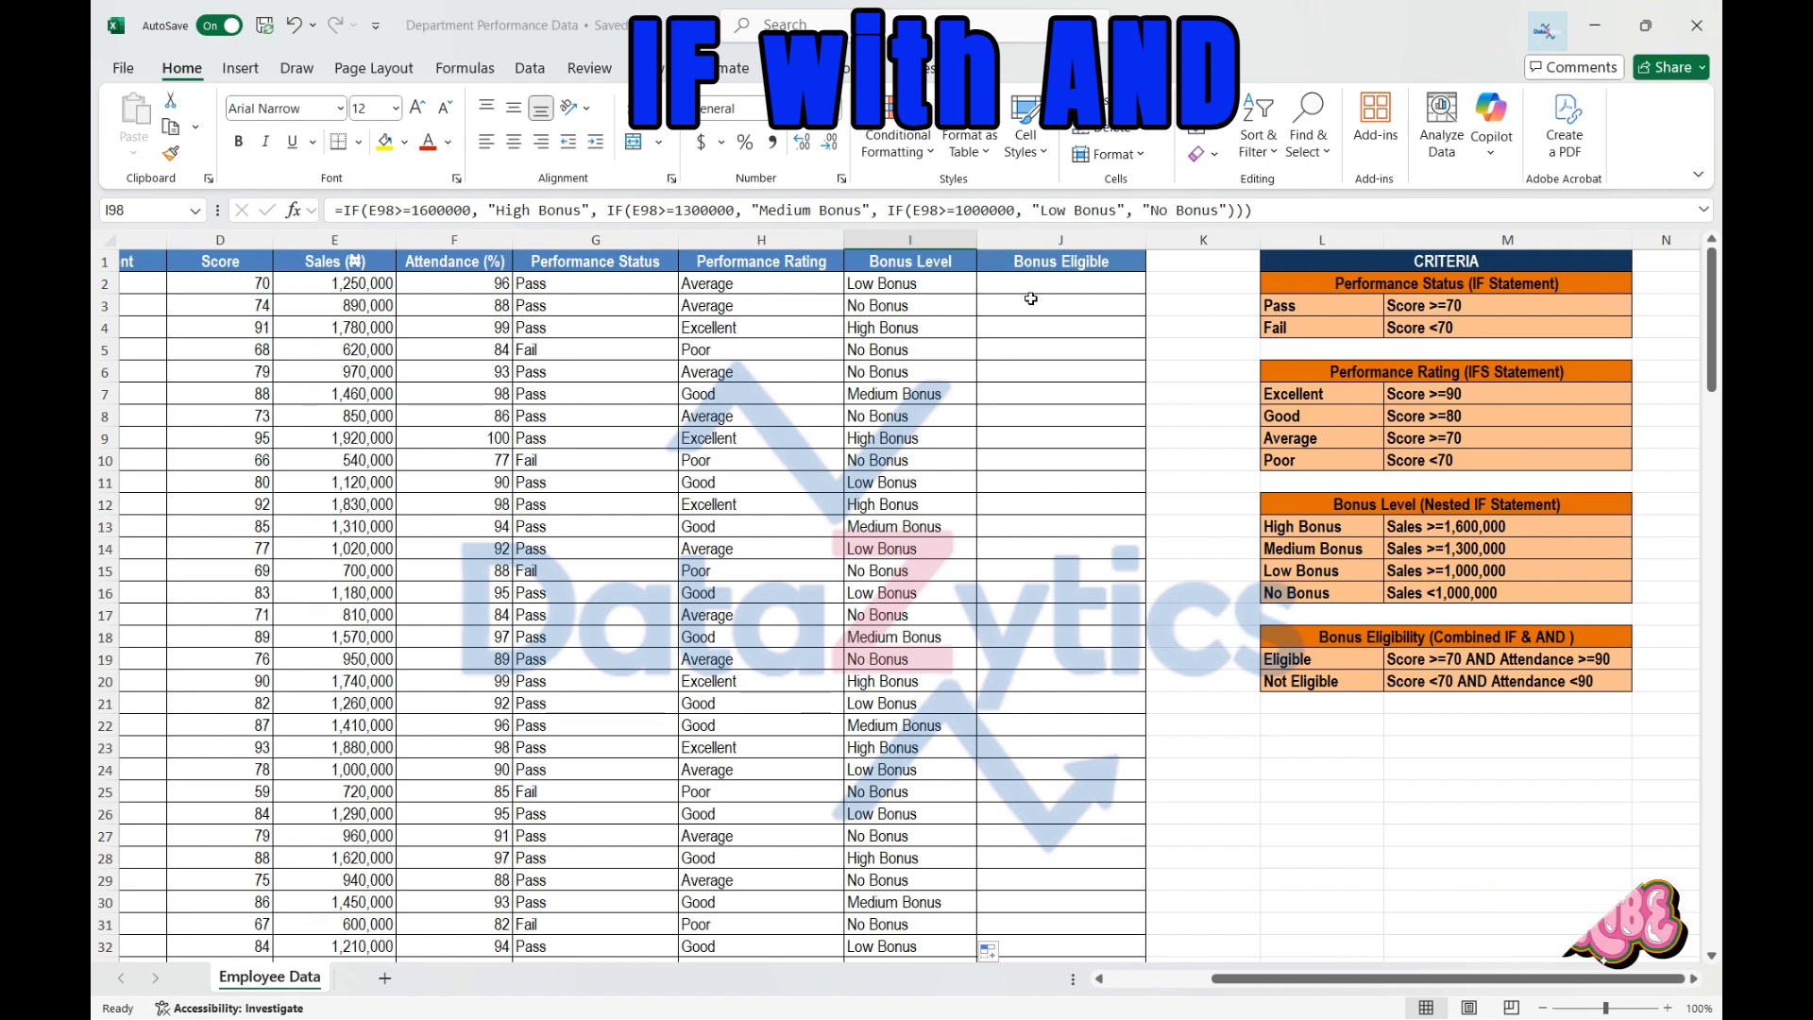
# Check the Bonus Eligibility criteria, and start an IF formula with a nested AND function in J2
pyautogui.click(1025, 285)
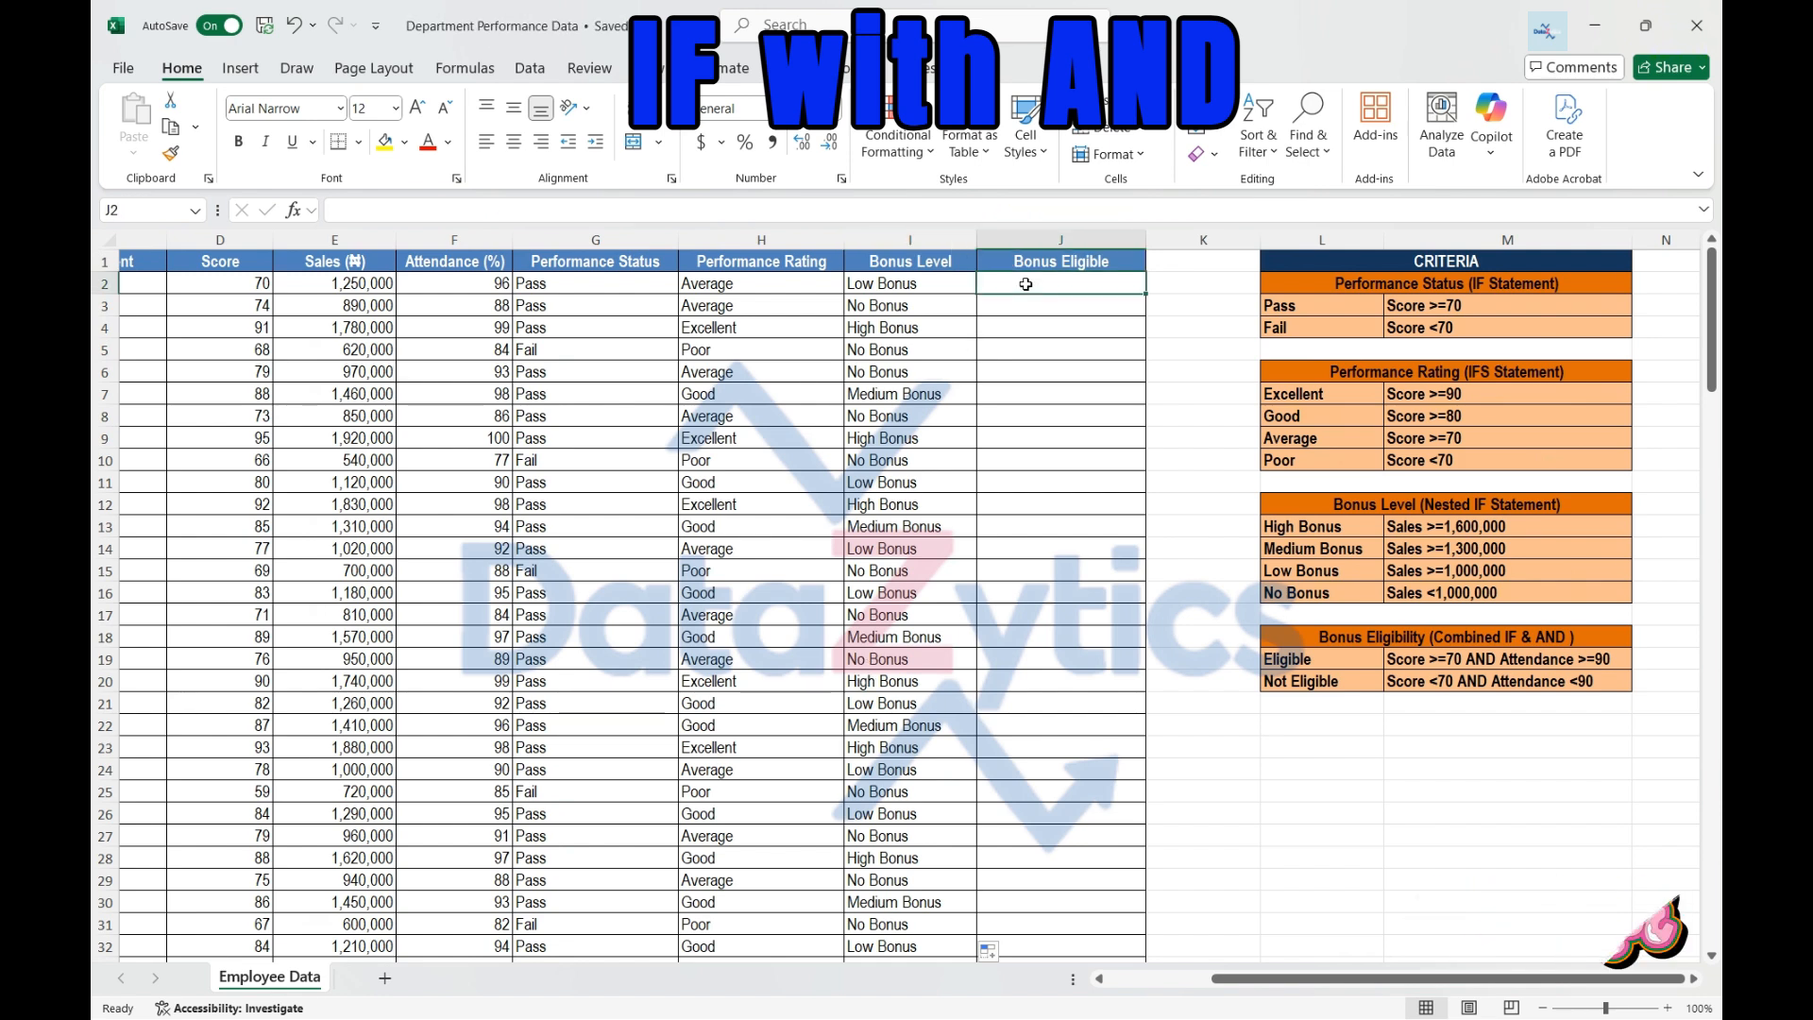
pyautogui.click(1344, 643)
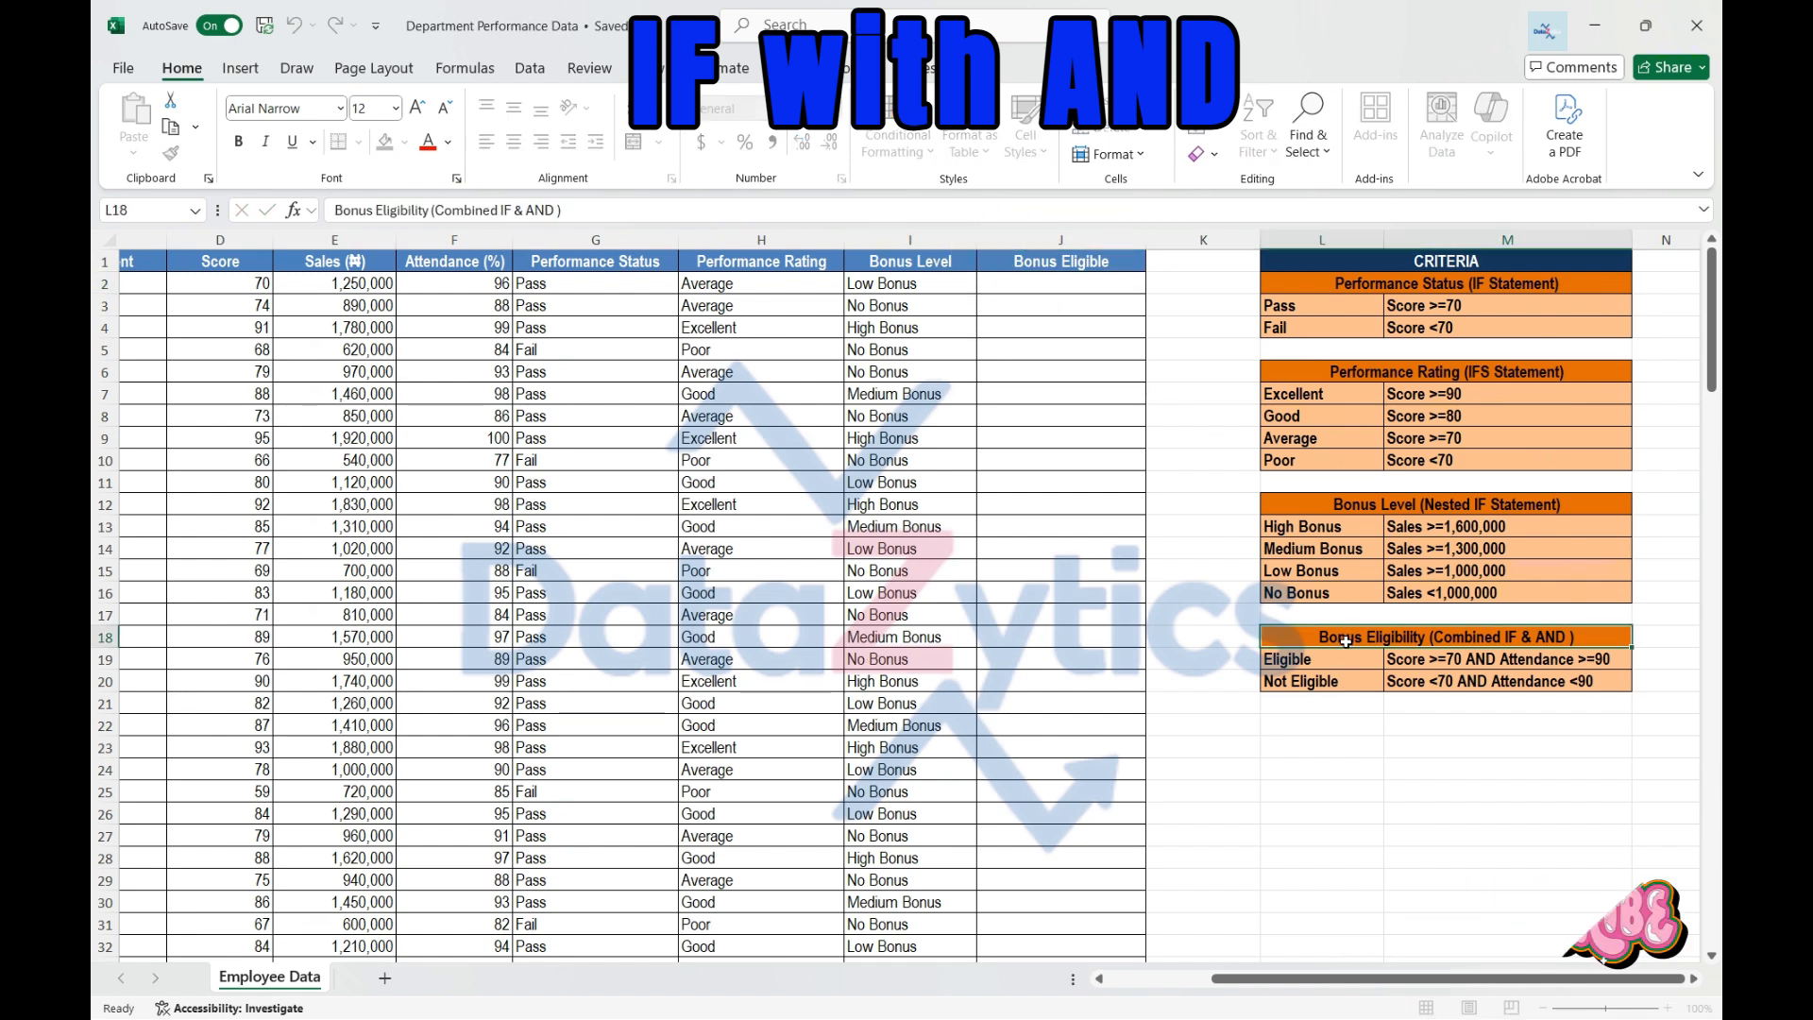
pyautogui.hotkey('ctrl', 'Up')
pyautogui.hotkey('ctrl', 'Up')
pyautogui.click(1436, 650)
pyautogui.click(1454, 665)
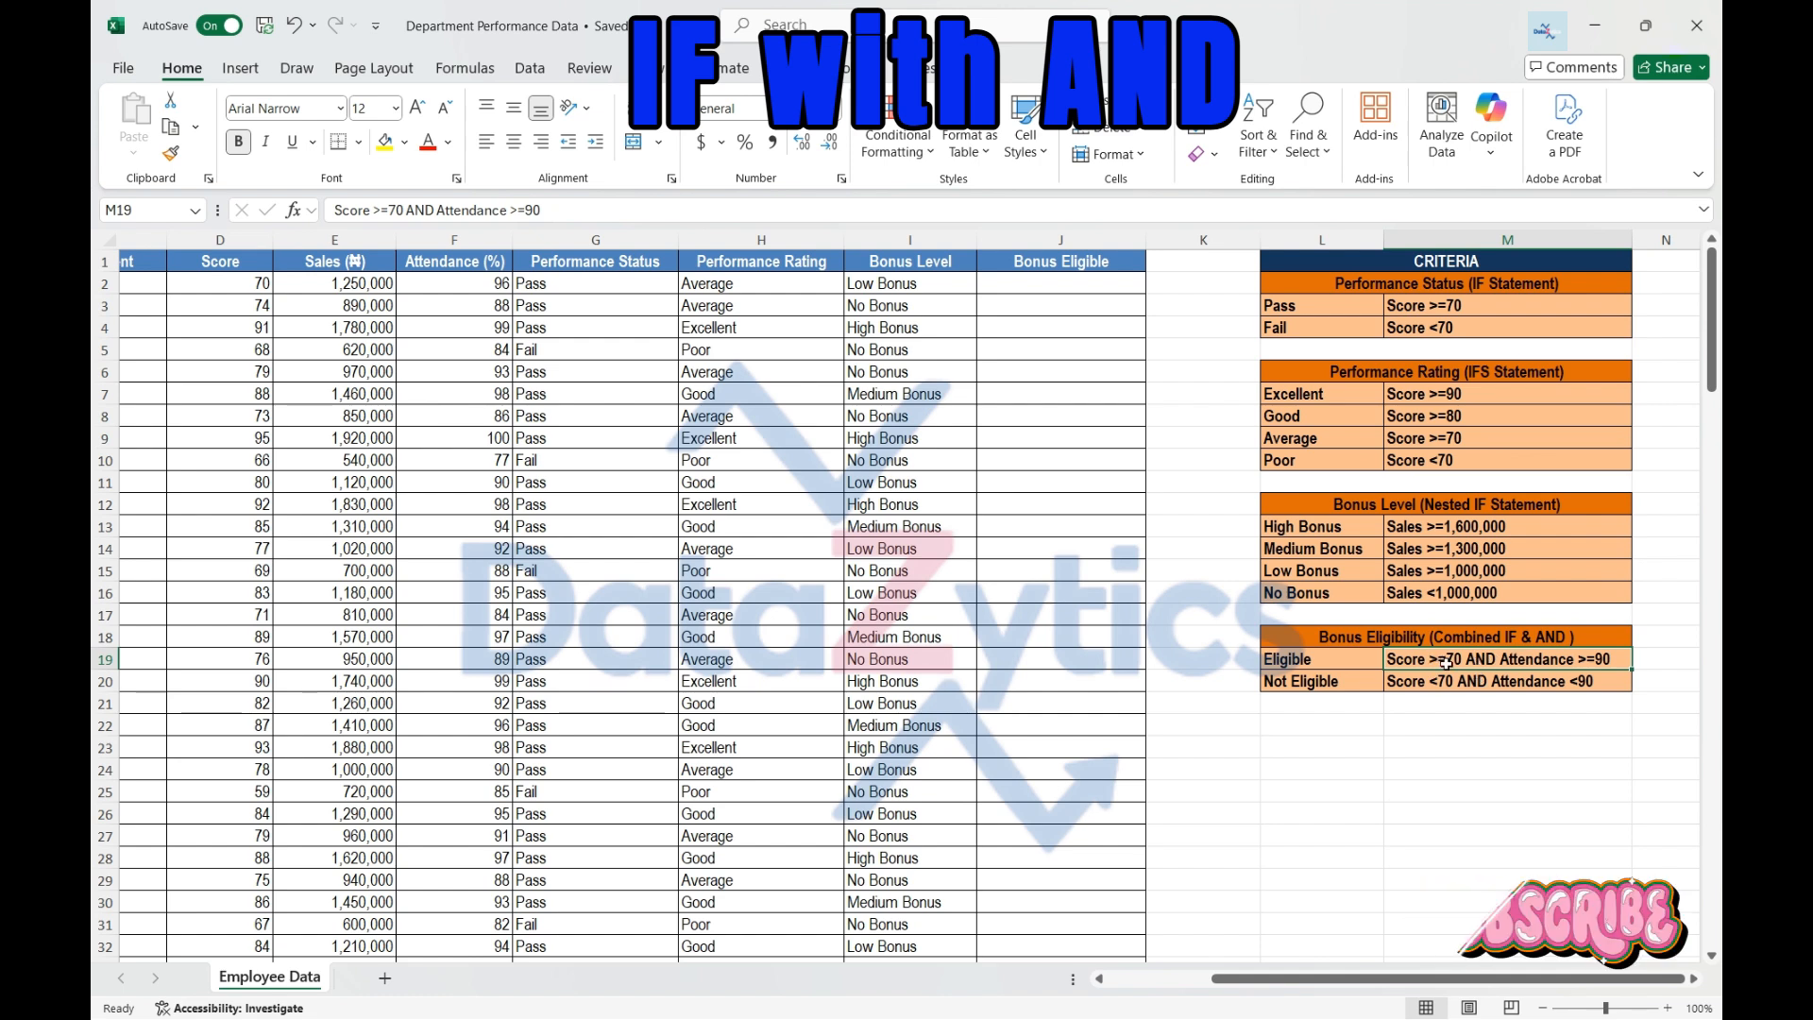
pyautogui.doubleClick(1014, 286)
pyautogui.write('=I')
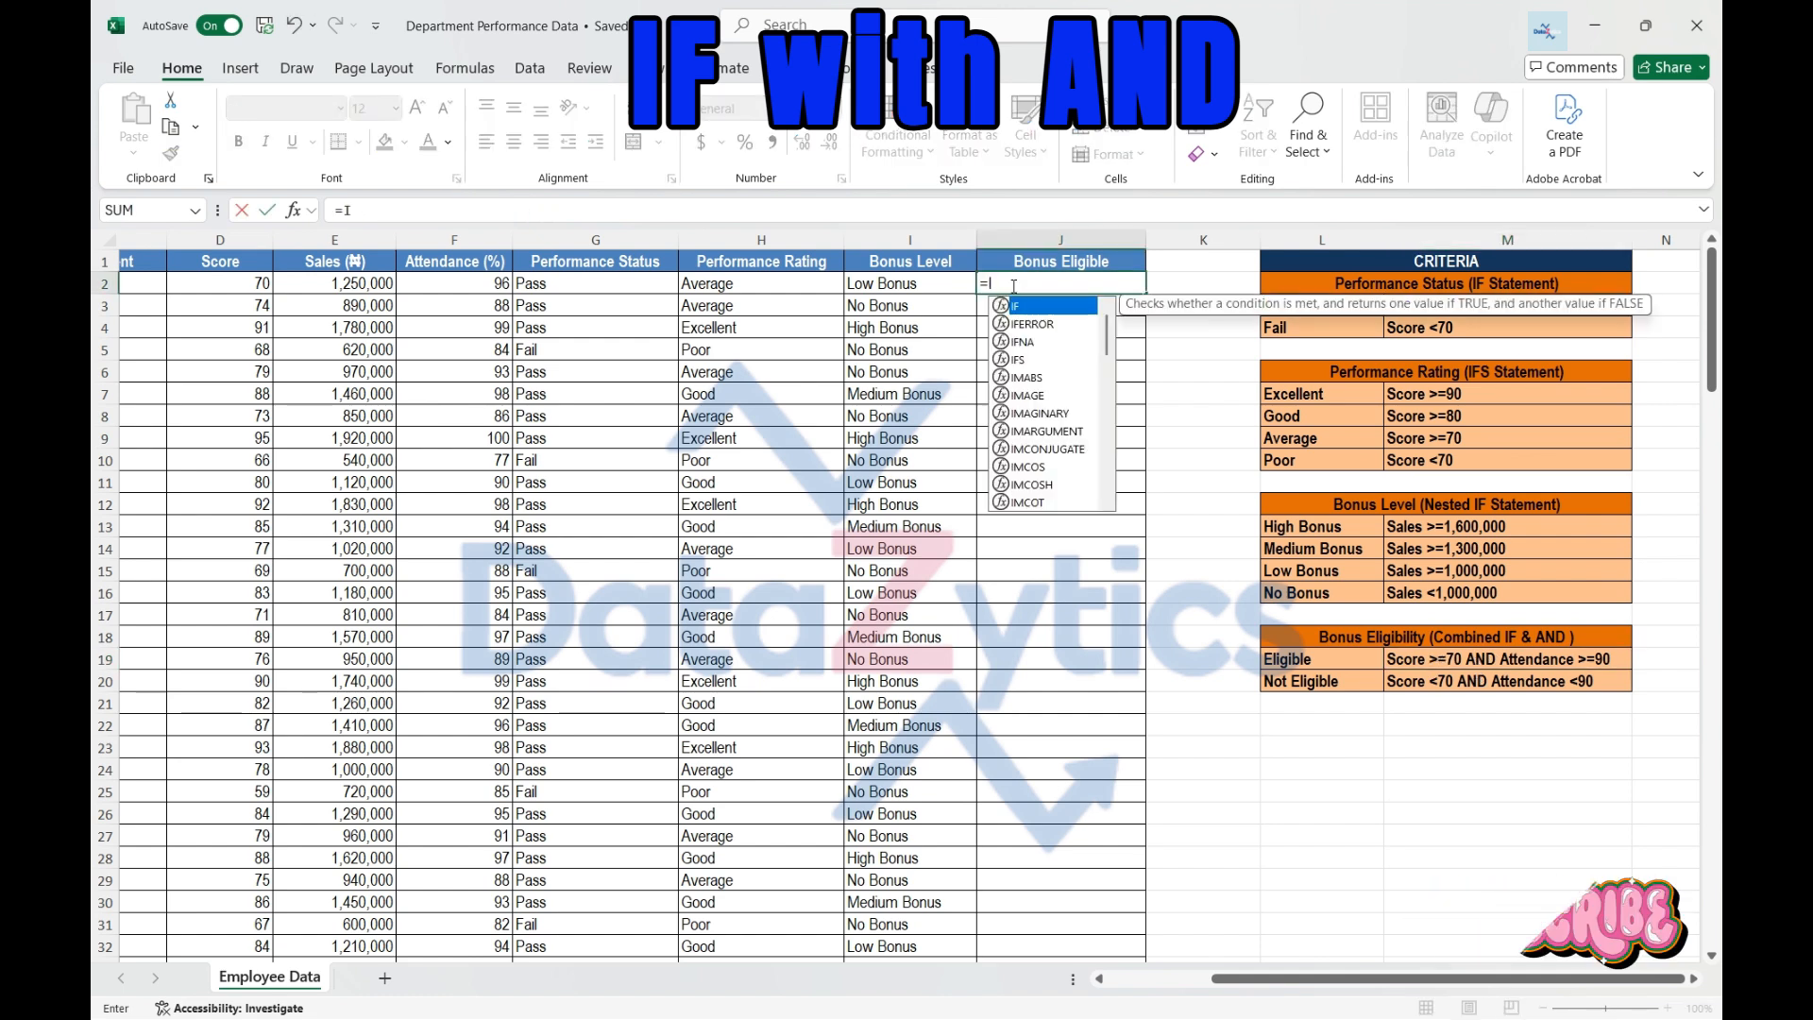
pyautogui.write('F(')
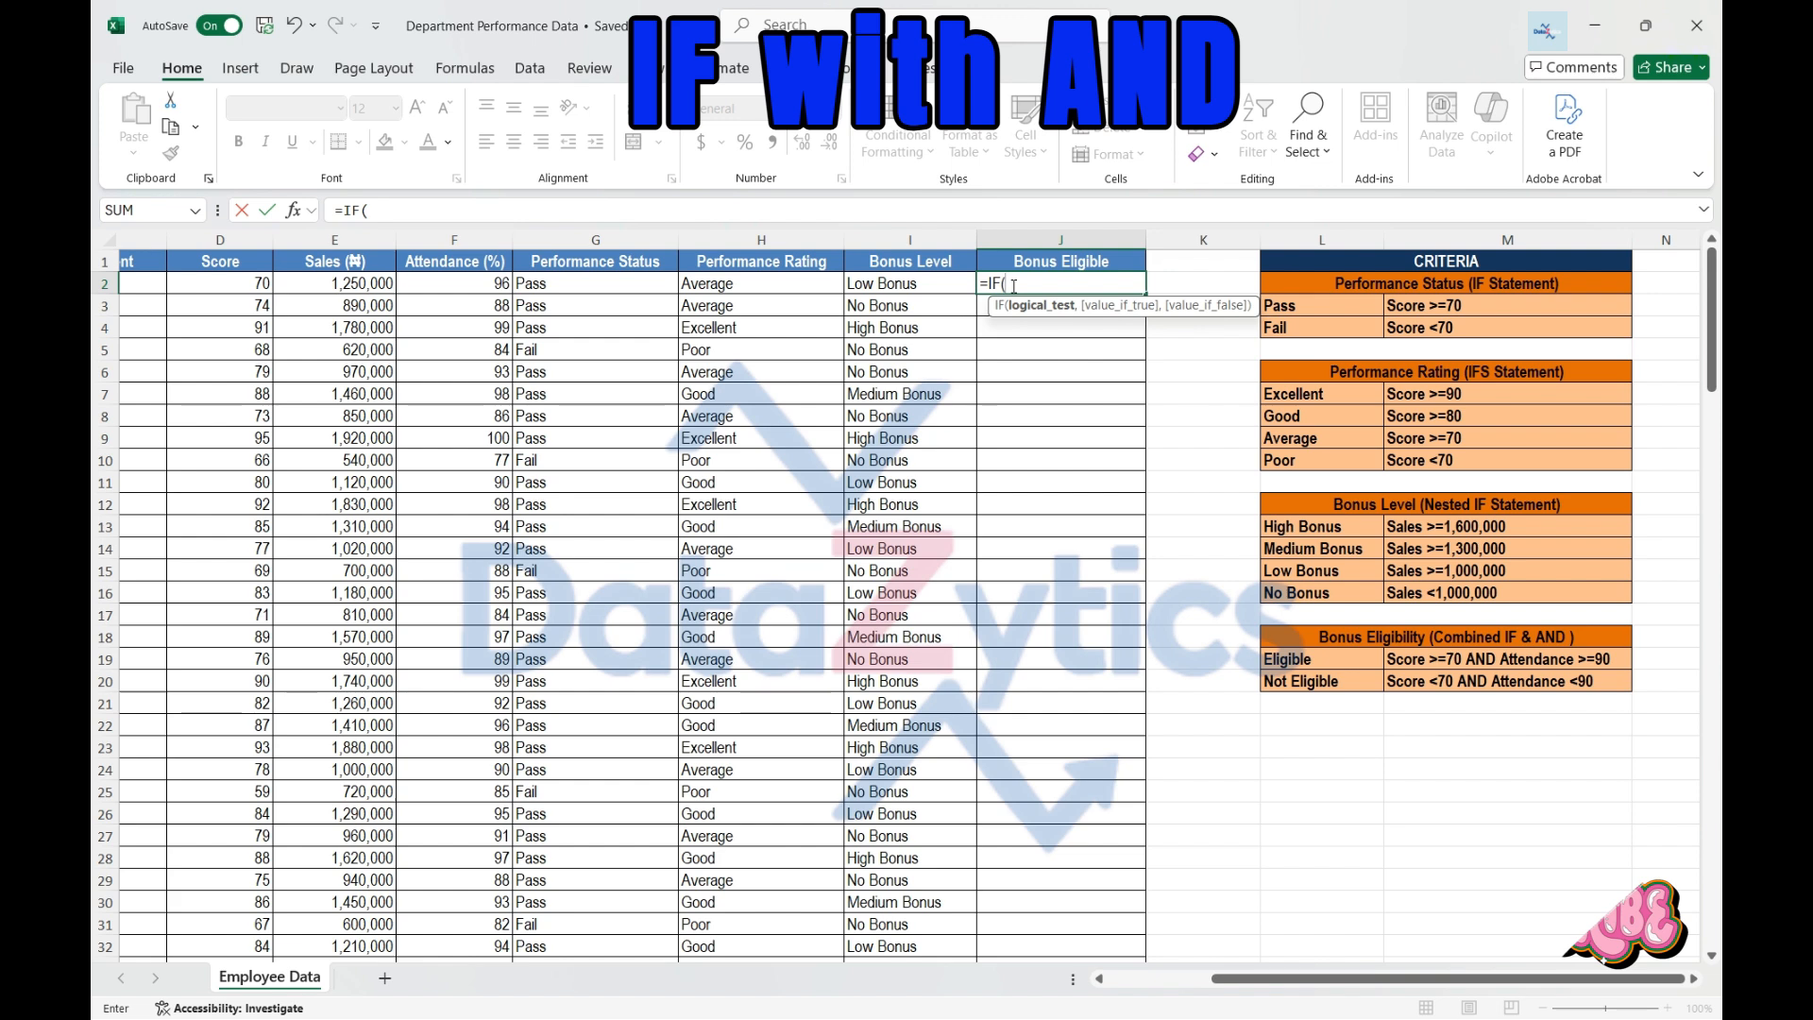
pyautogui.write('AND')
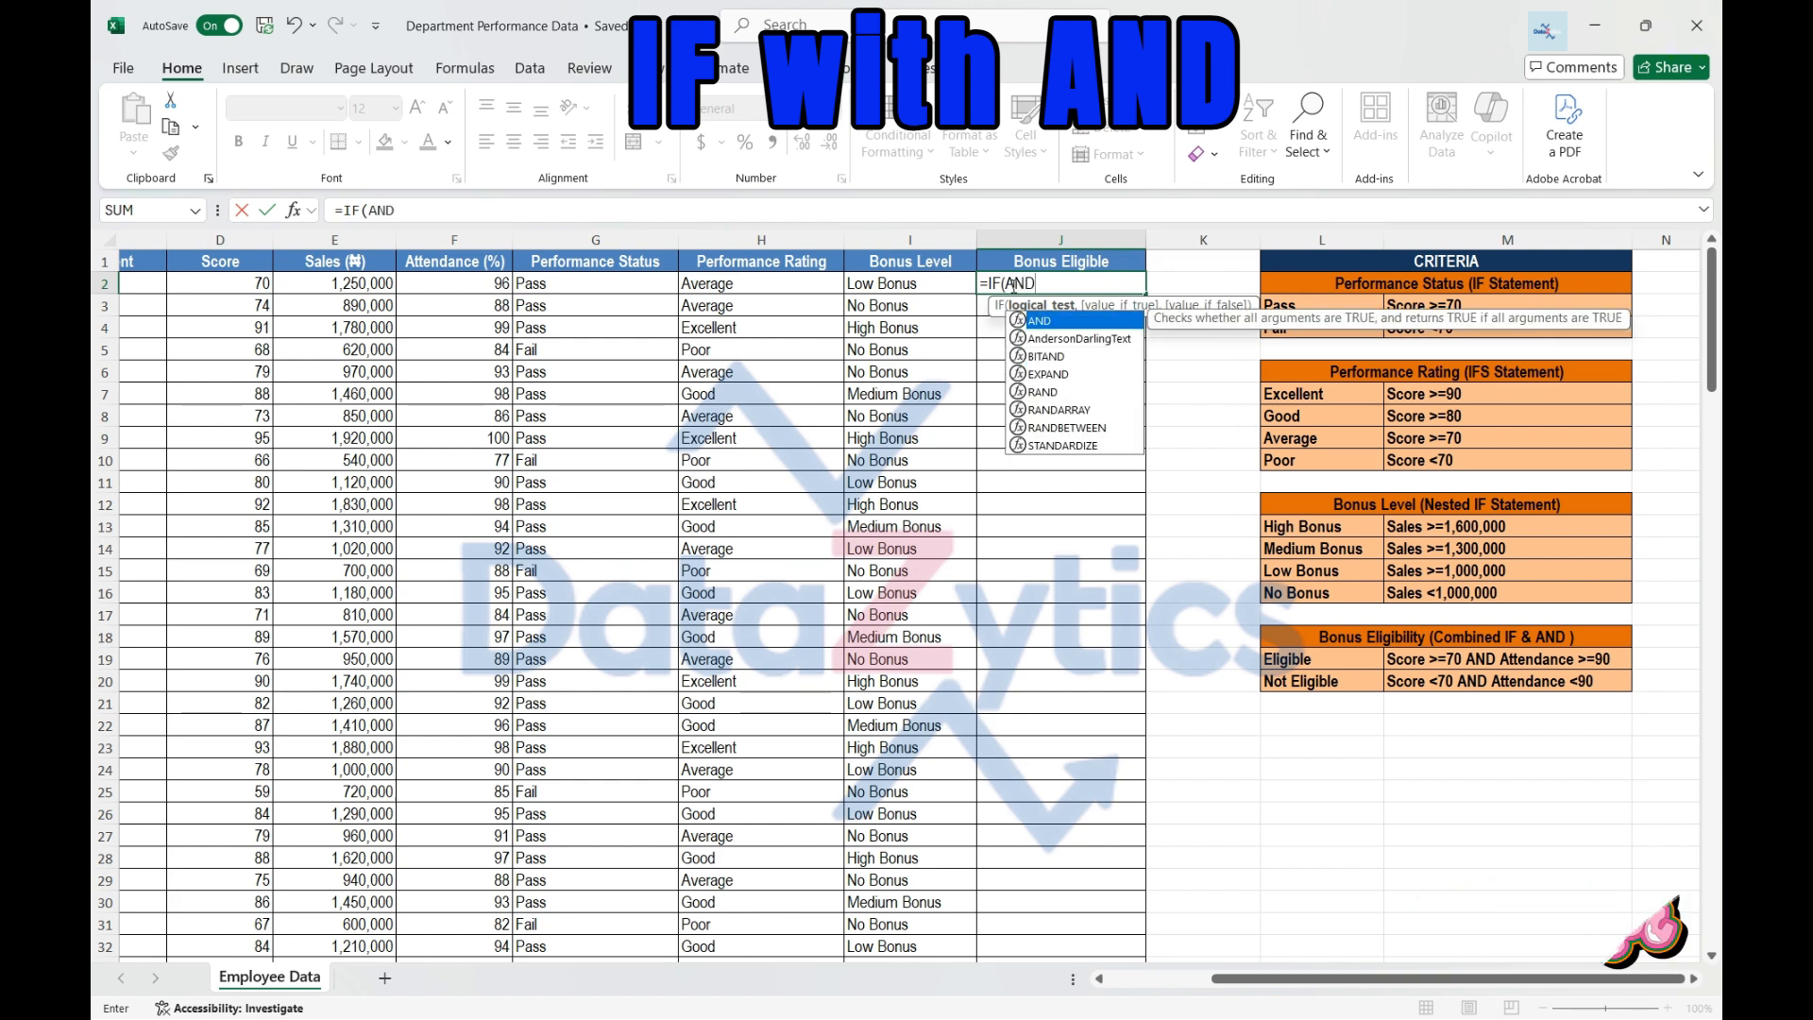
pyautogui.write('(')
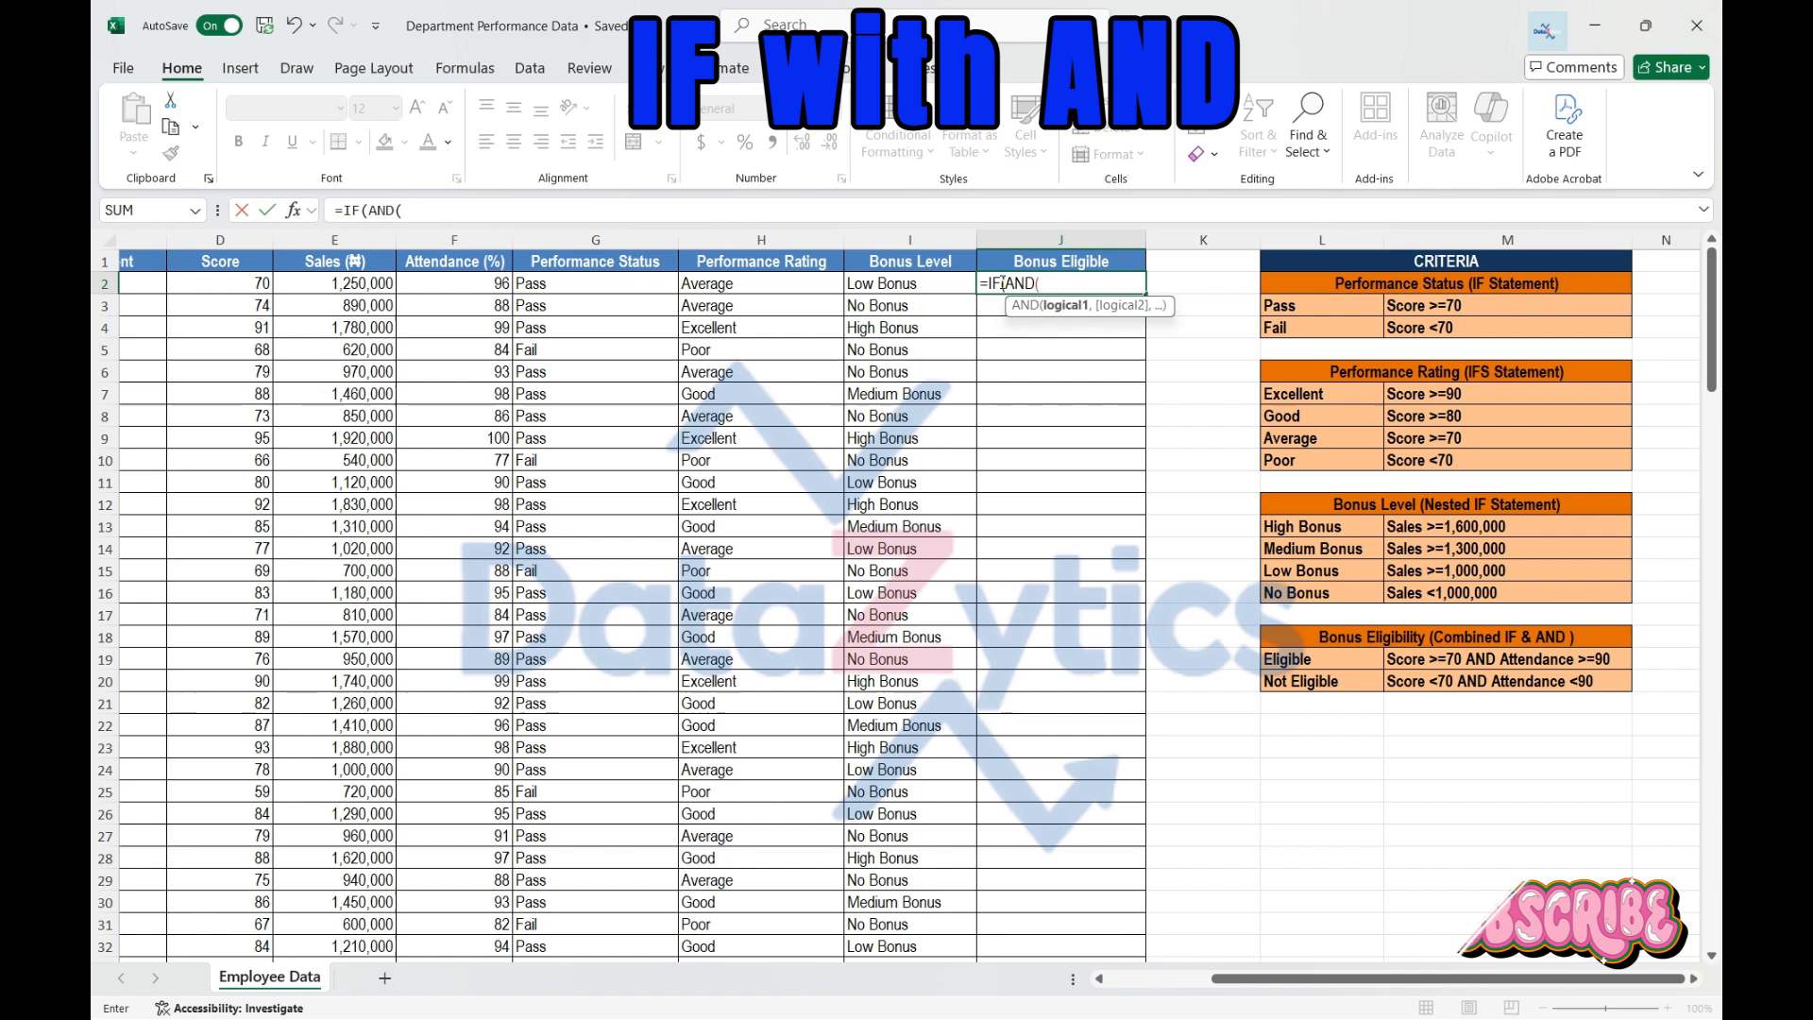
# Set the AND conditions in the J2 formula to D2>=70 and F2>=90
pyautogui.click(212, 282)
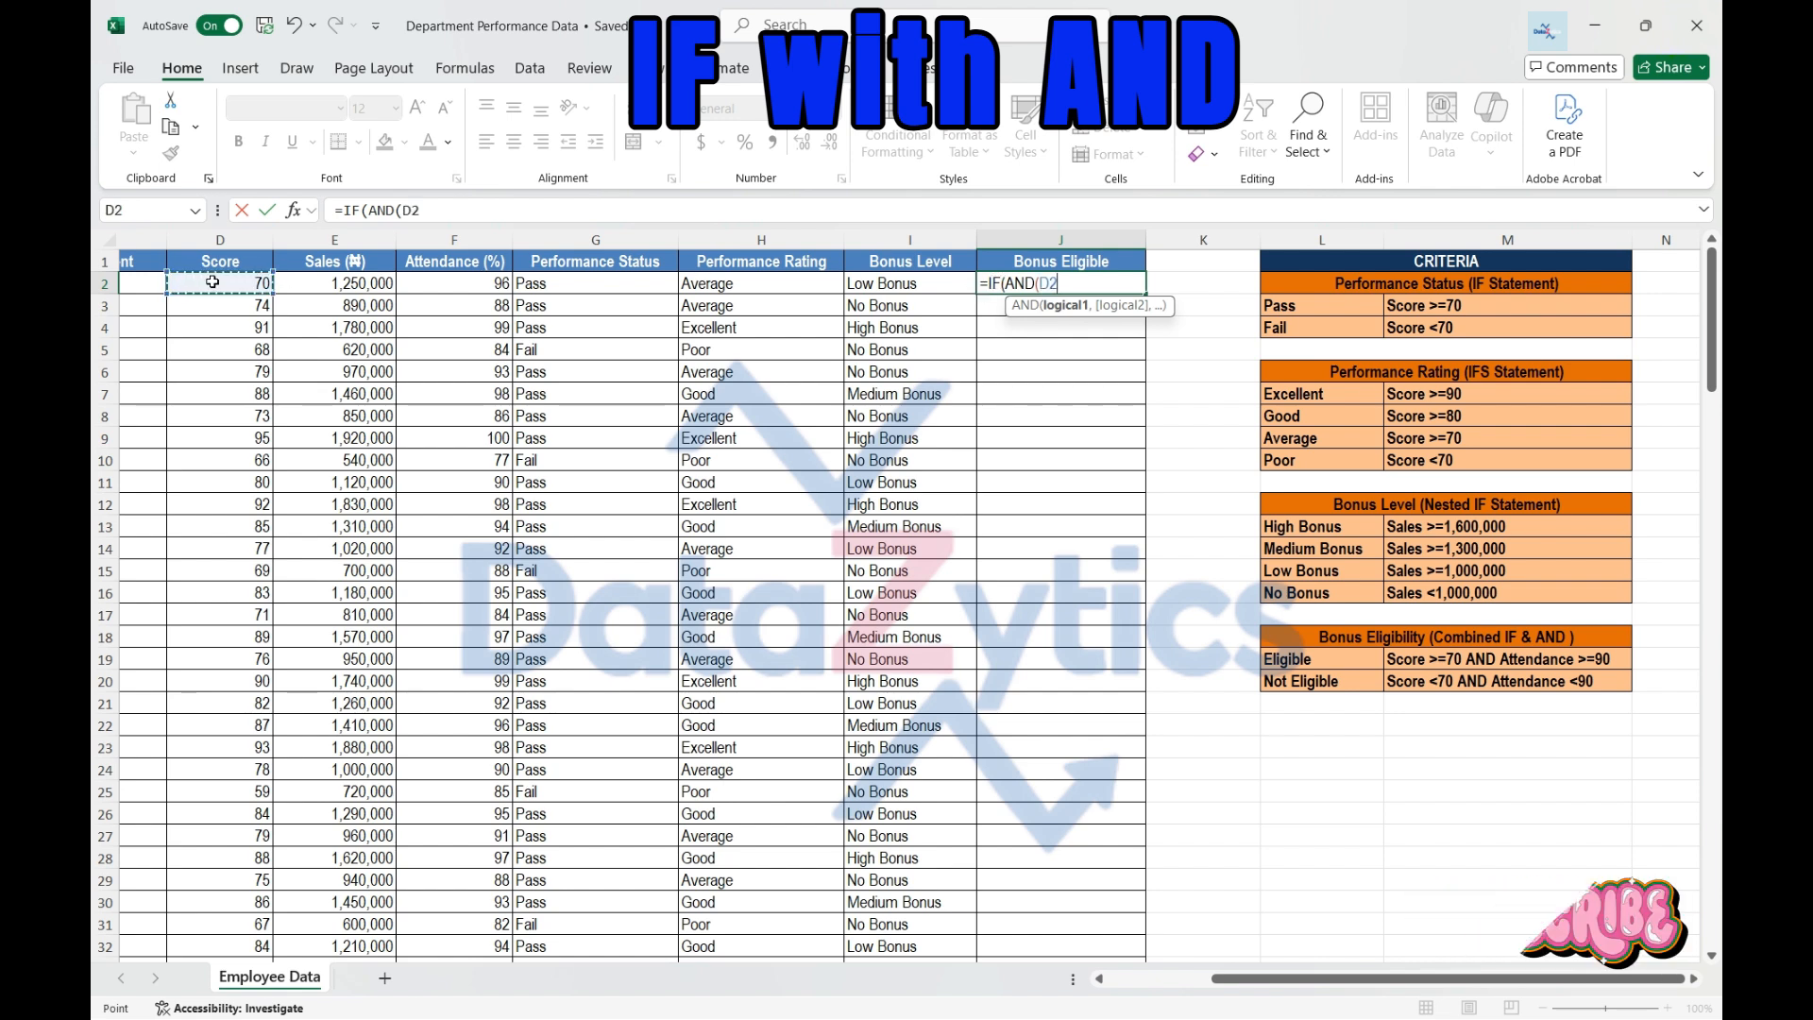
pyautogui.write('>=')
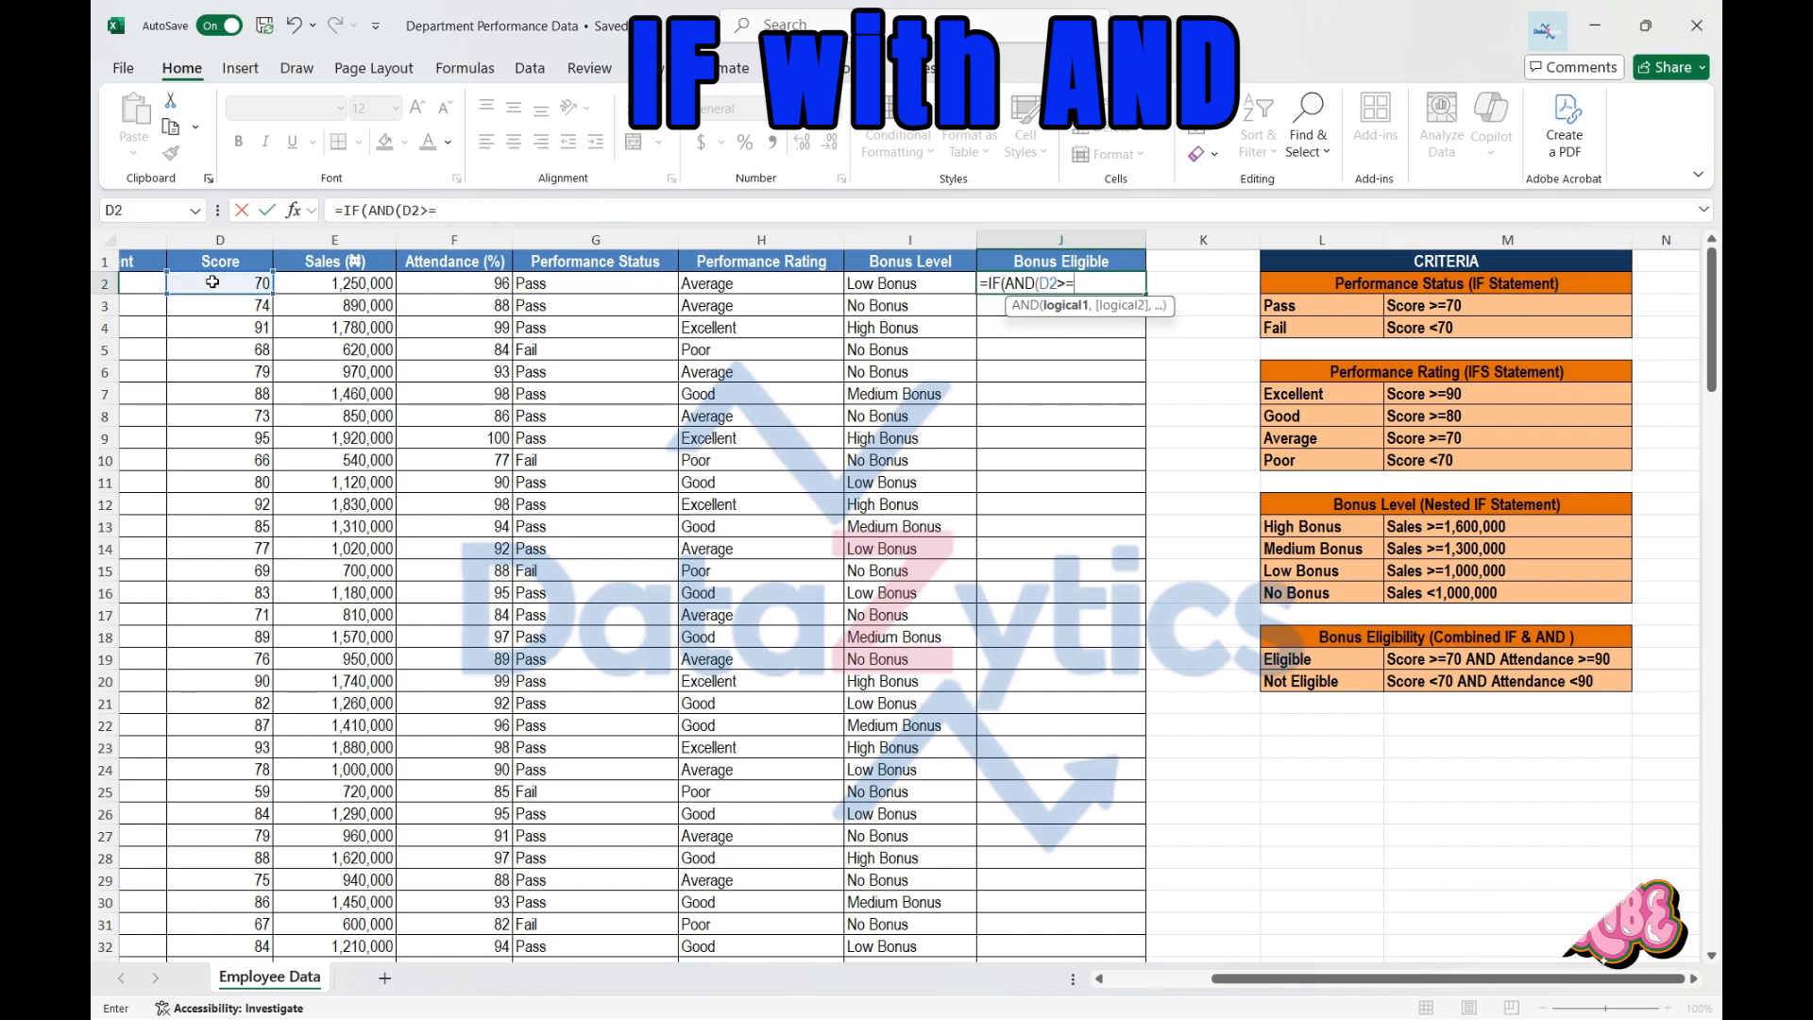
pyautogui.write('70,')
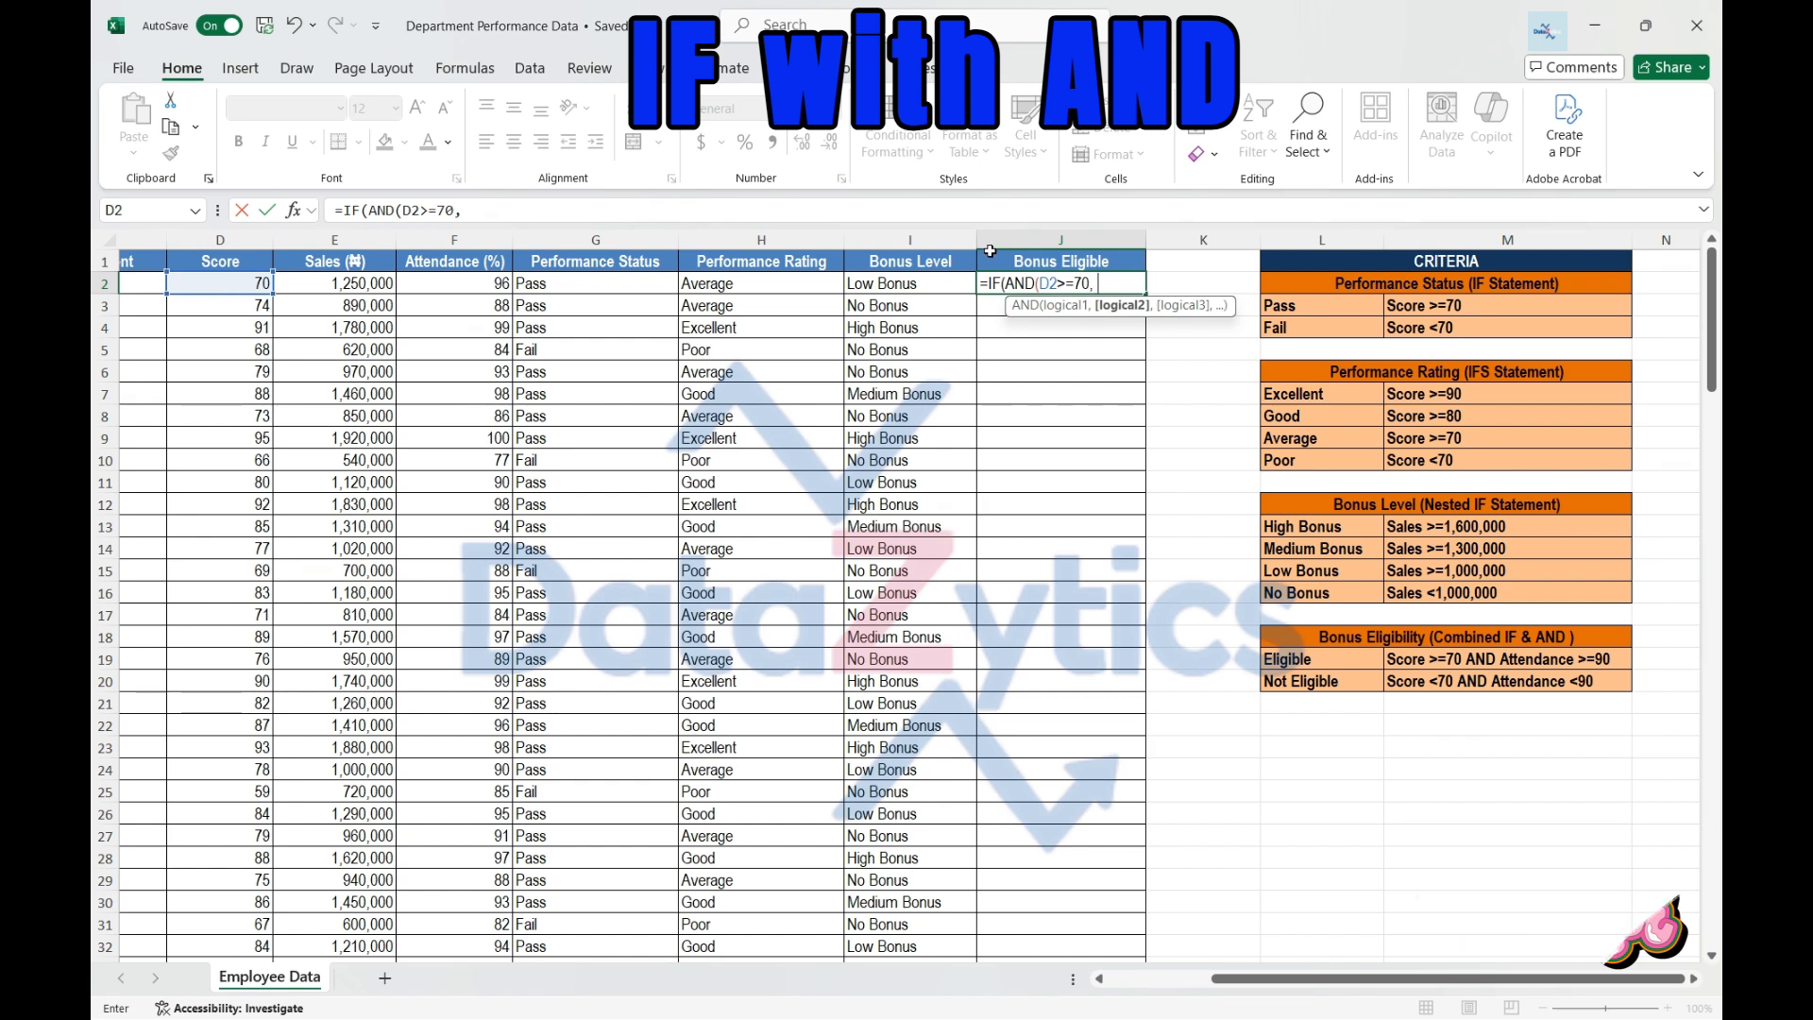
pyautogui.click(460, 283)
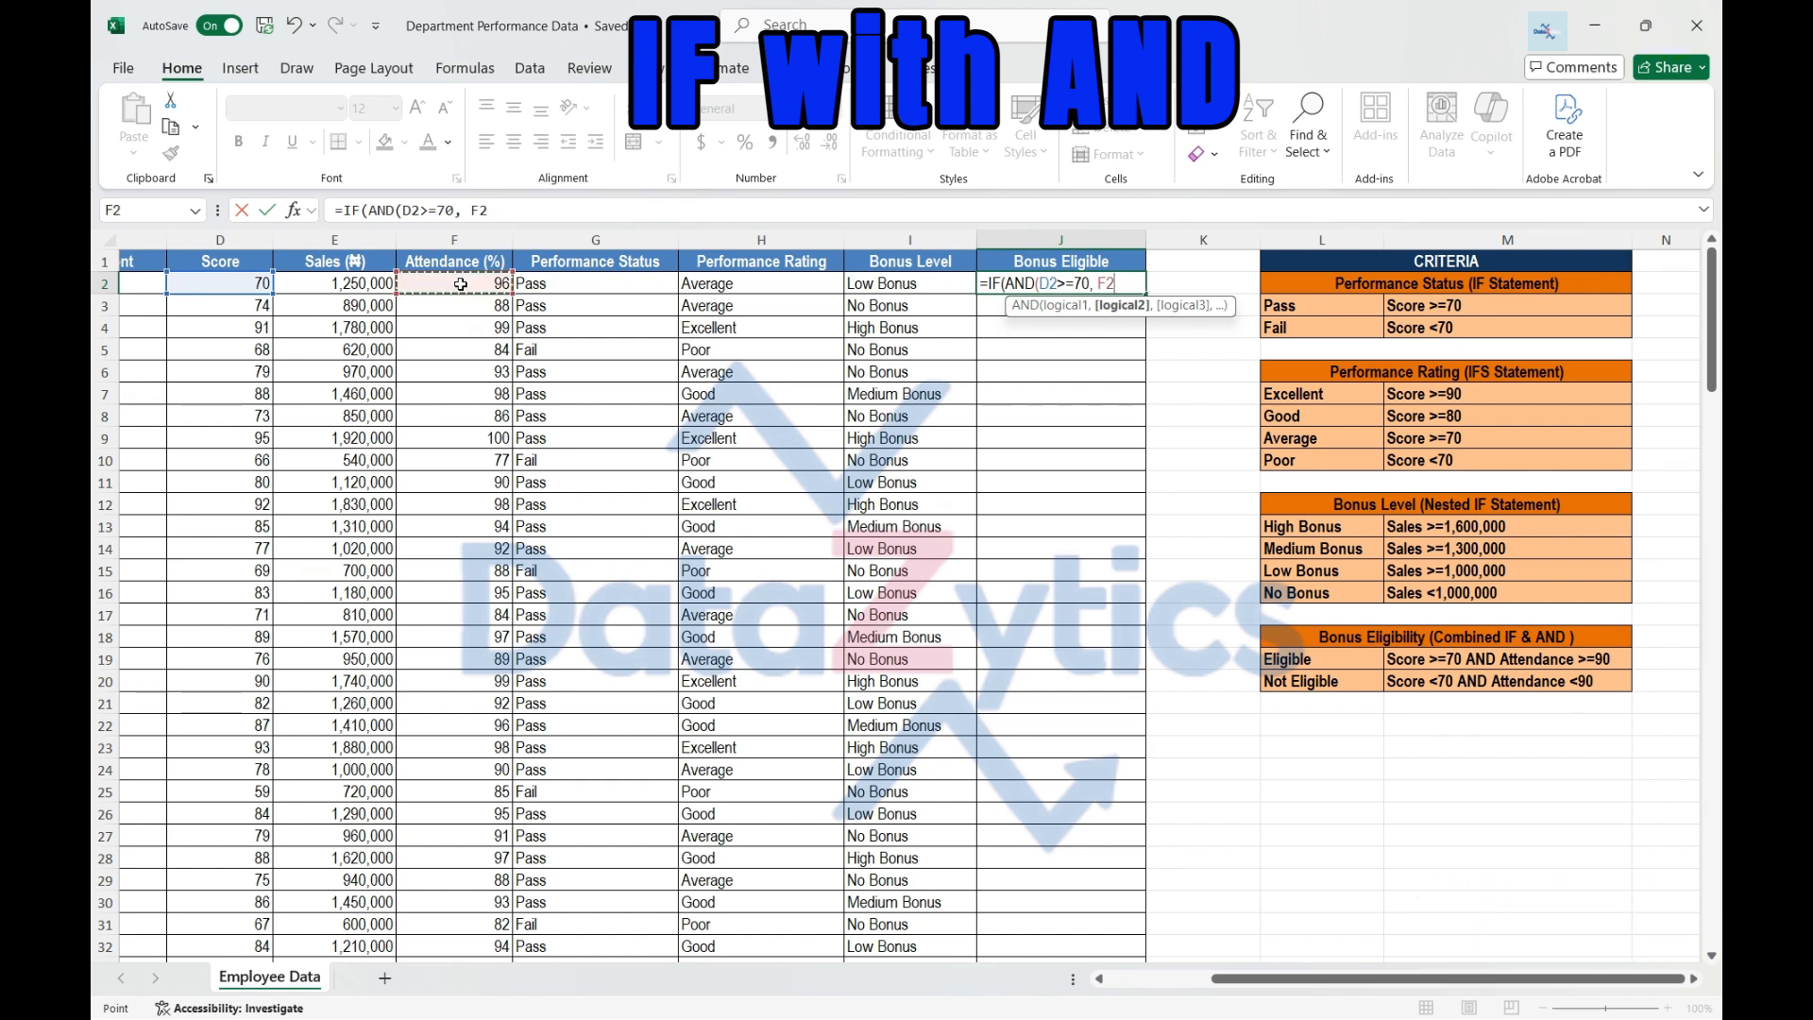
pyautogui.write('>=90')
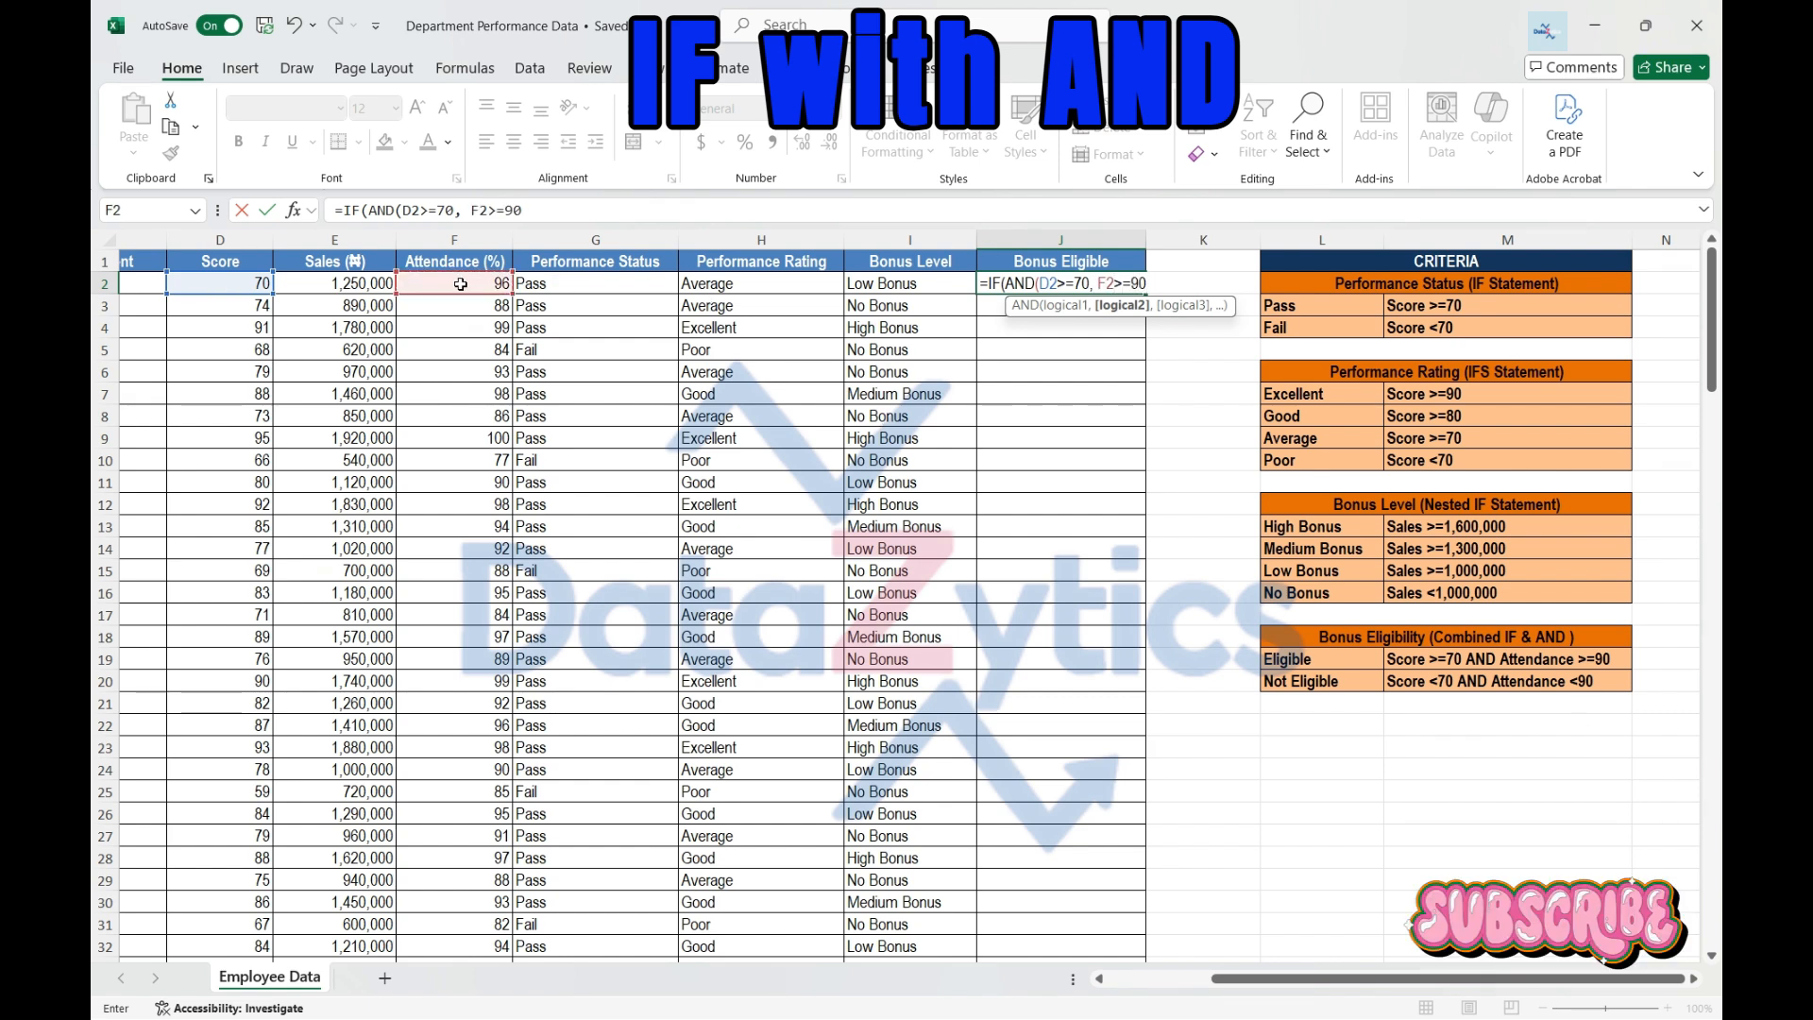
pyautogui.write(',')
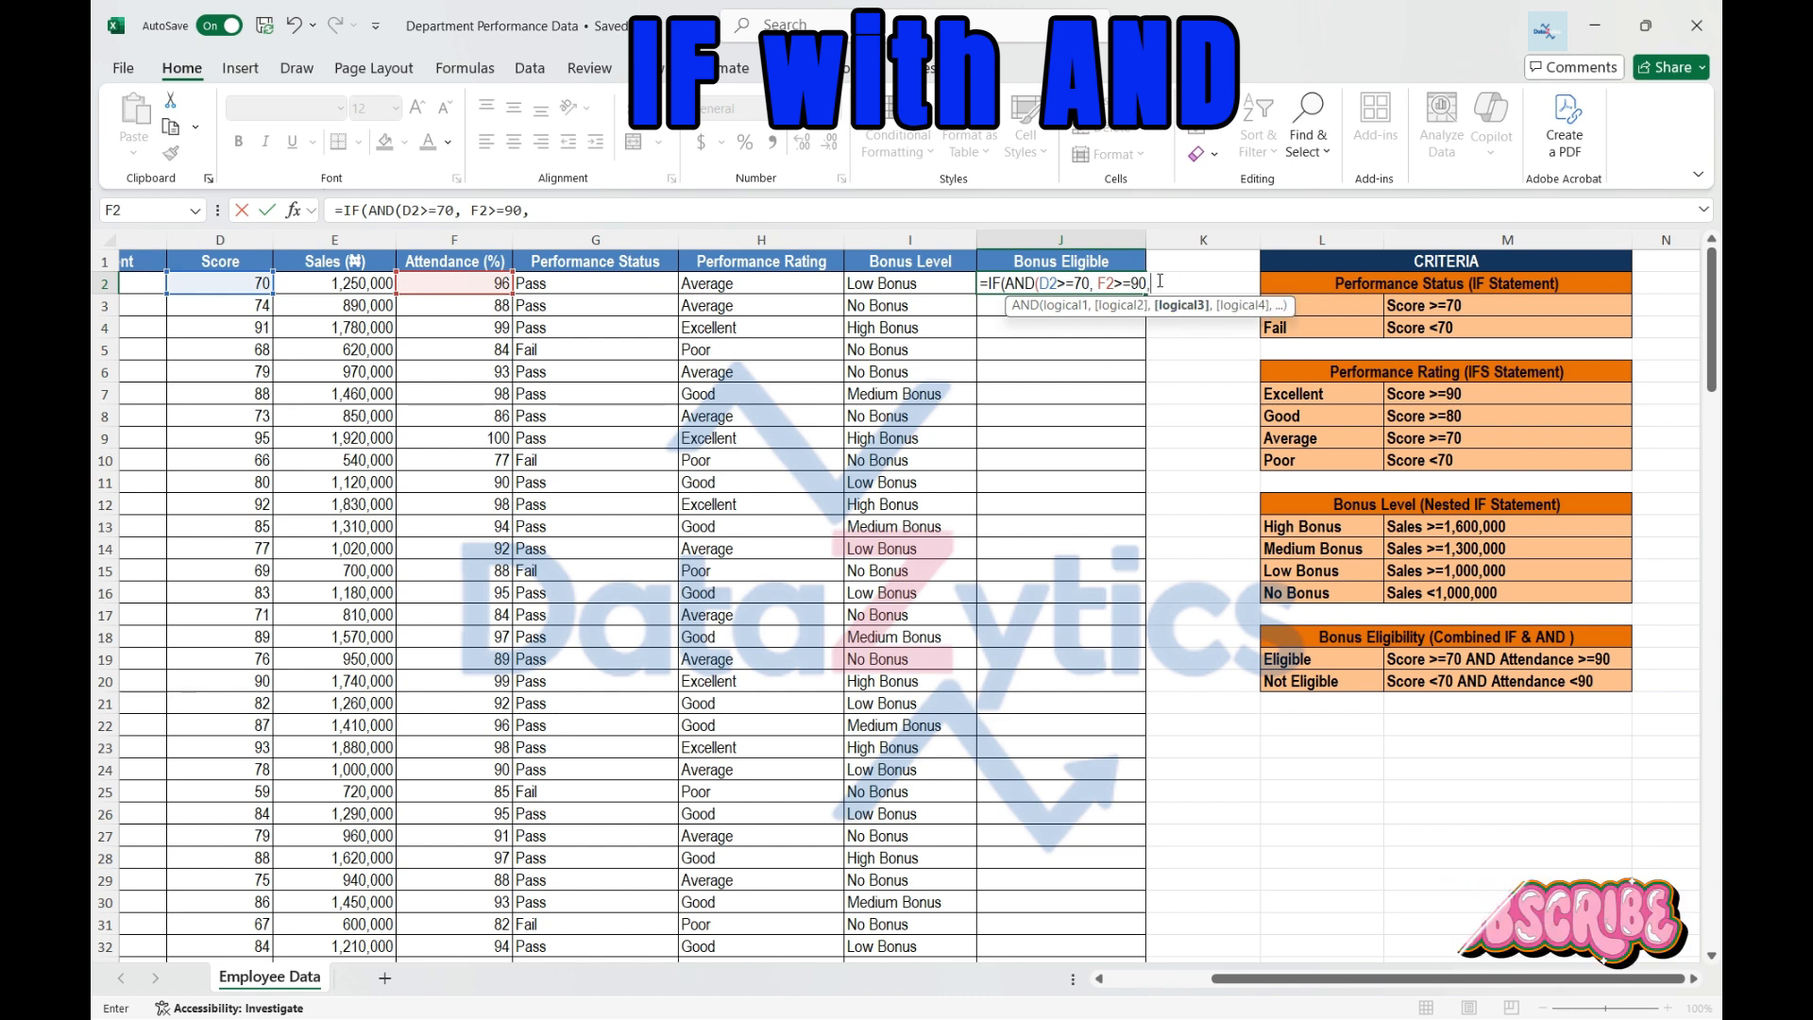
pyautogui.press('BackSpace')
pyautogui.write('), ')
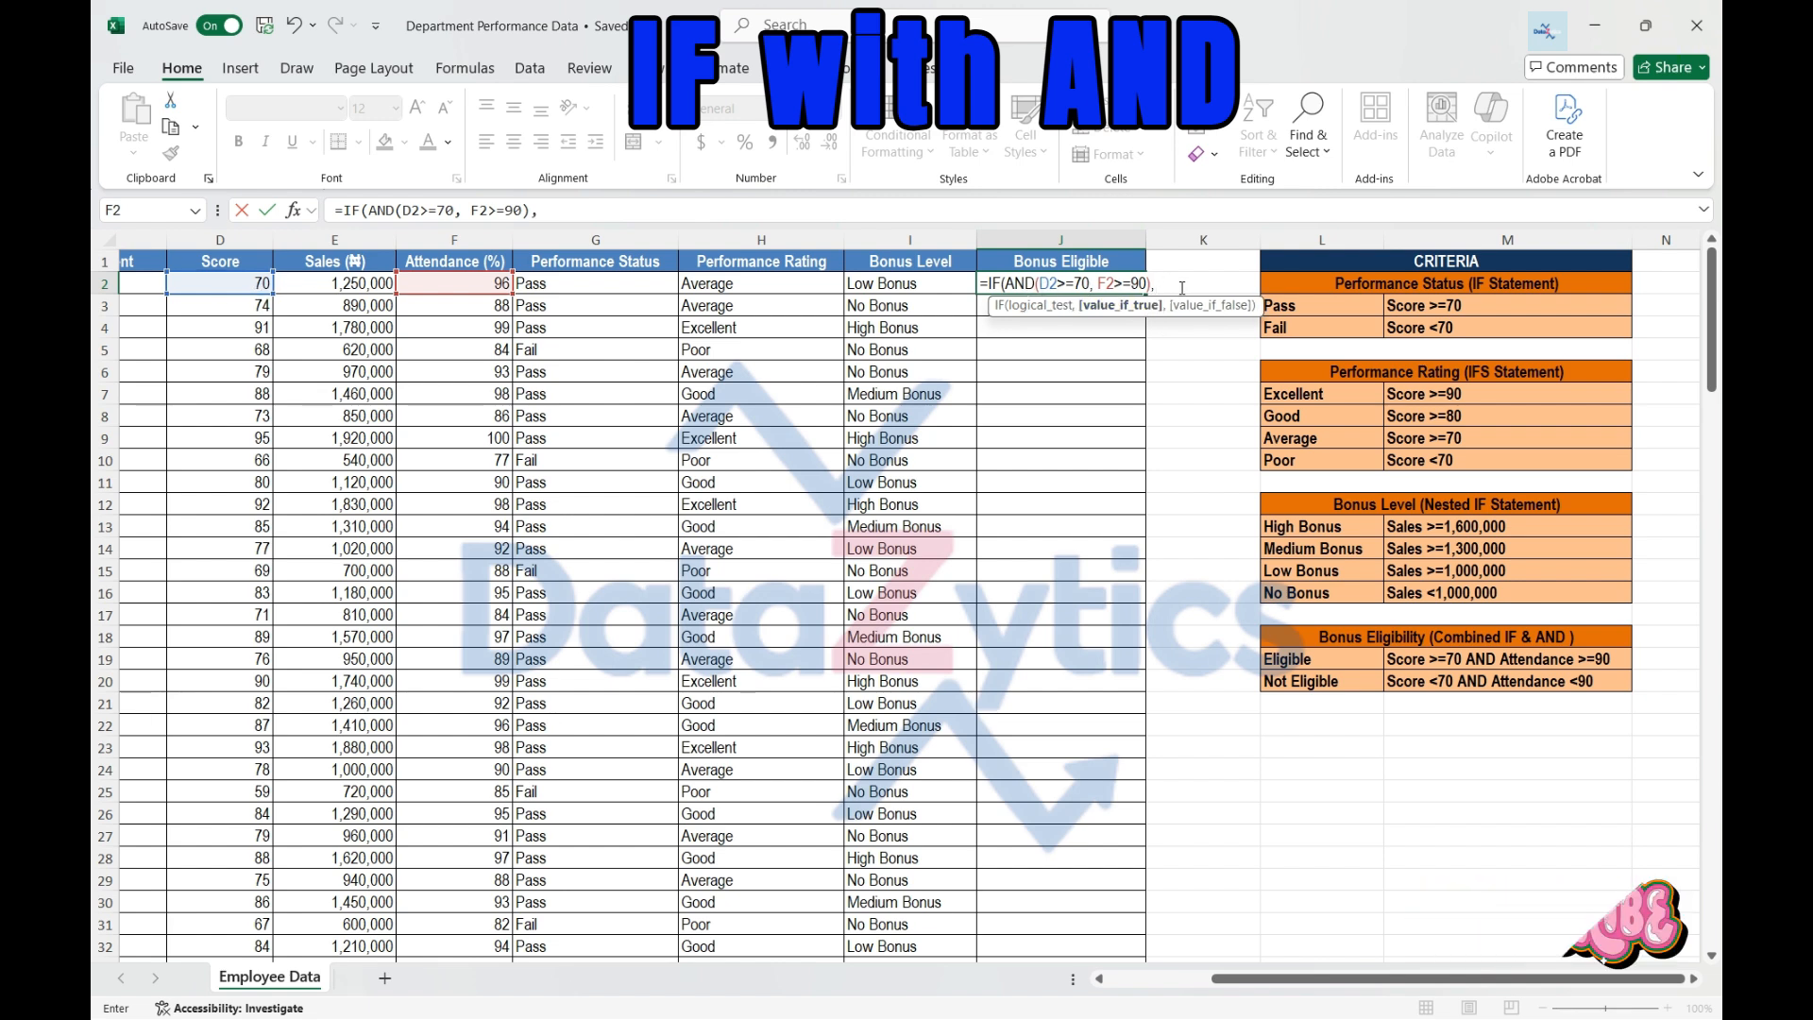
# Finish the J2 formula with "Eligible" if true and "Not Eligible" if false, and fill it down the Bonus Eligible column
pyautogui.write('"Elib')
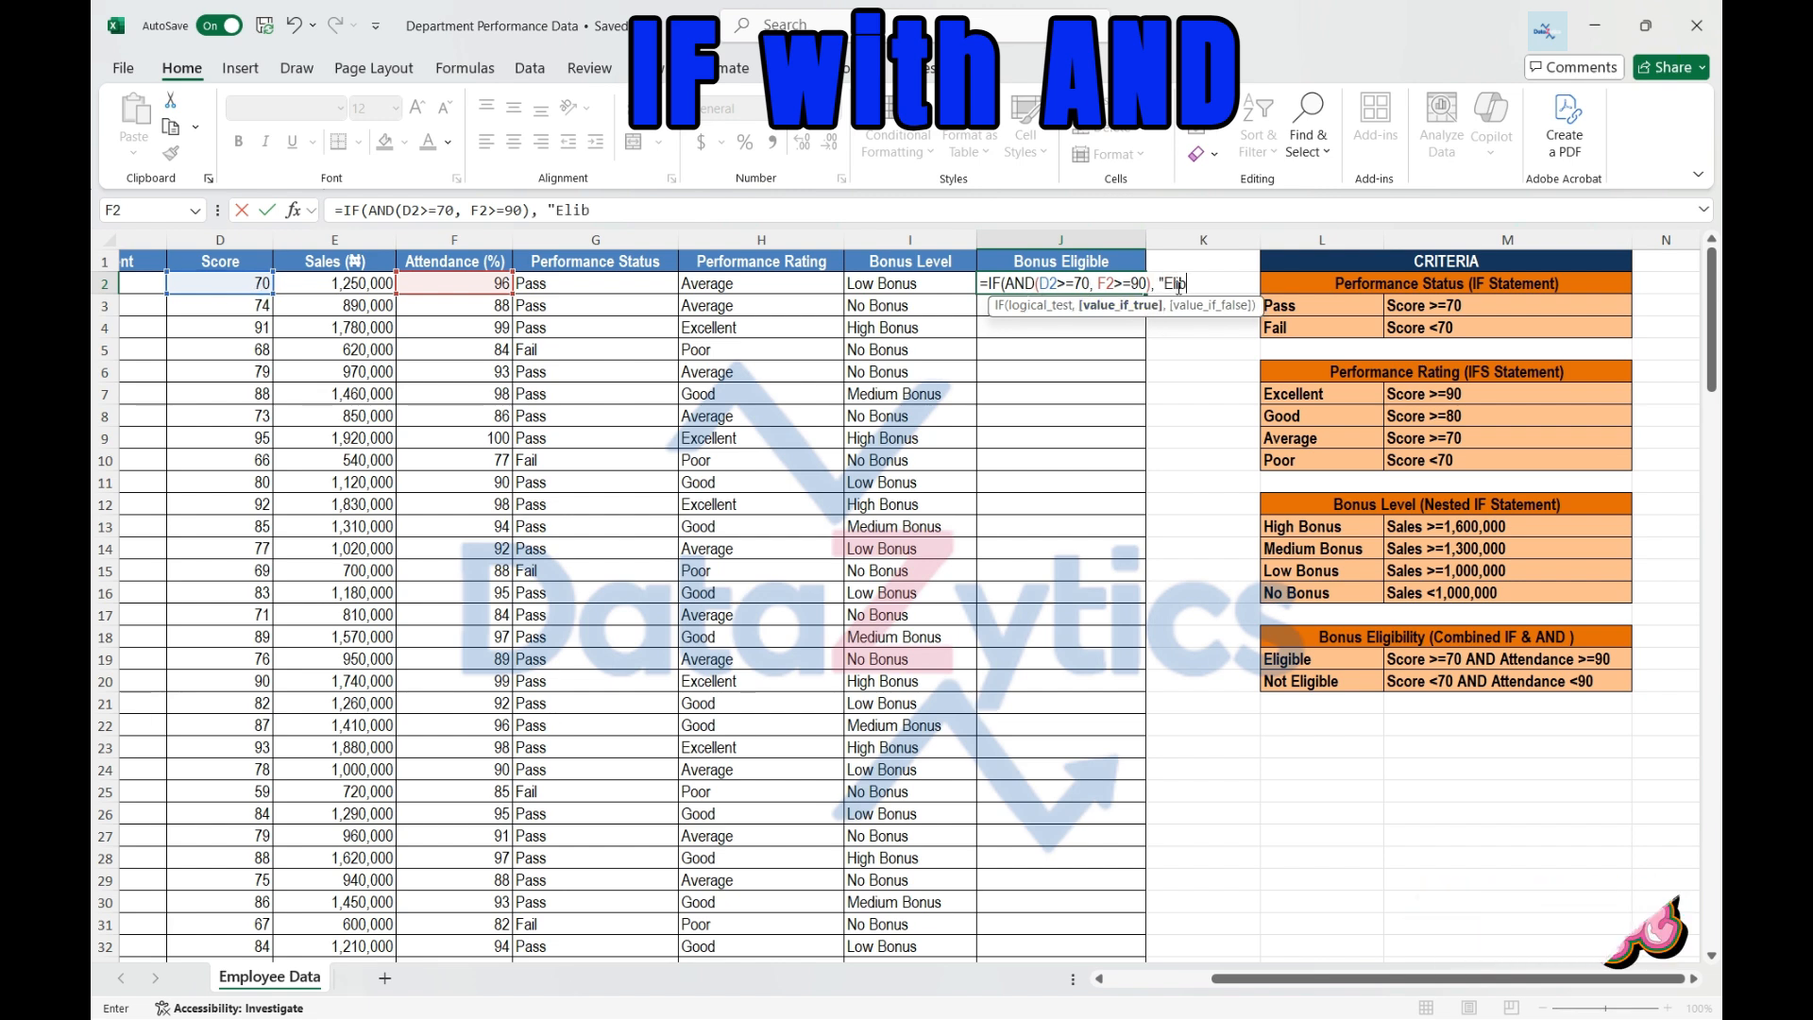
pyautogui.press('BackSpace')
pyautogui.write('gible"')
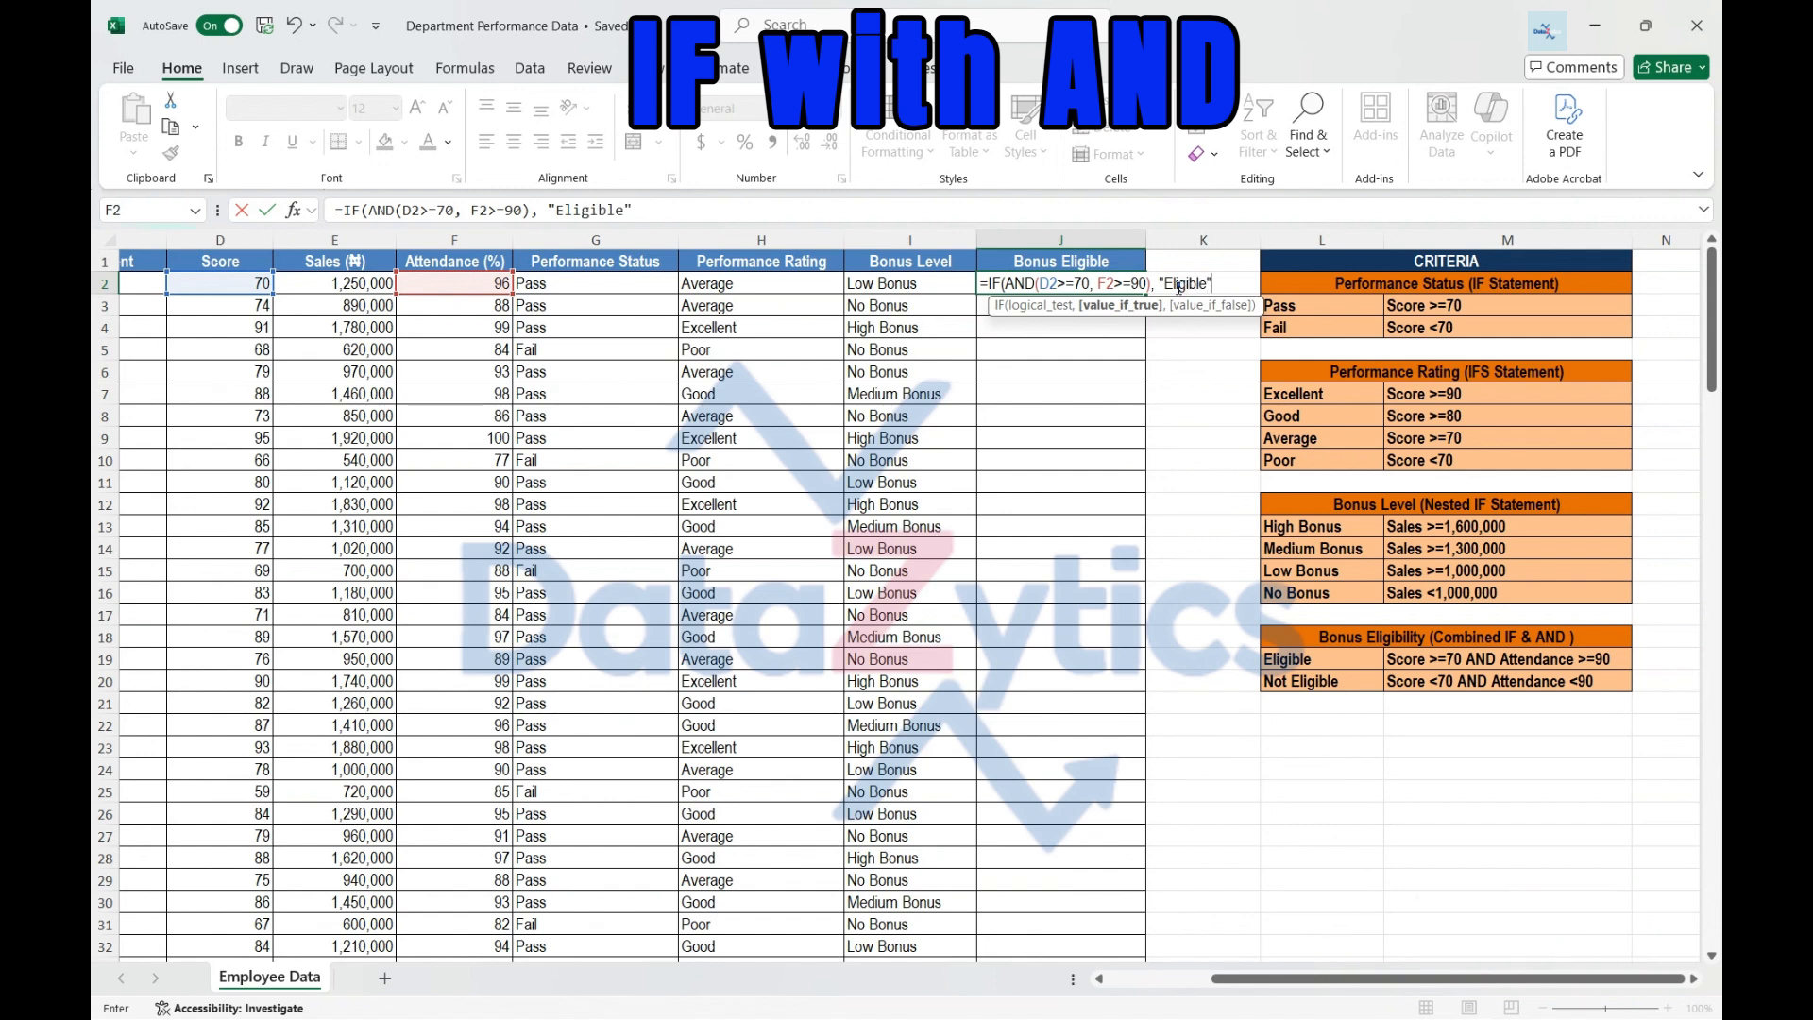
pyautogui.write(',')
pyautogui.write(' "Not Eligi')
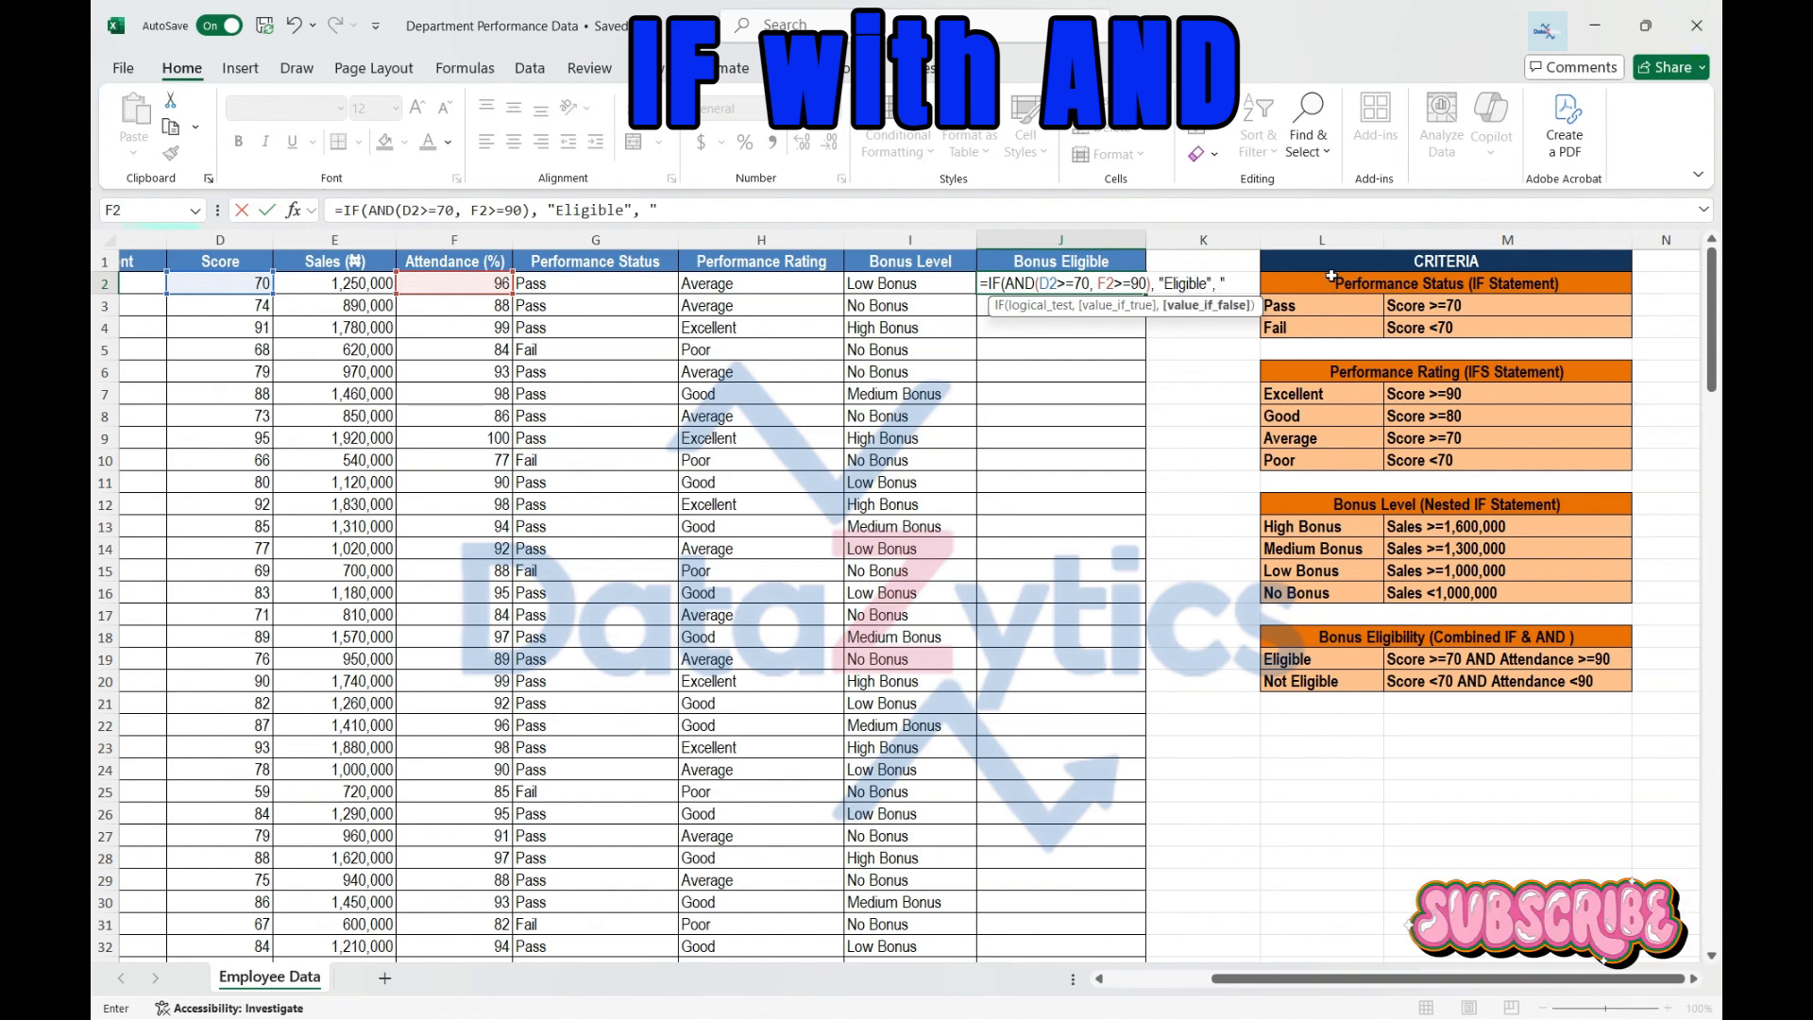
pyautogui.write('ble')
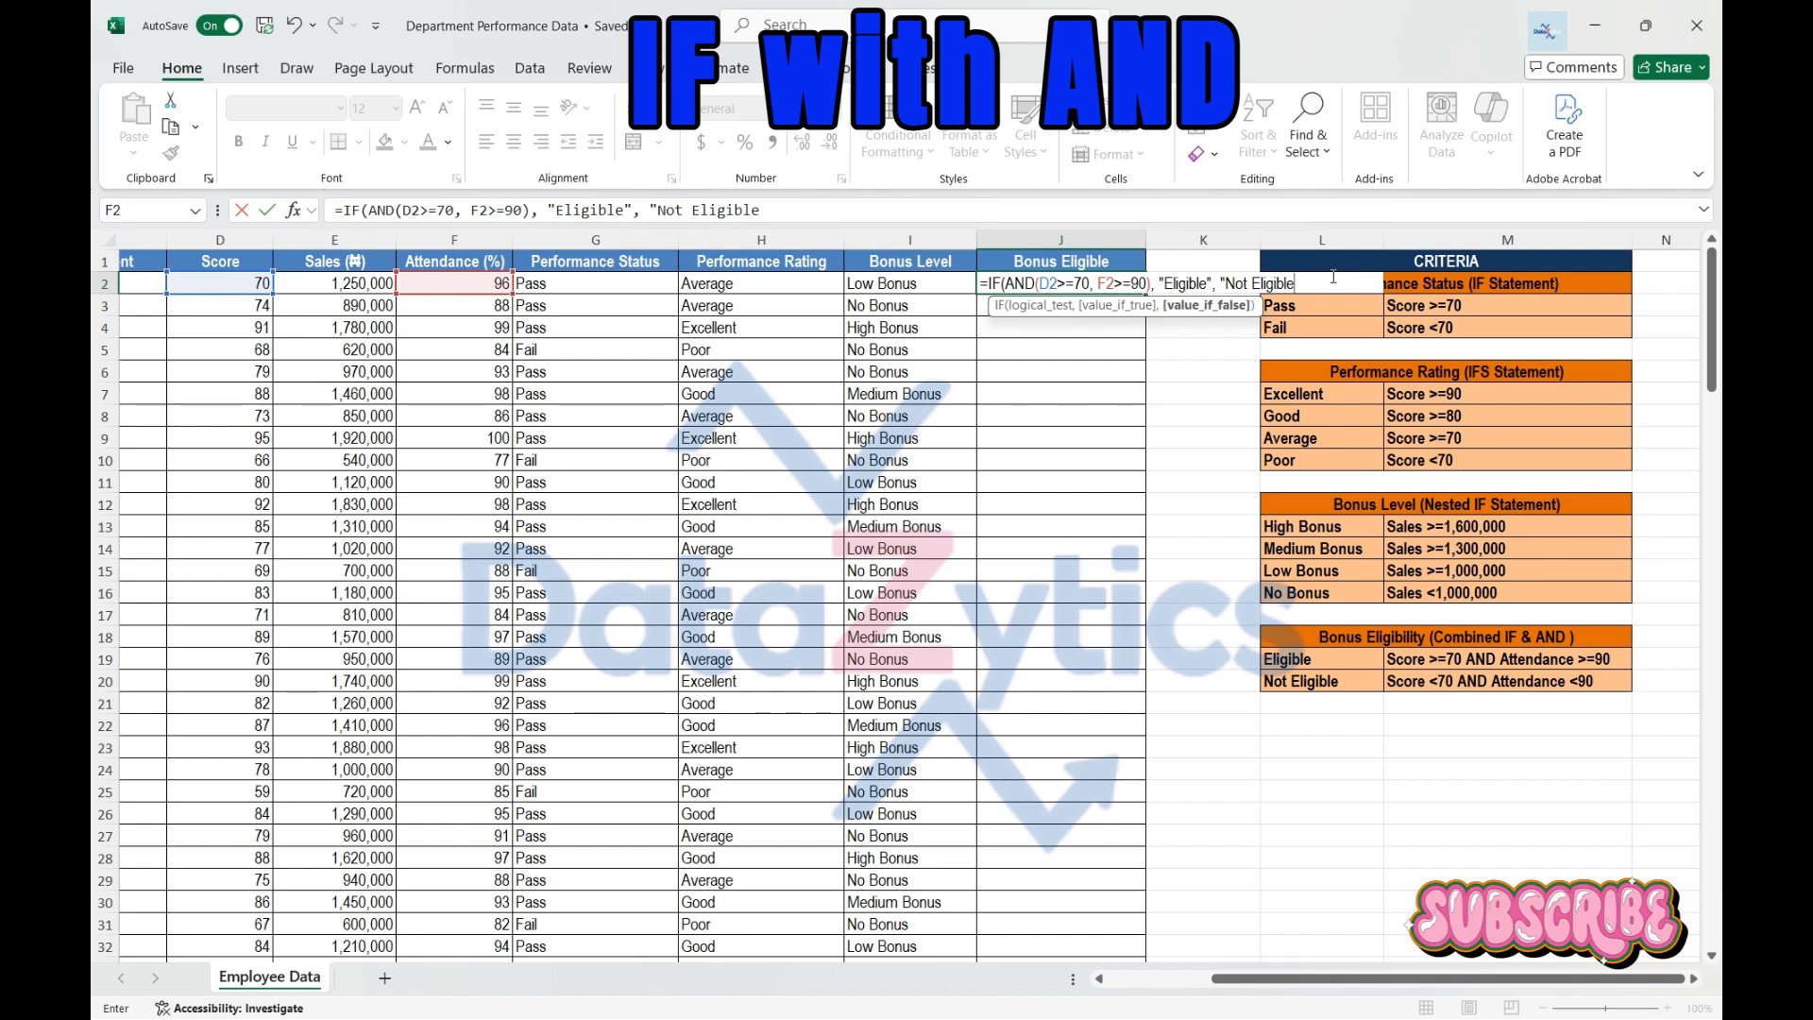
pyautogui.write('")')
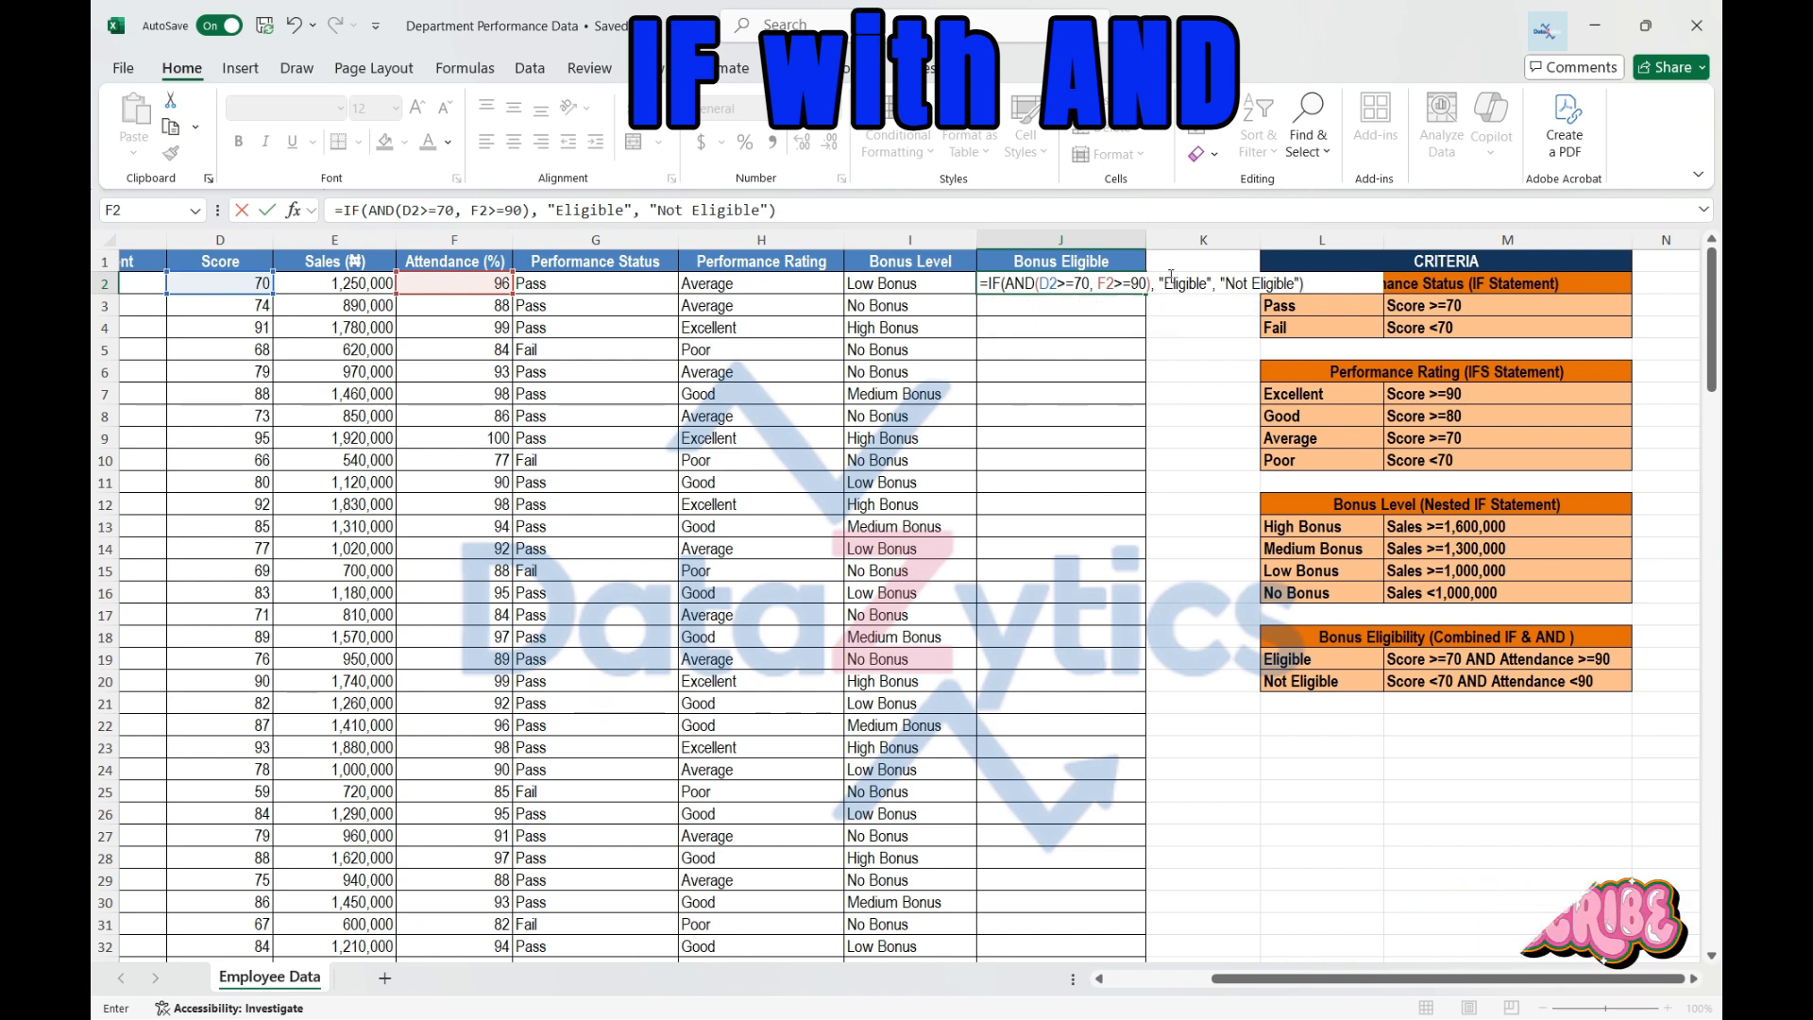
pyautogui.hotkey('ctrl', 'Return')
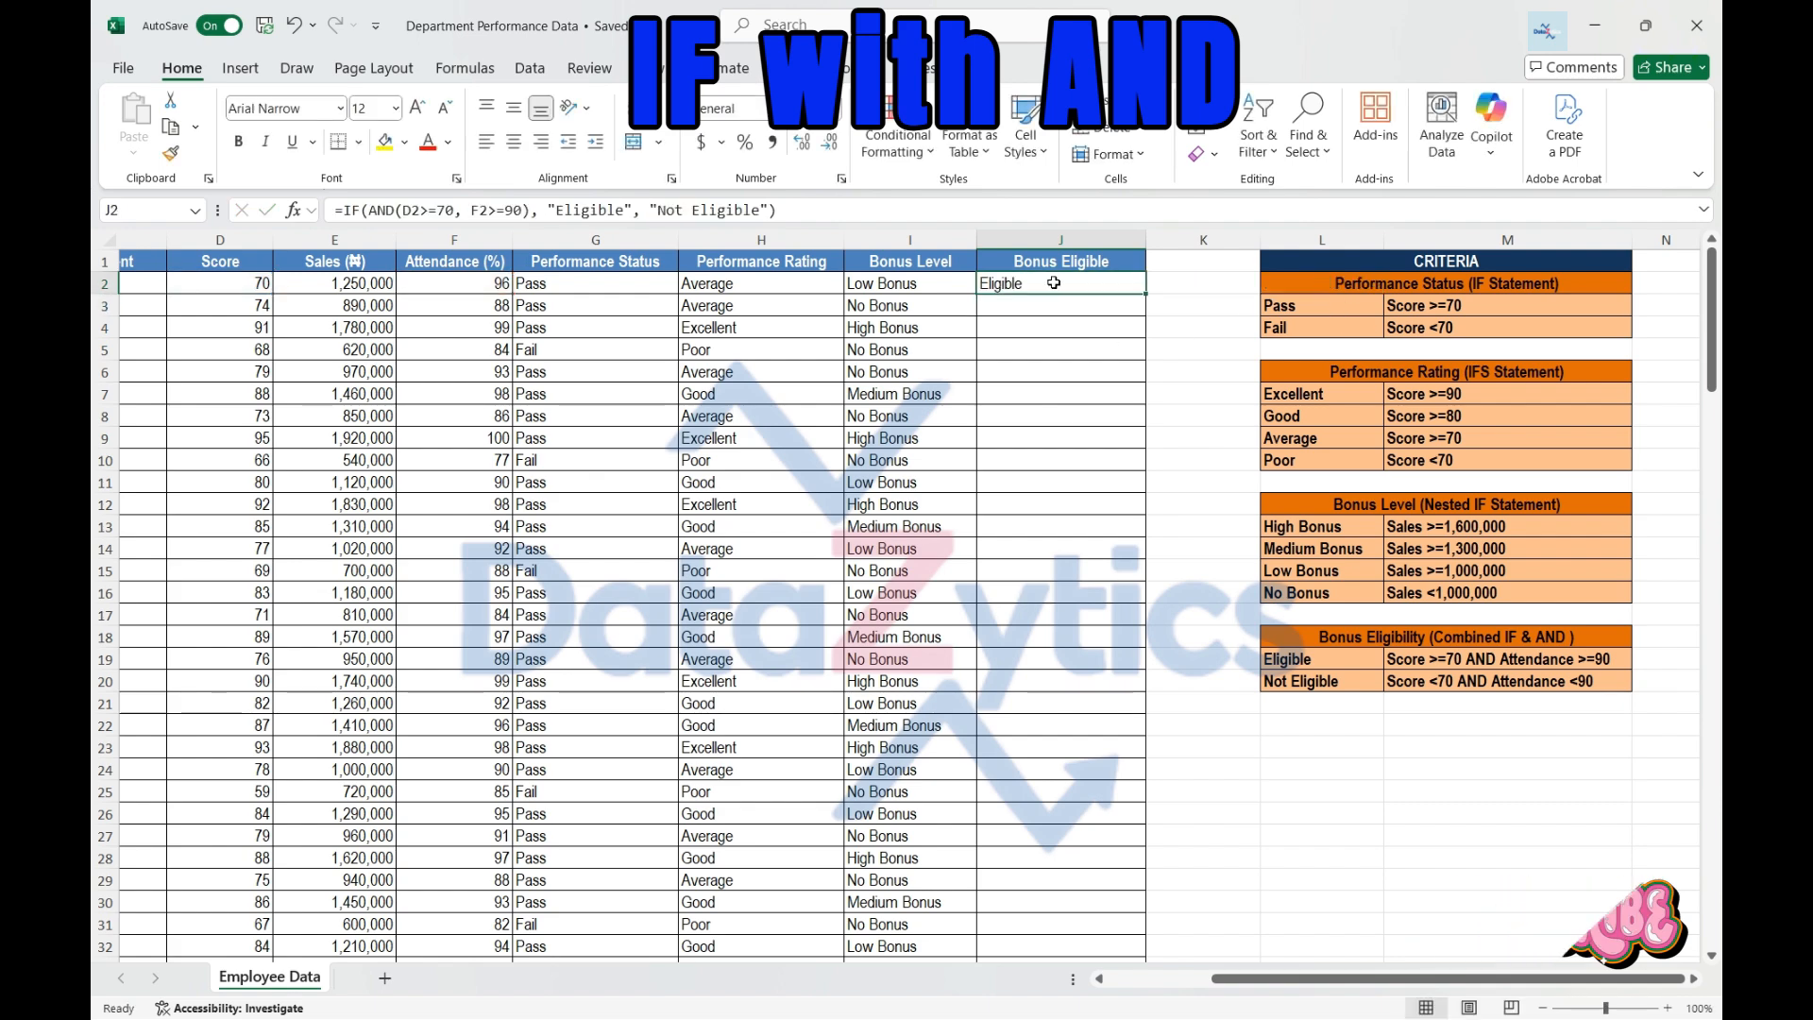
pyautogui.doubleClick(1150, 297)
# Review the filled results down the Bonus Eligible column
pyautogui.click(1003, 460)
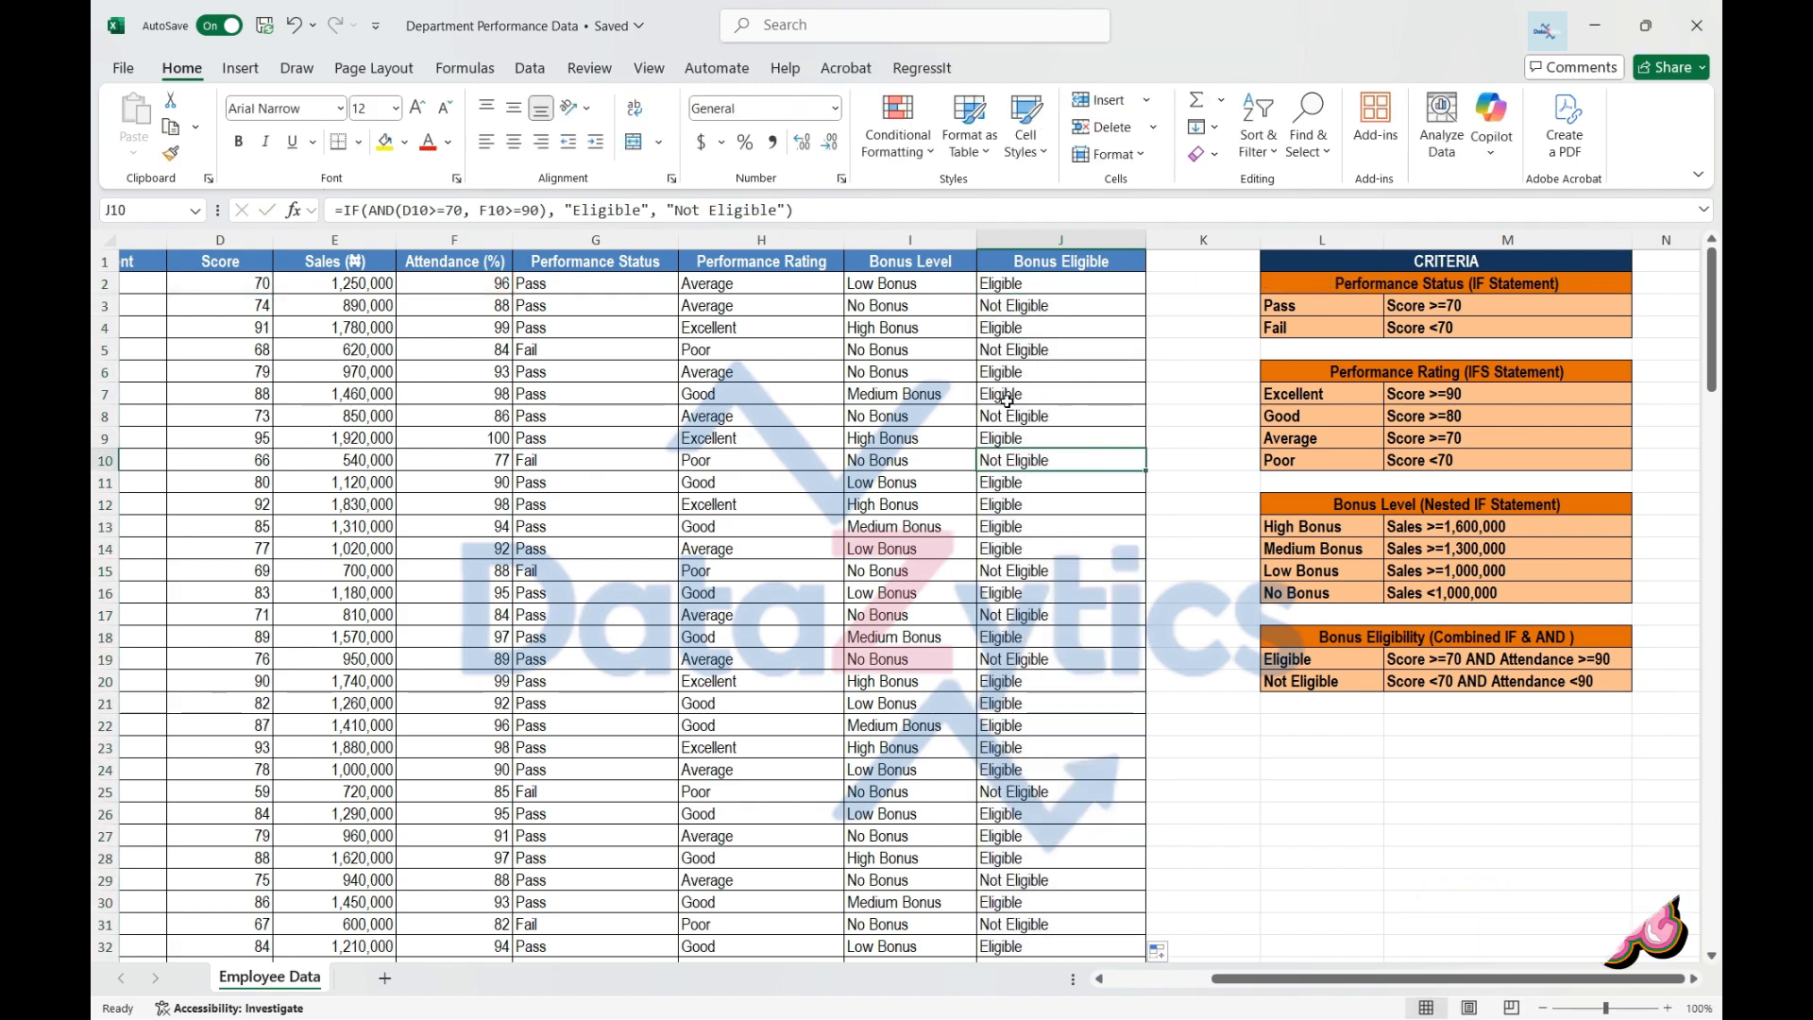
pyautogui.click(1007, 416)
pyautogui.scroll(-3, 1019, 586)
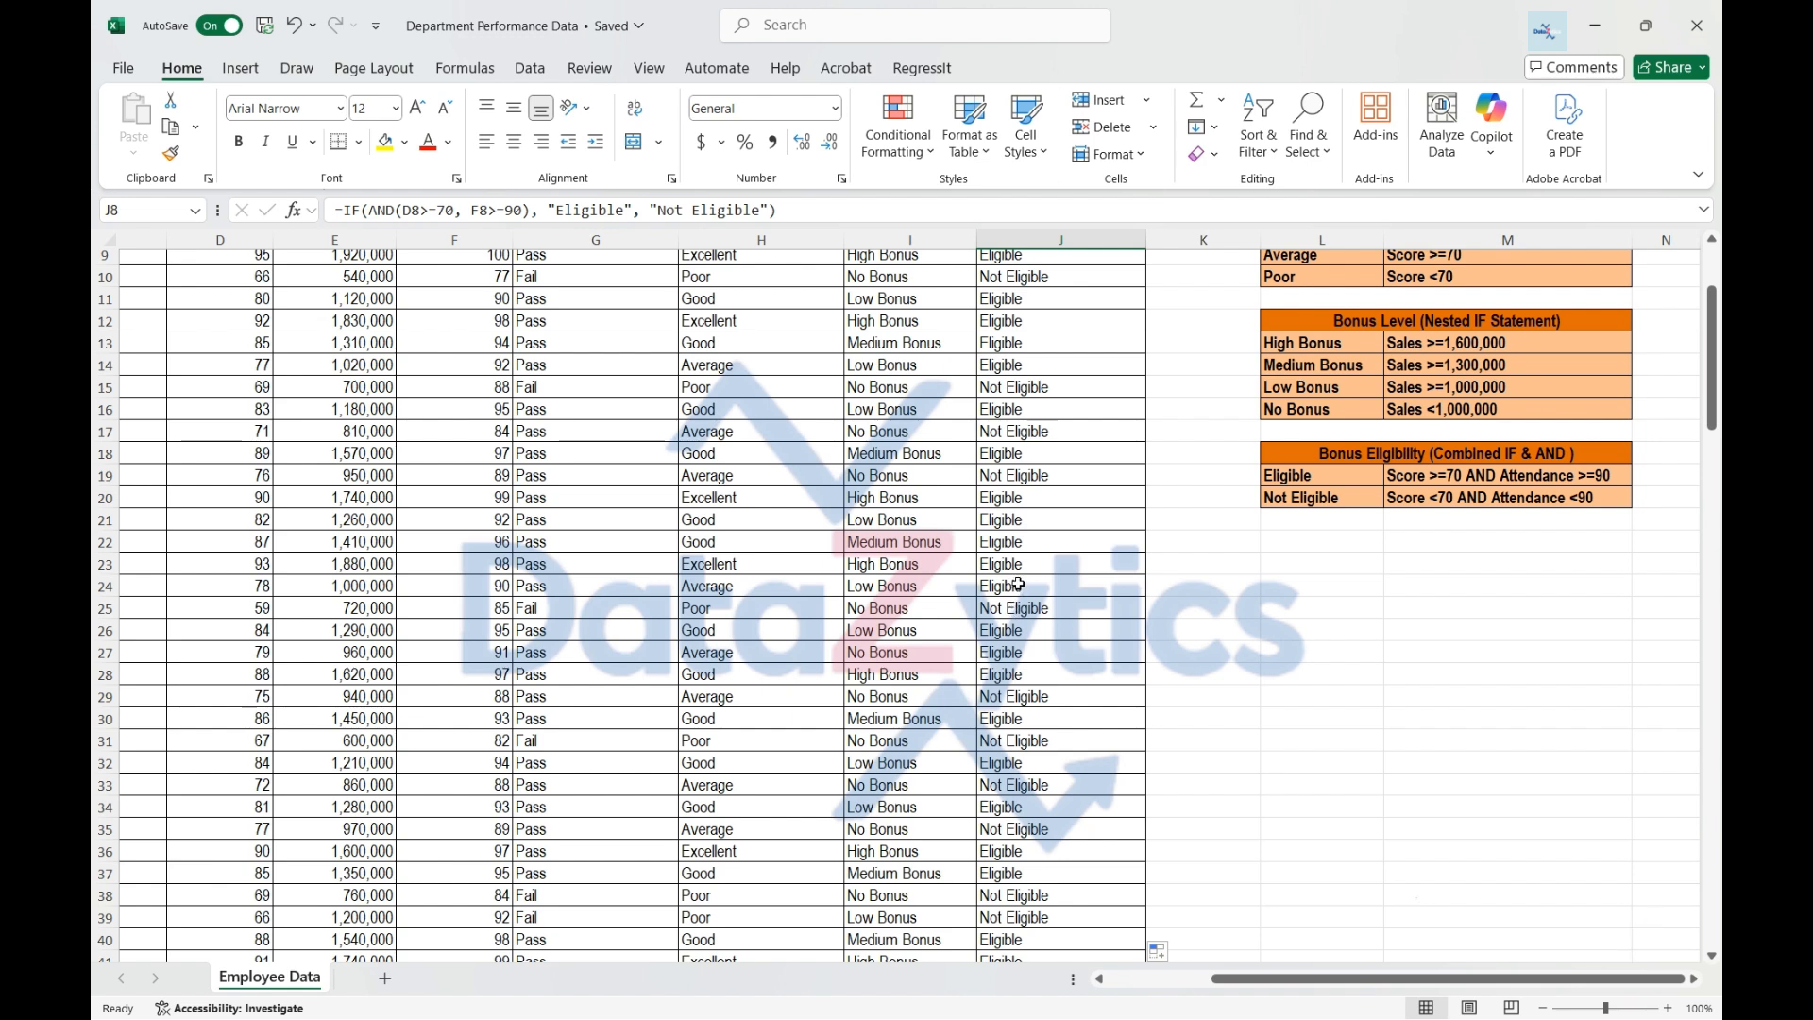
pyautogui.scroll(-1, 1009, 661)
# Examine row 39, comparing its score, performance status, rating and bonus level with its bonus eligibility
pyautogui.click(949, 858)
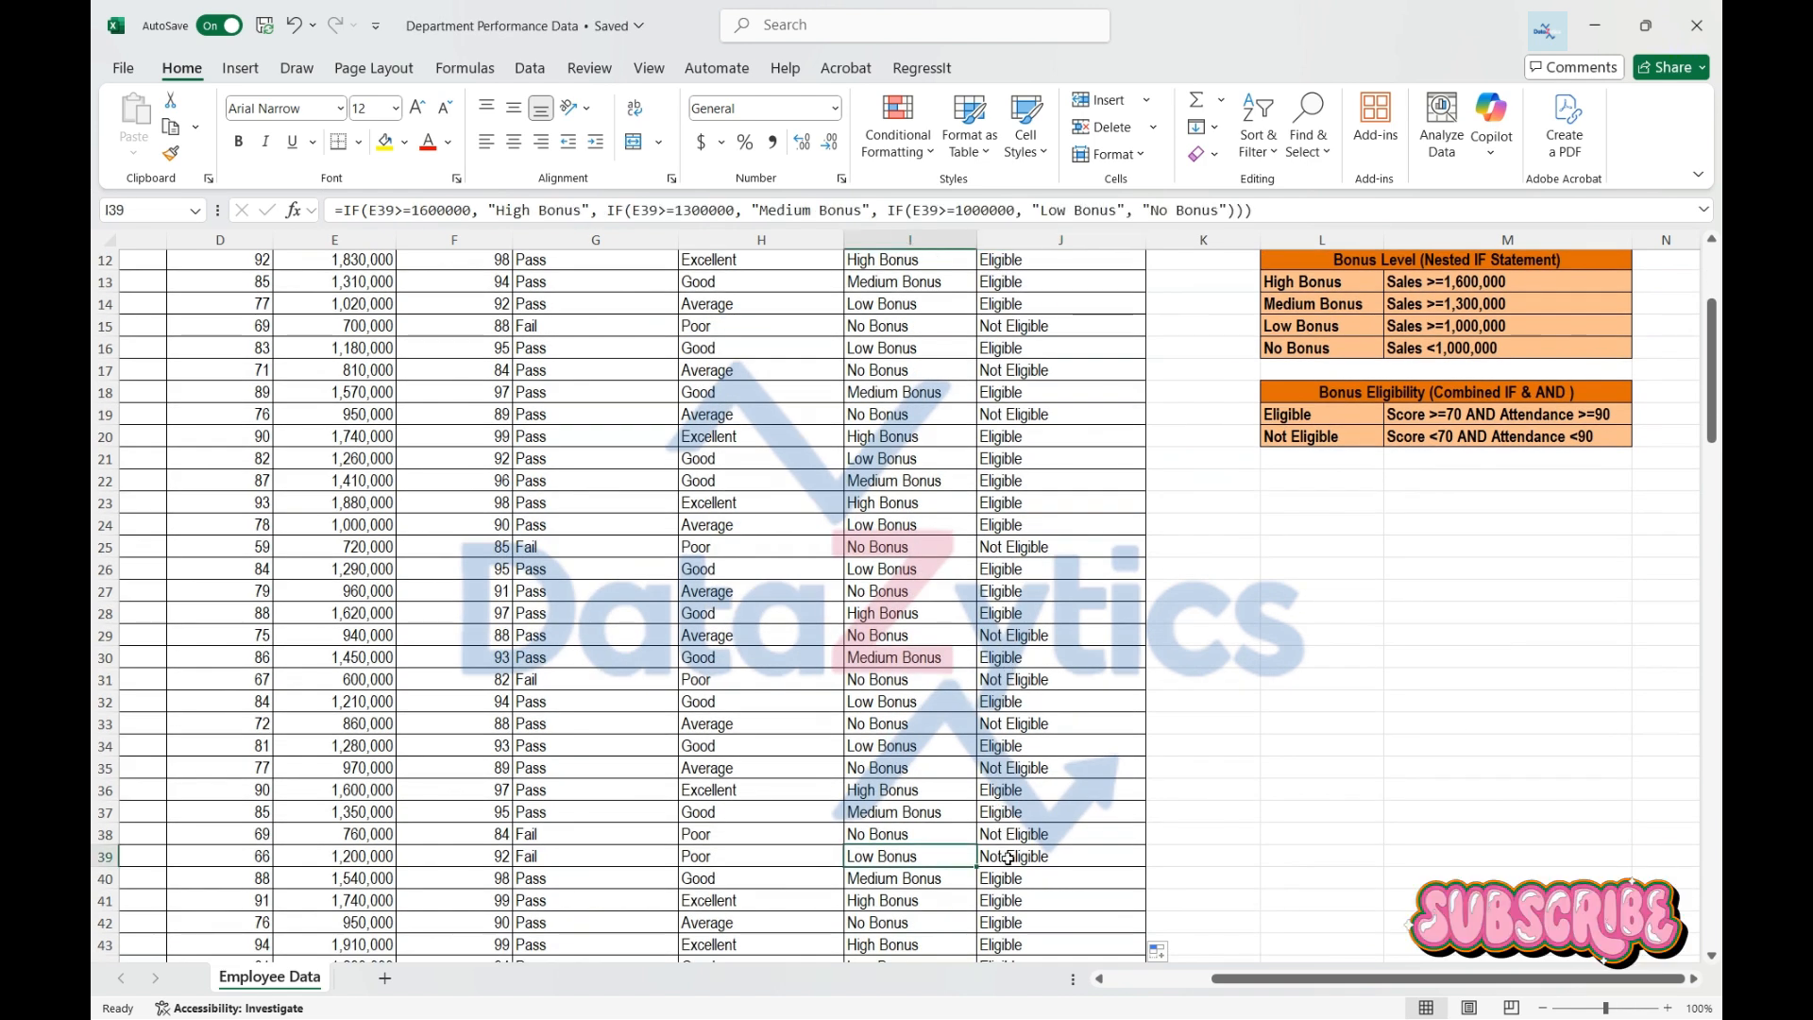
pyautogui.click(1008, 858)
pyautogui.click(570, 860)
pyautogui.click(230, 854)
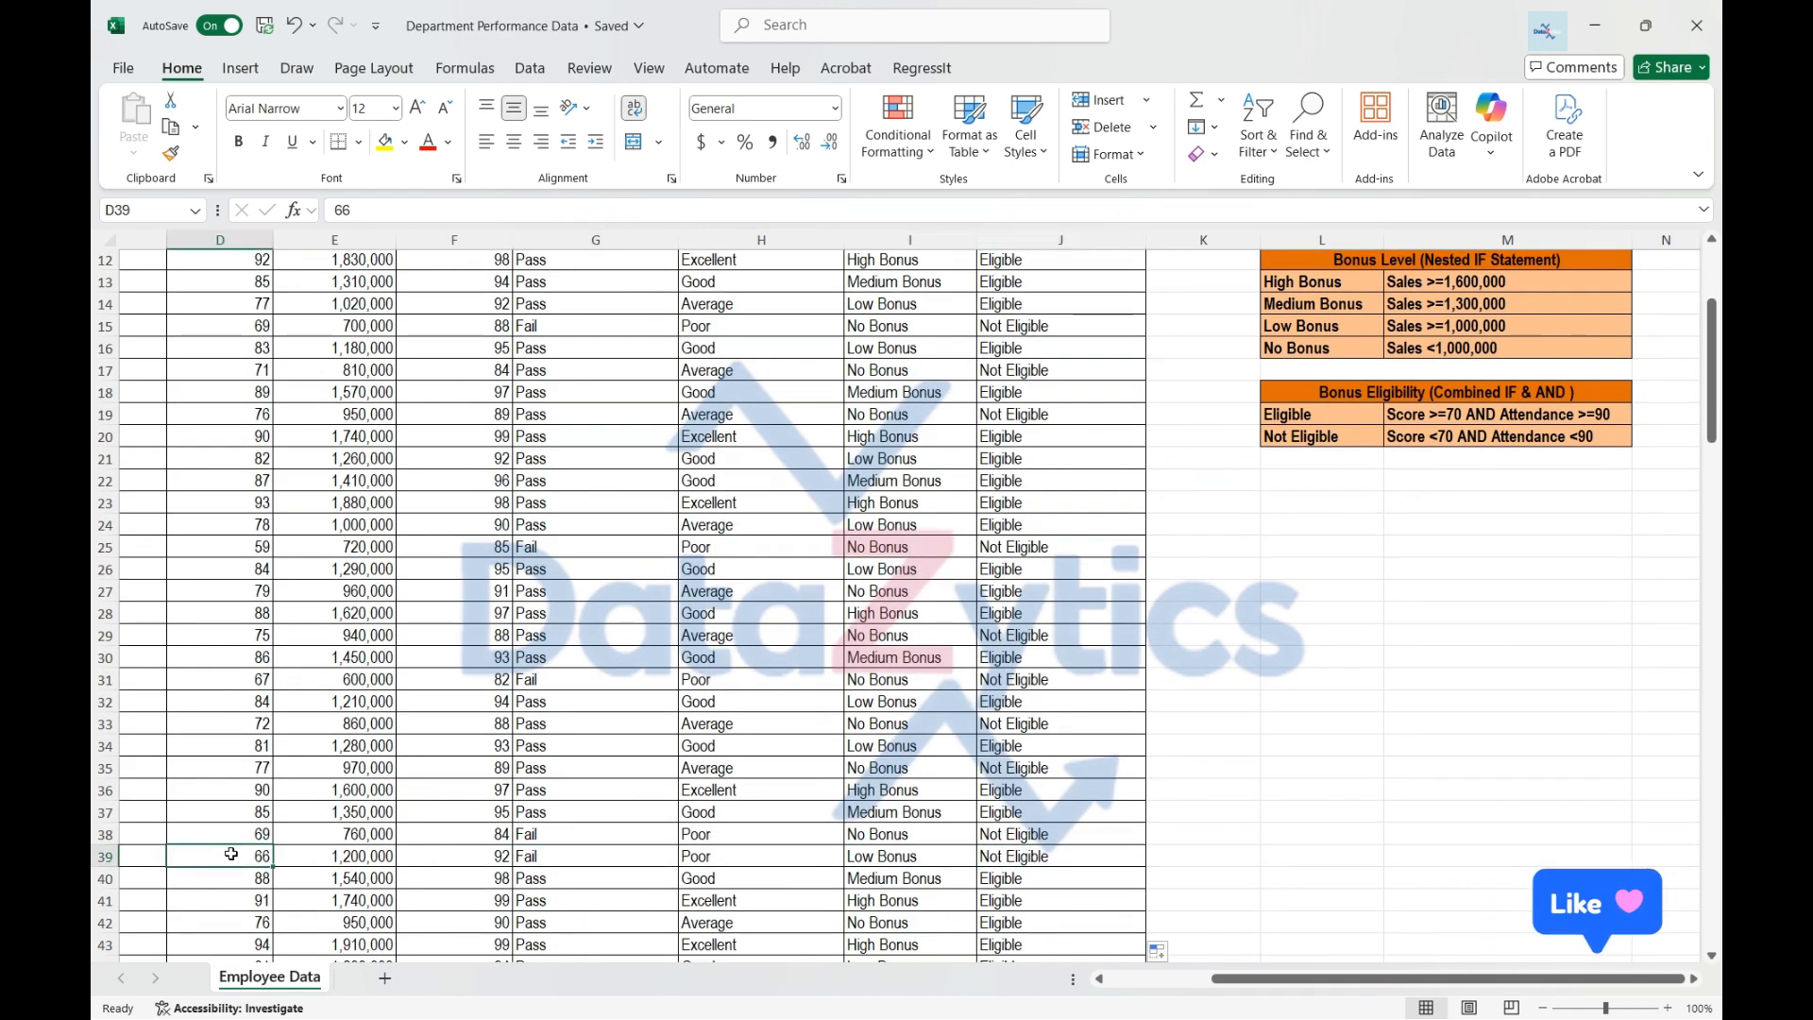
pyautogui.click(595, 857)
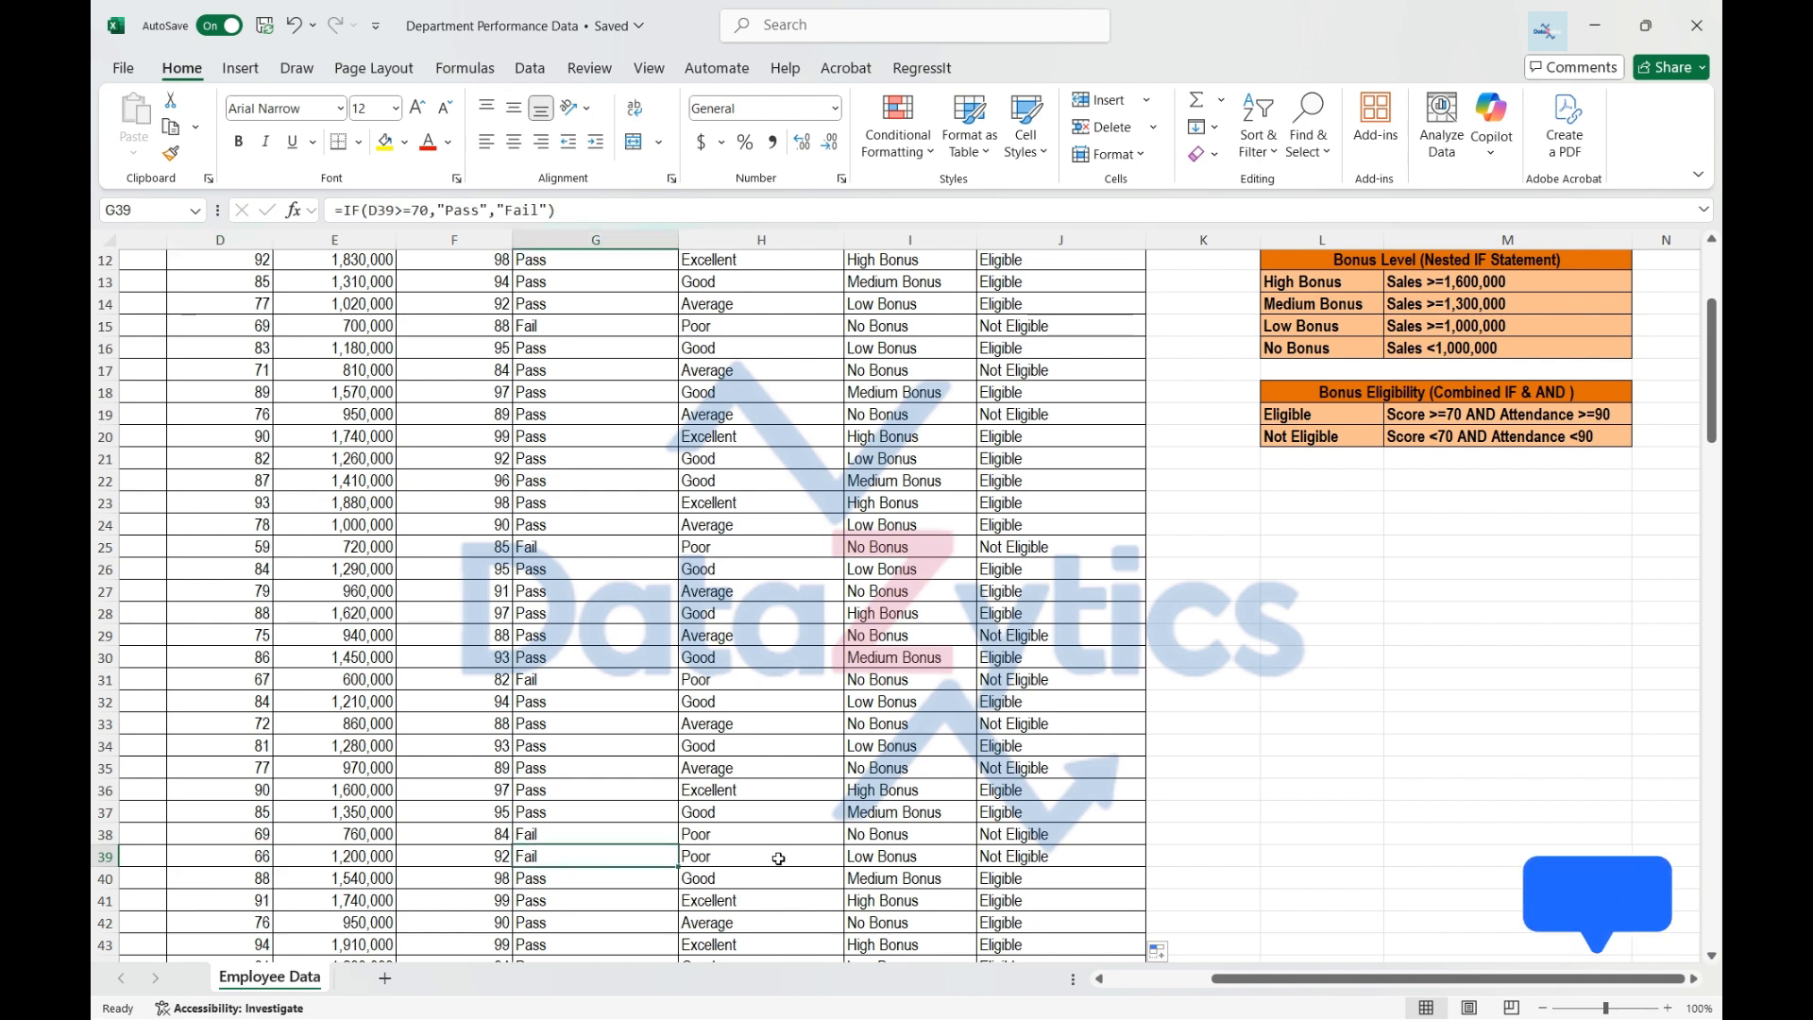
pyautogui.click(725, 864)
pyautogui.click(930, 858)
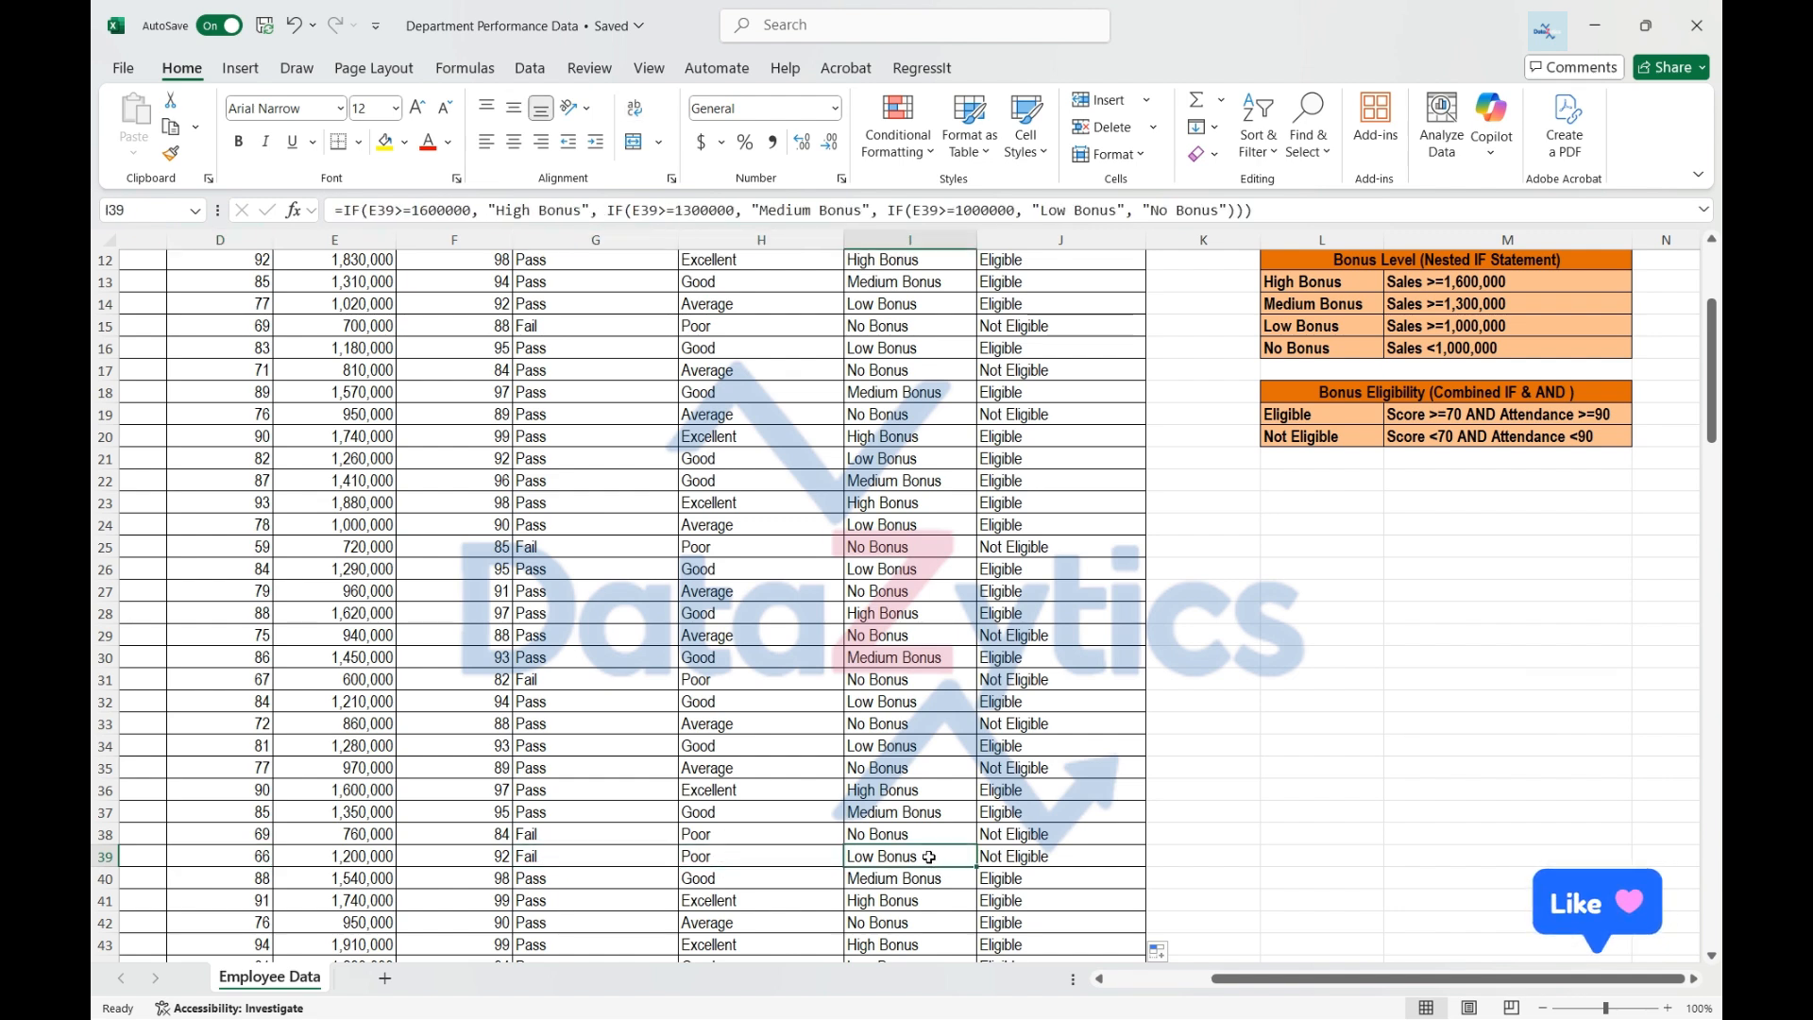
pyautogui.click(1034, 857)
pyautogui.click(206, 855)
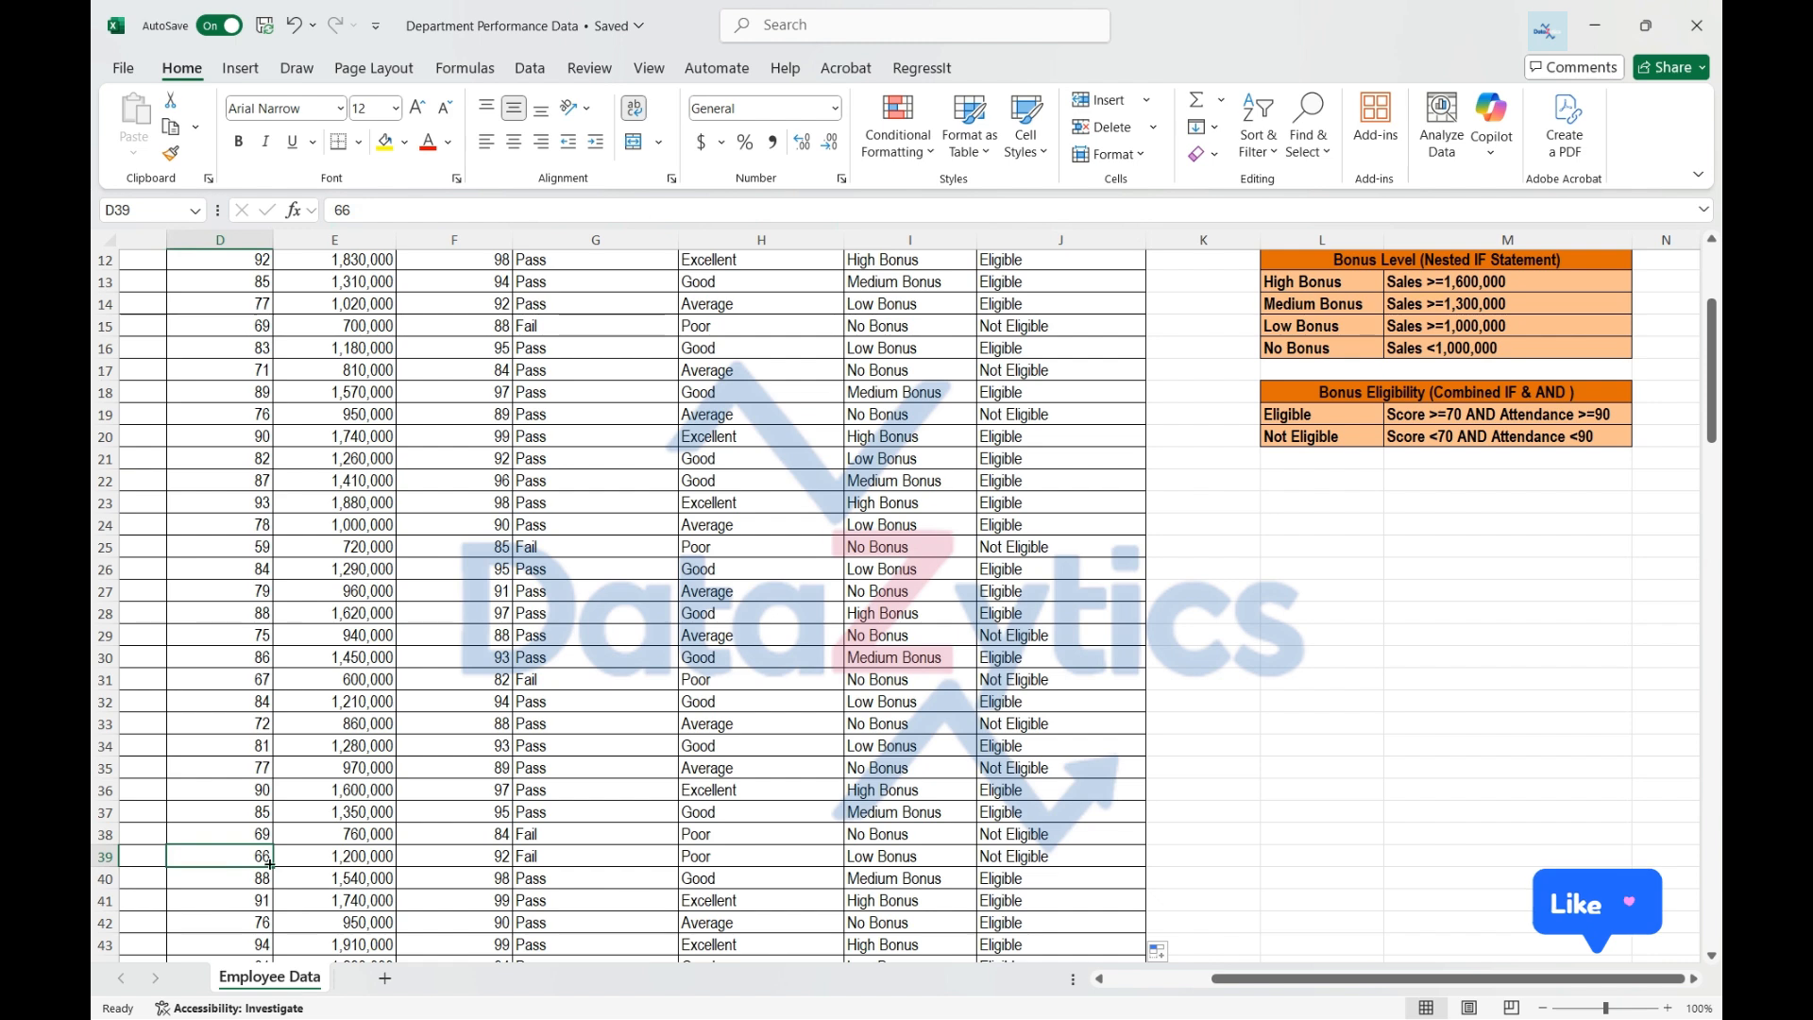
pyautogui.click(593, 862)
pyautogui.click(1011, 864)
# Review the row 2 formulas for Performance Status, Performance Rating, Bonus Level and Bonus Eligible against the employee data
pyautogui.scroll(4, 1049, 736)
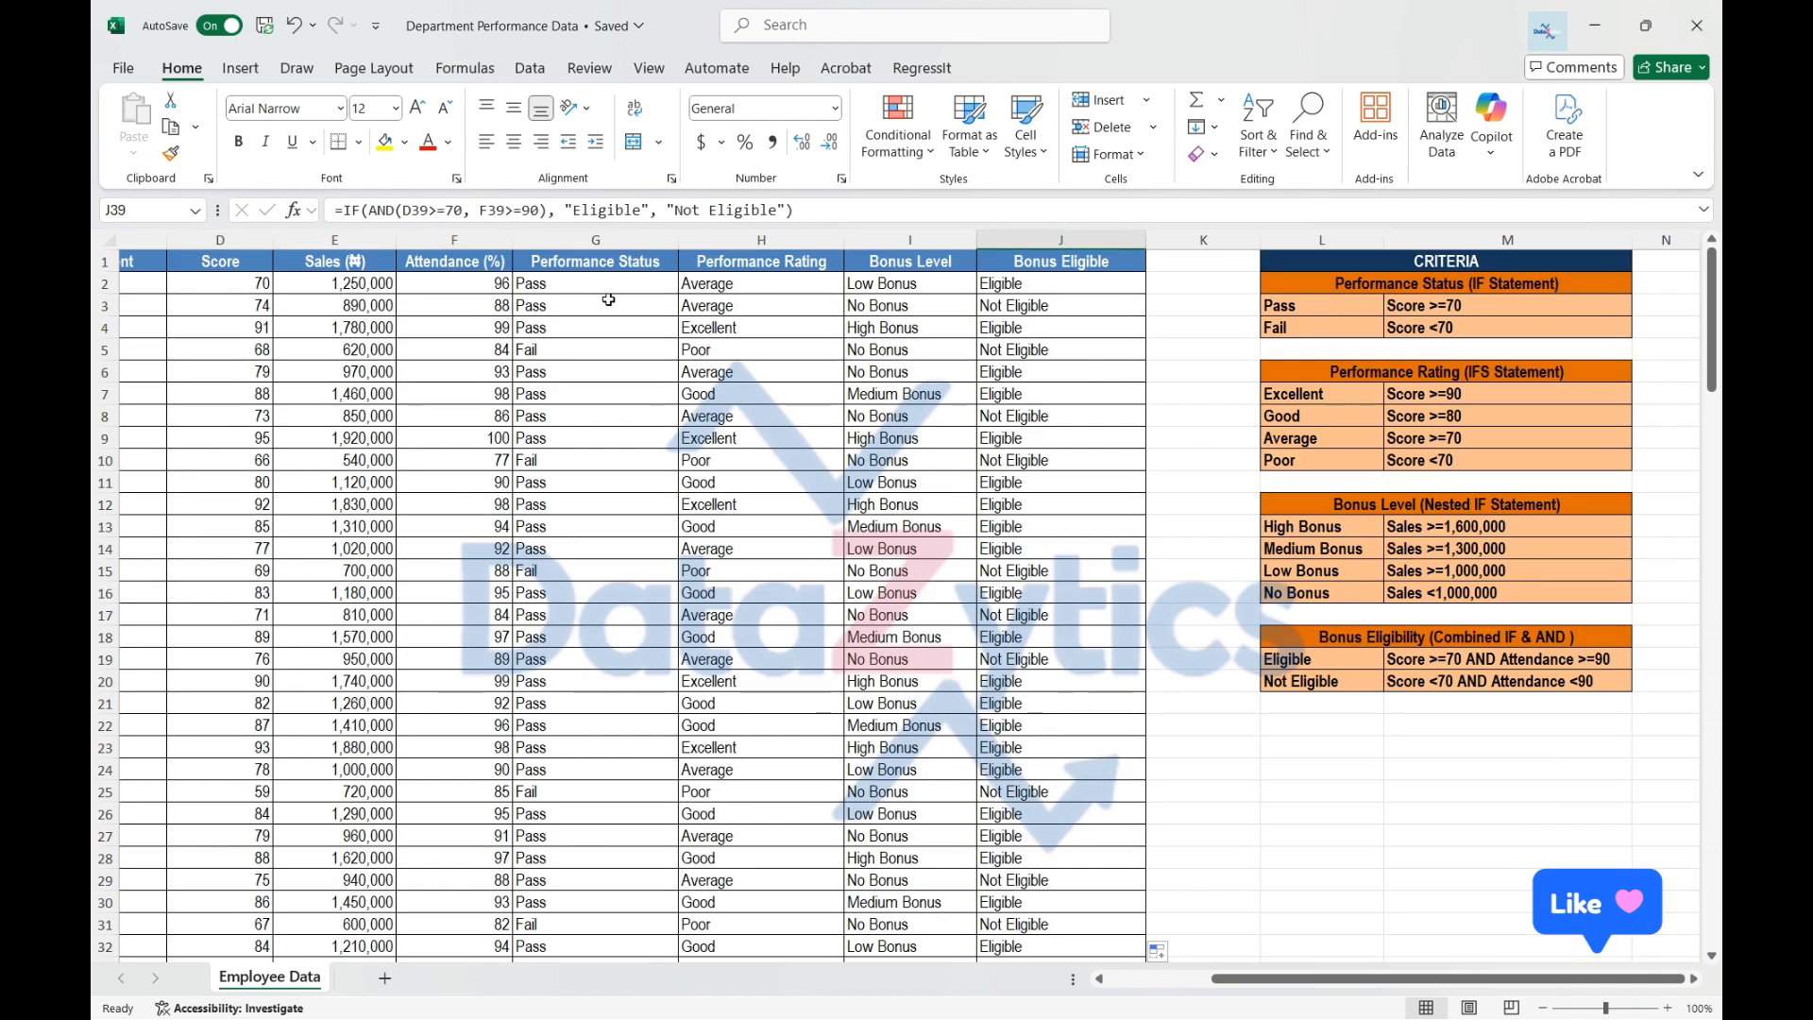
pyautogui.click(601, 286)
pyautogui.click(755, 284)
pyautogui.click(907, 284)
pyautogui.click(1064, 284)
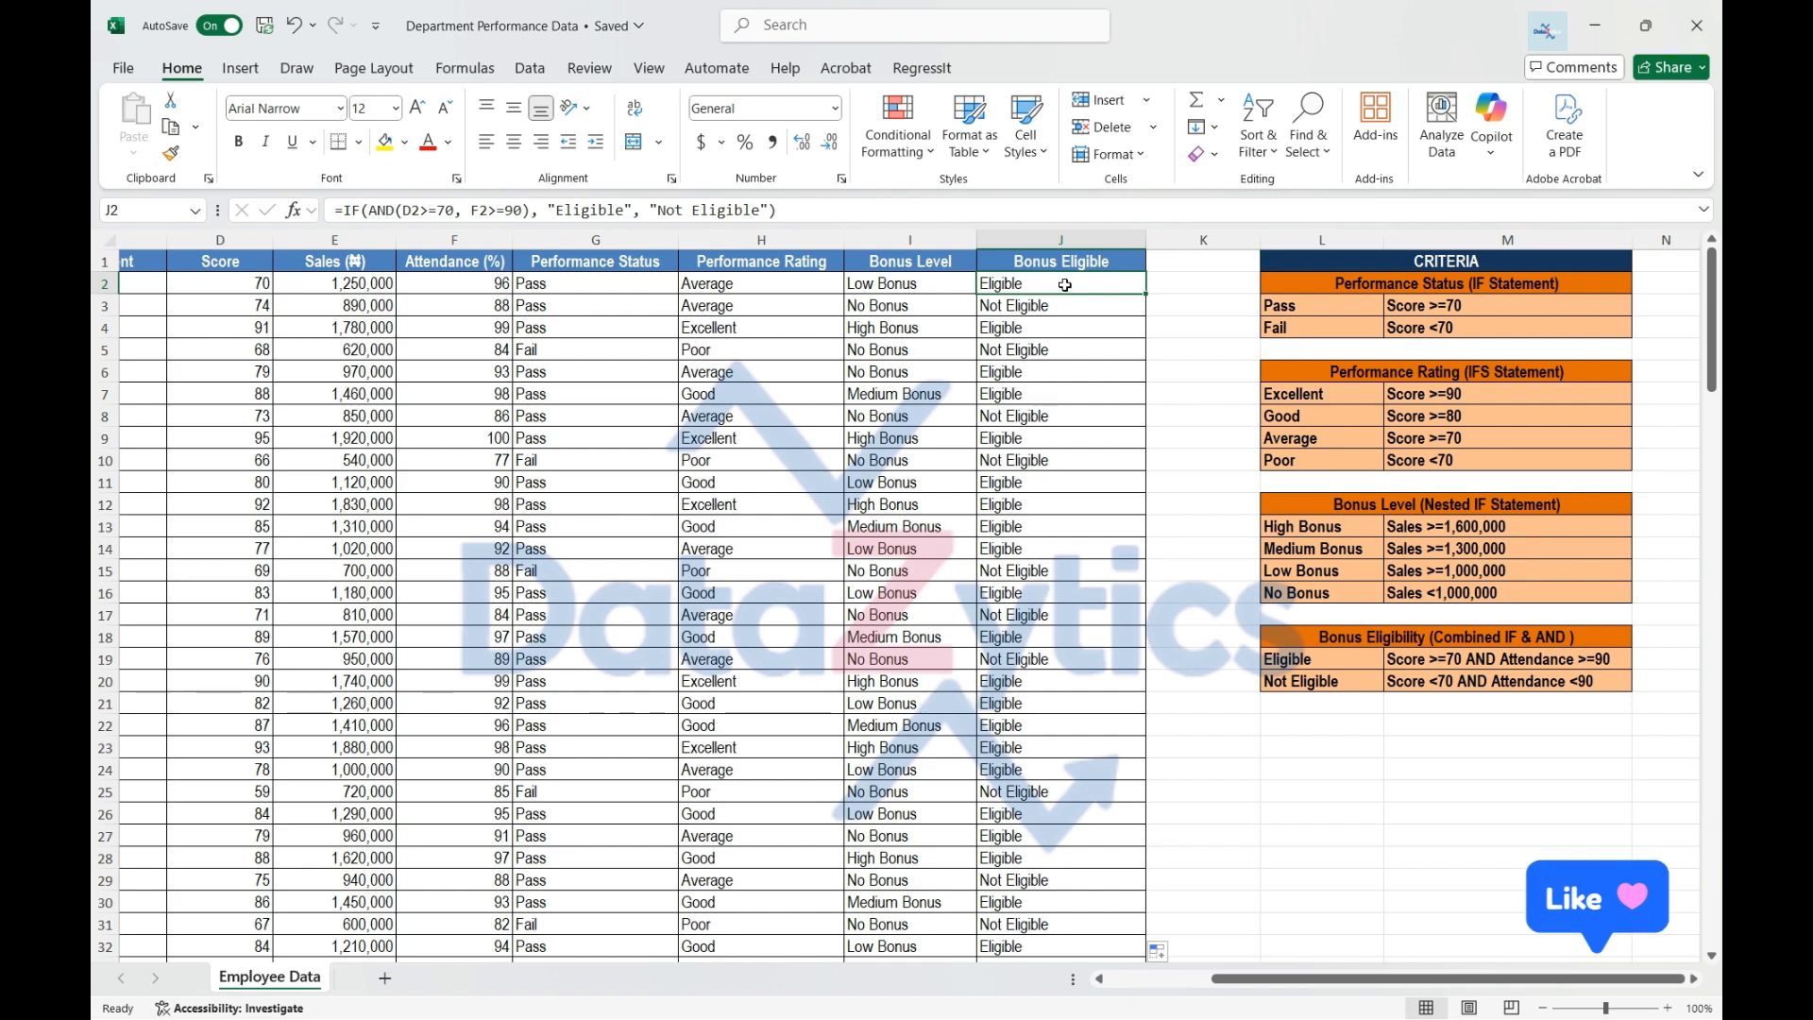
pyautogui.click(907, 284)
pyautogui.click(755, 285)
pyautogui.click(595, 285)
pyautogui.scroll(-17, 587, 412)
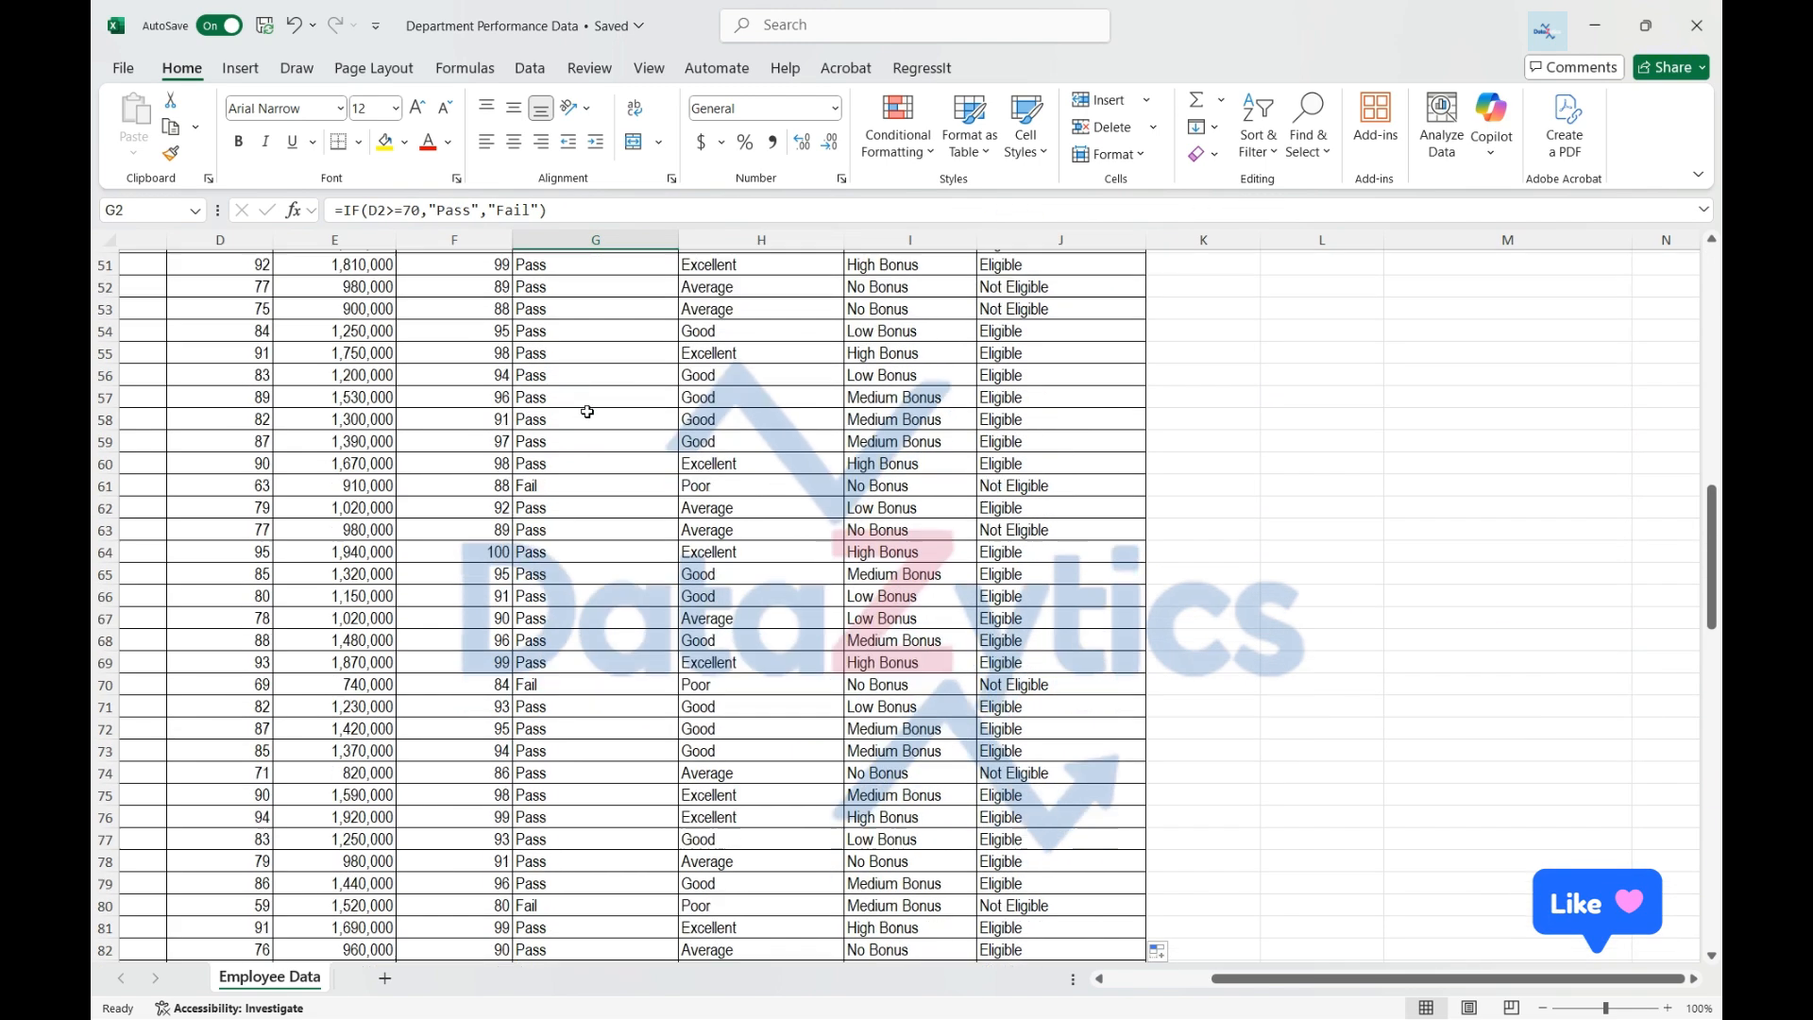
pyautogui.scroll(17, 587, 412)
pyautogui.click(762, 284)
pyautogui.click(910, 285)
pyautogui.click(1061, 284)
pyautogui.hscroll(-3, 571, 576)
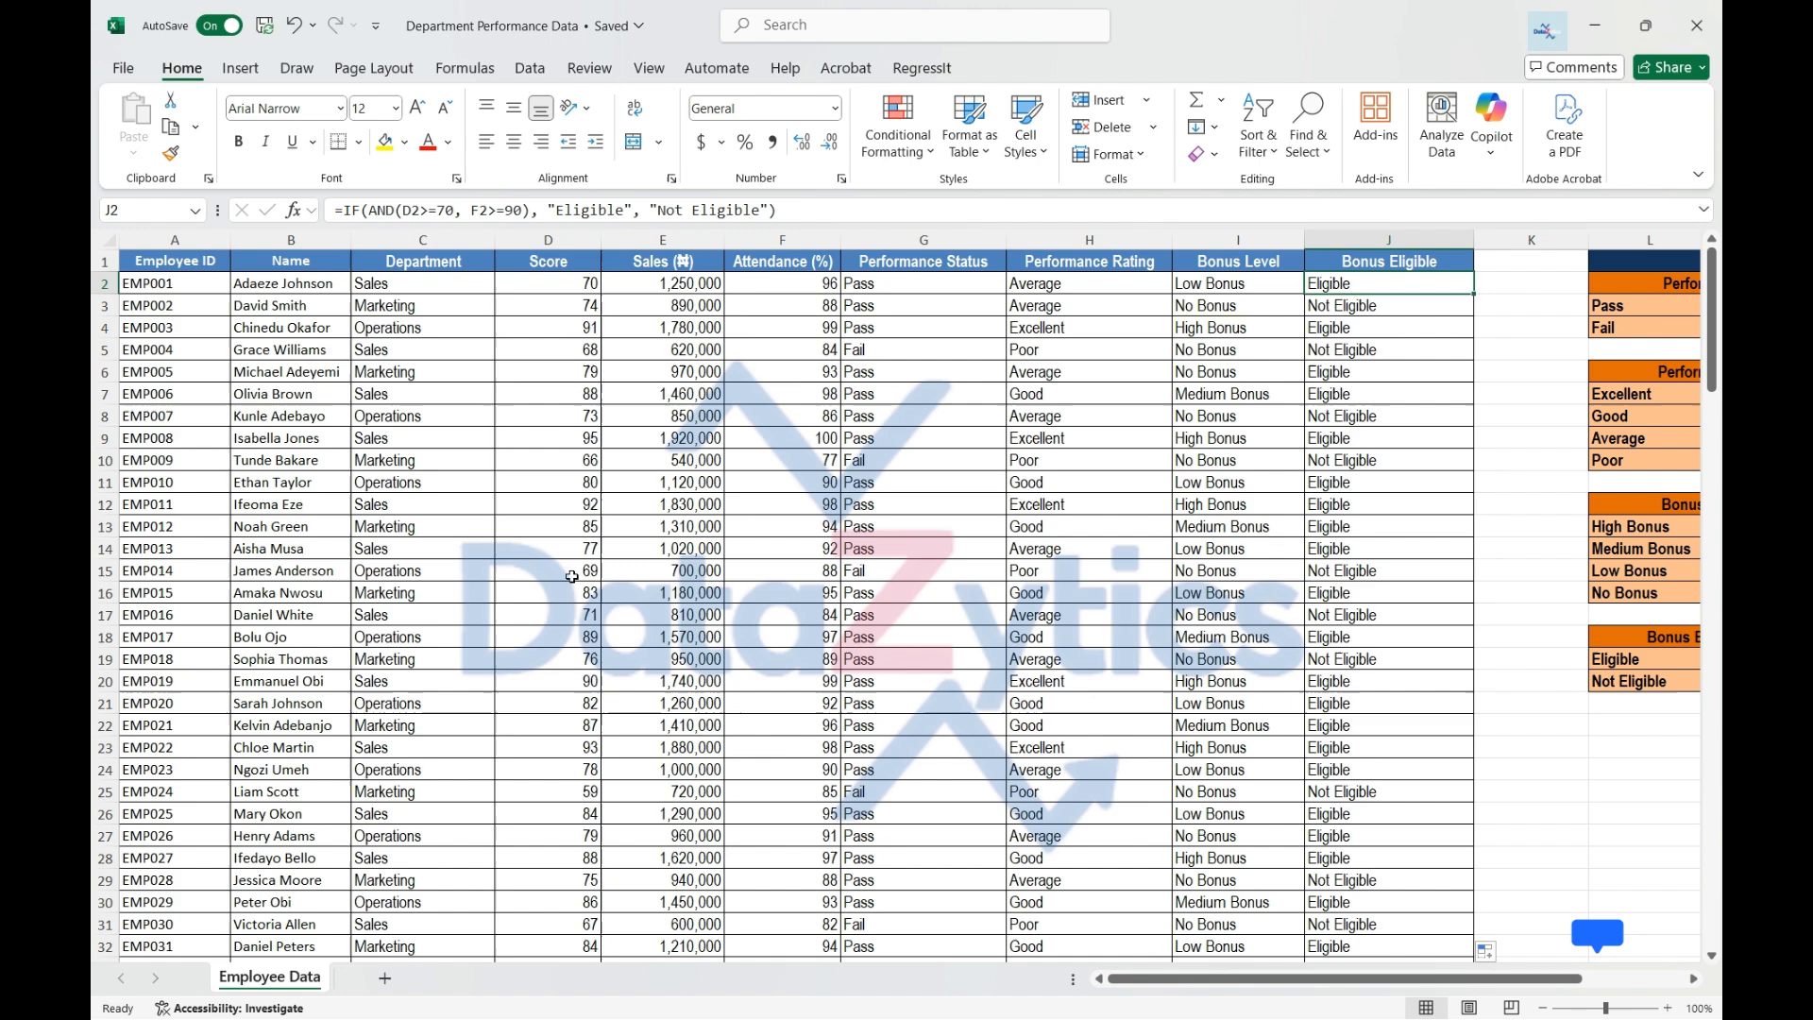
pyautogui.hscroll(3, 529, 529)
pyautogui.click(909, 284)
pyautogui.click(761, 285)
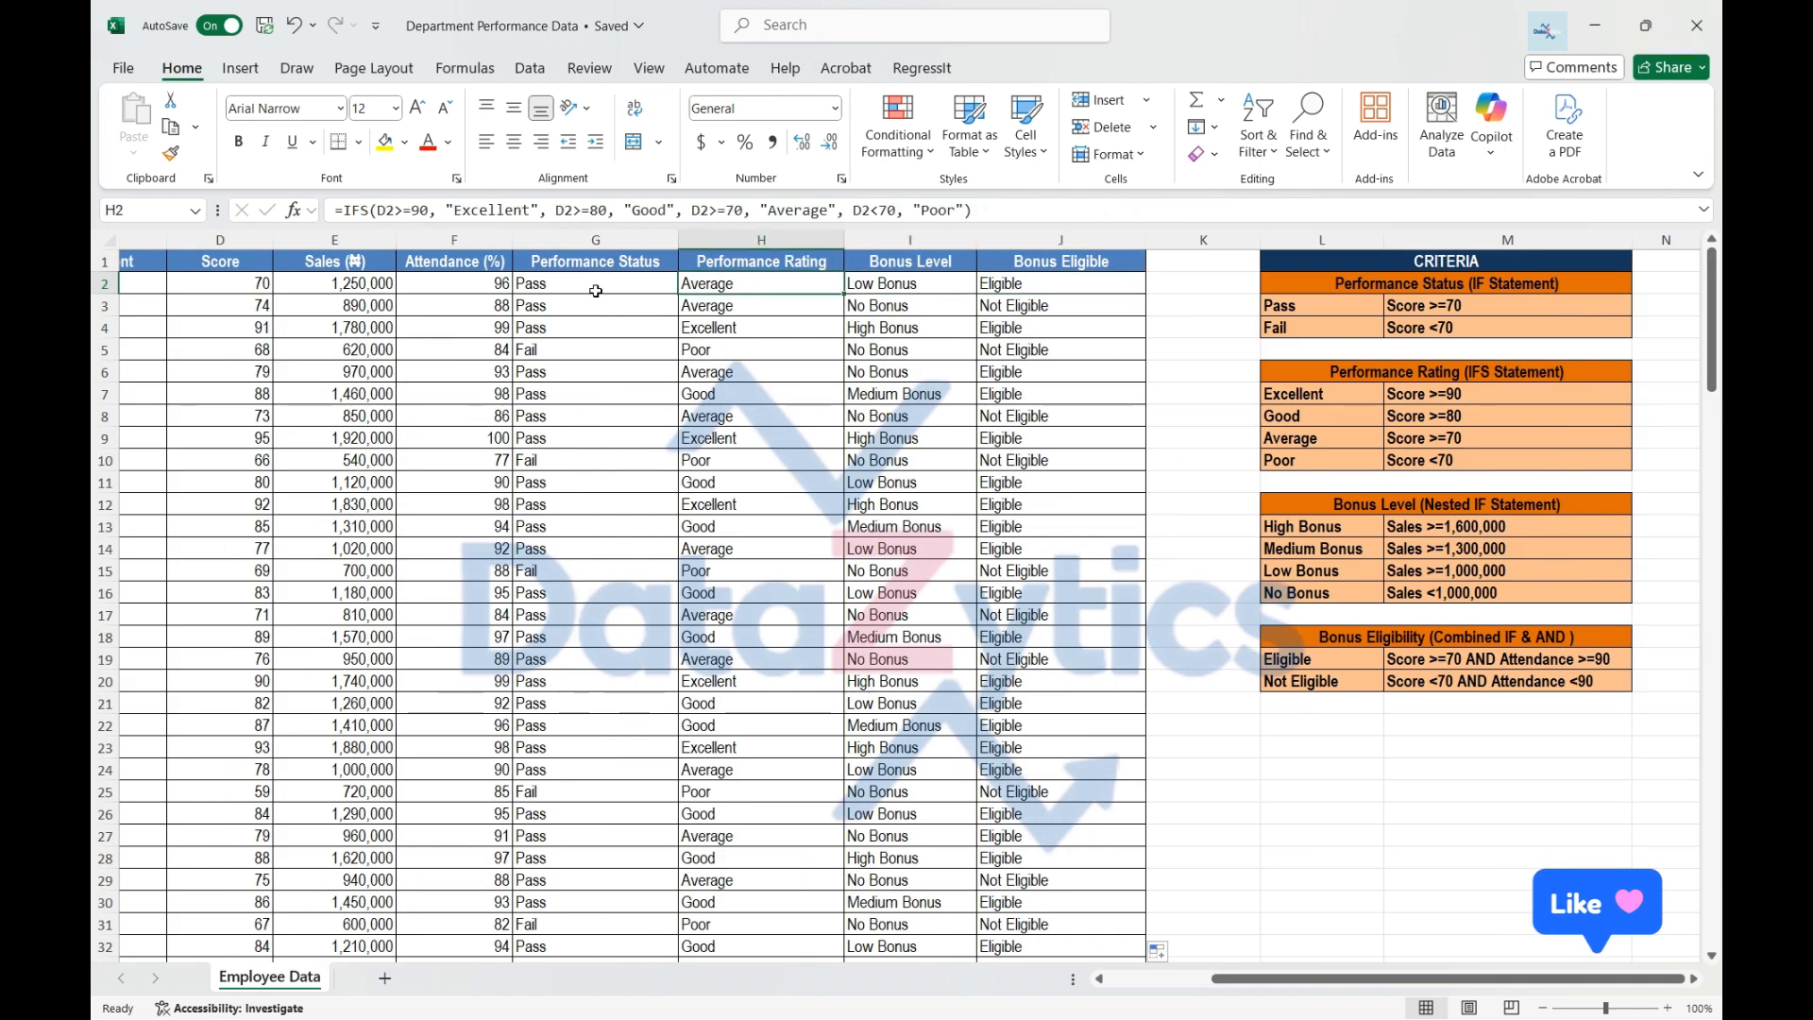
pyautogui.press('Left')
pyautogui.press('Left')
pyautogui.press('Left')
pyautogui.press('Left')
pyautogui.scroll(-1, 872, 275)
pyautogui.scroll(1, 873, 275)
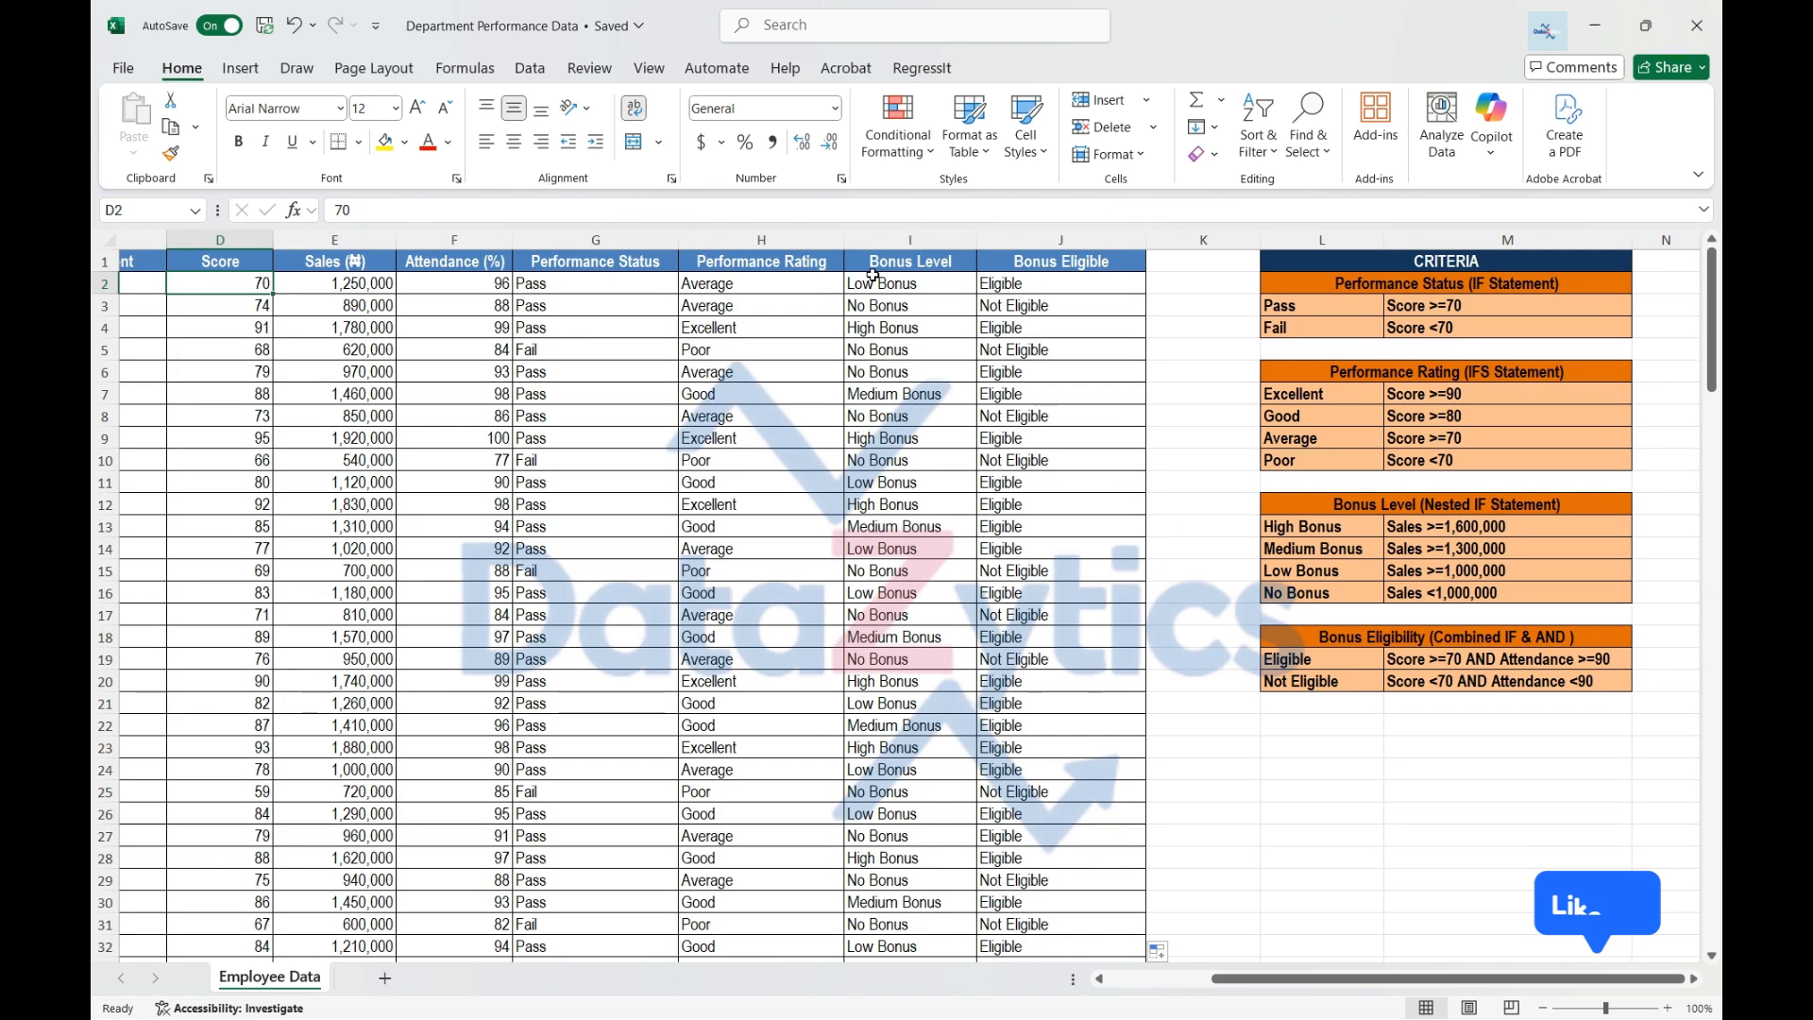
# Go over columns G to I and recheck the formulas in rows 2 and 3 of the four result columns
pyautogui.click(595, 240)
pyautogui.click(761, 240)
pyautogui.click(909, 240)
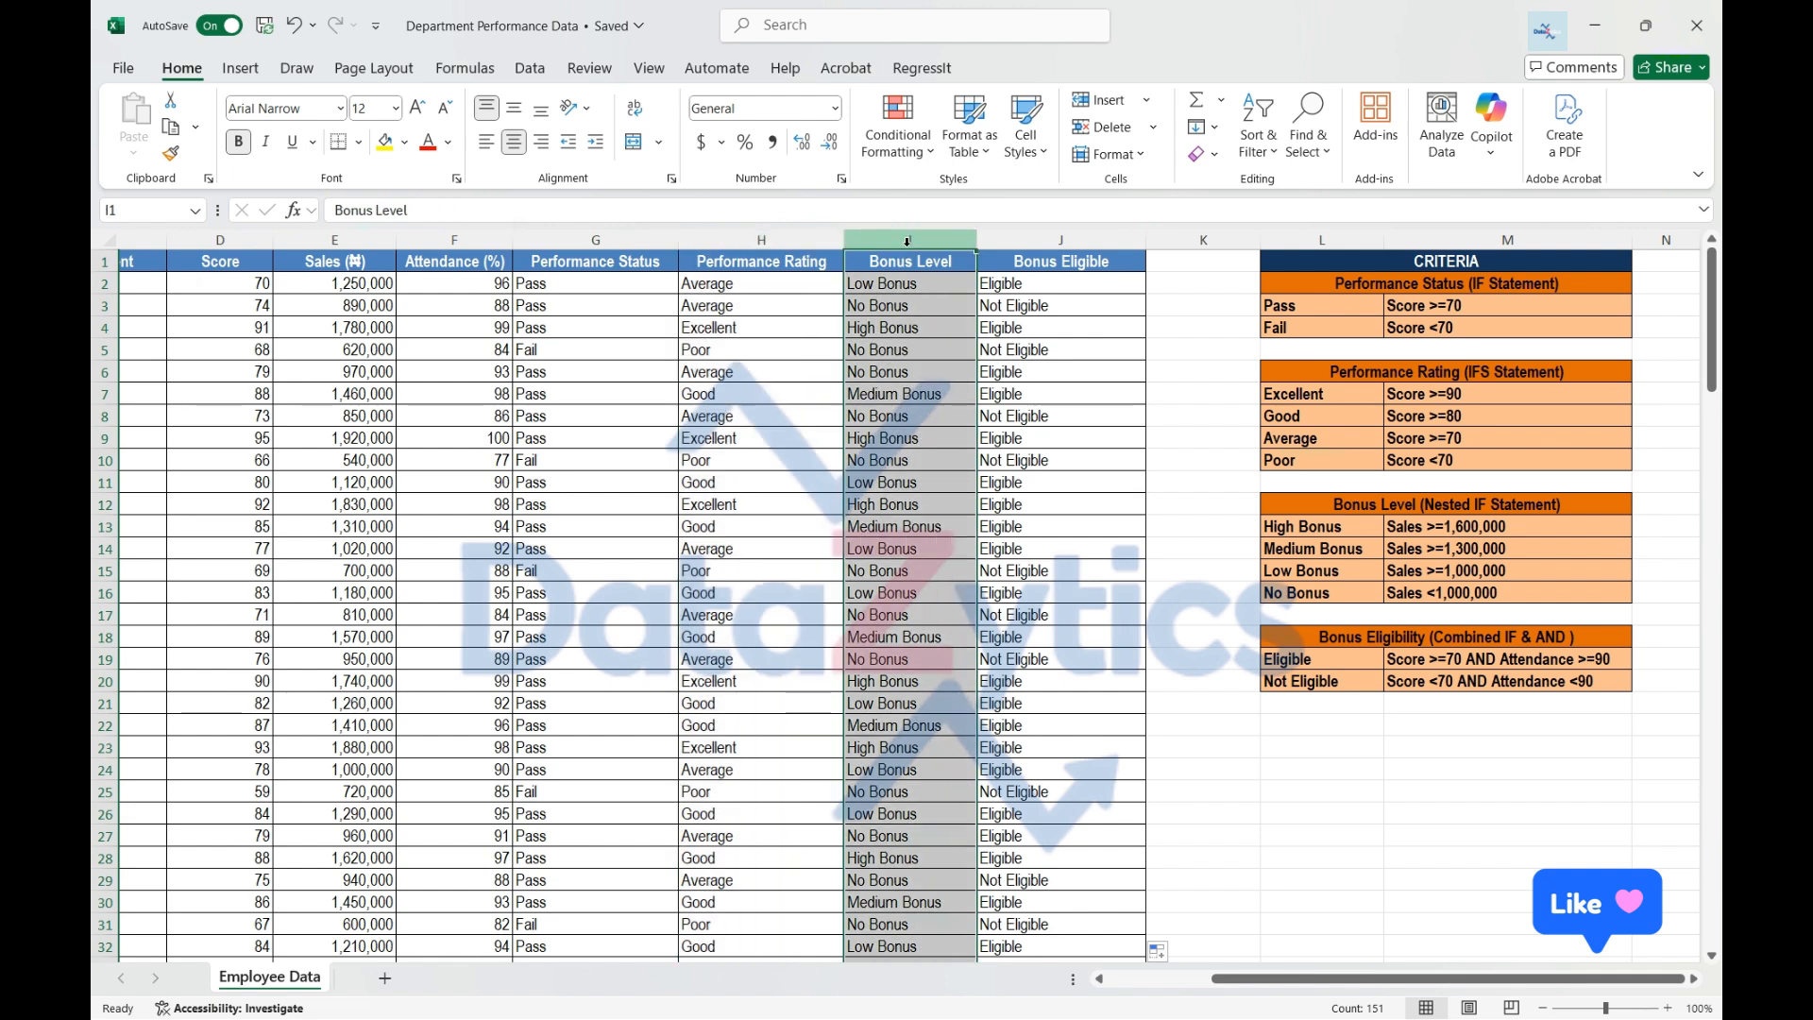
pyautogui.click(907, 305)
pyautogui.click(1065, 300)
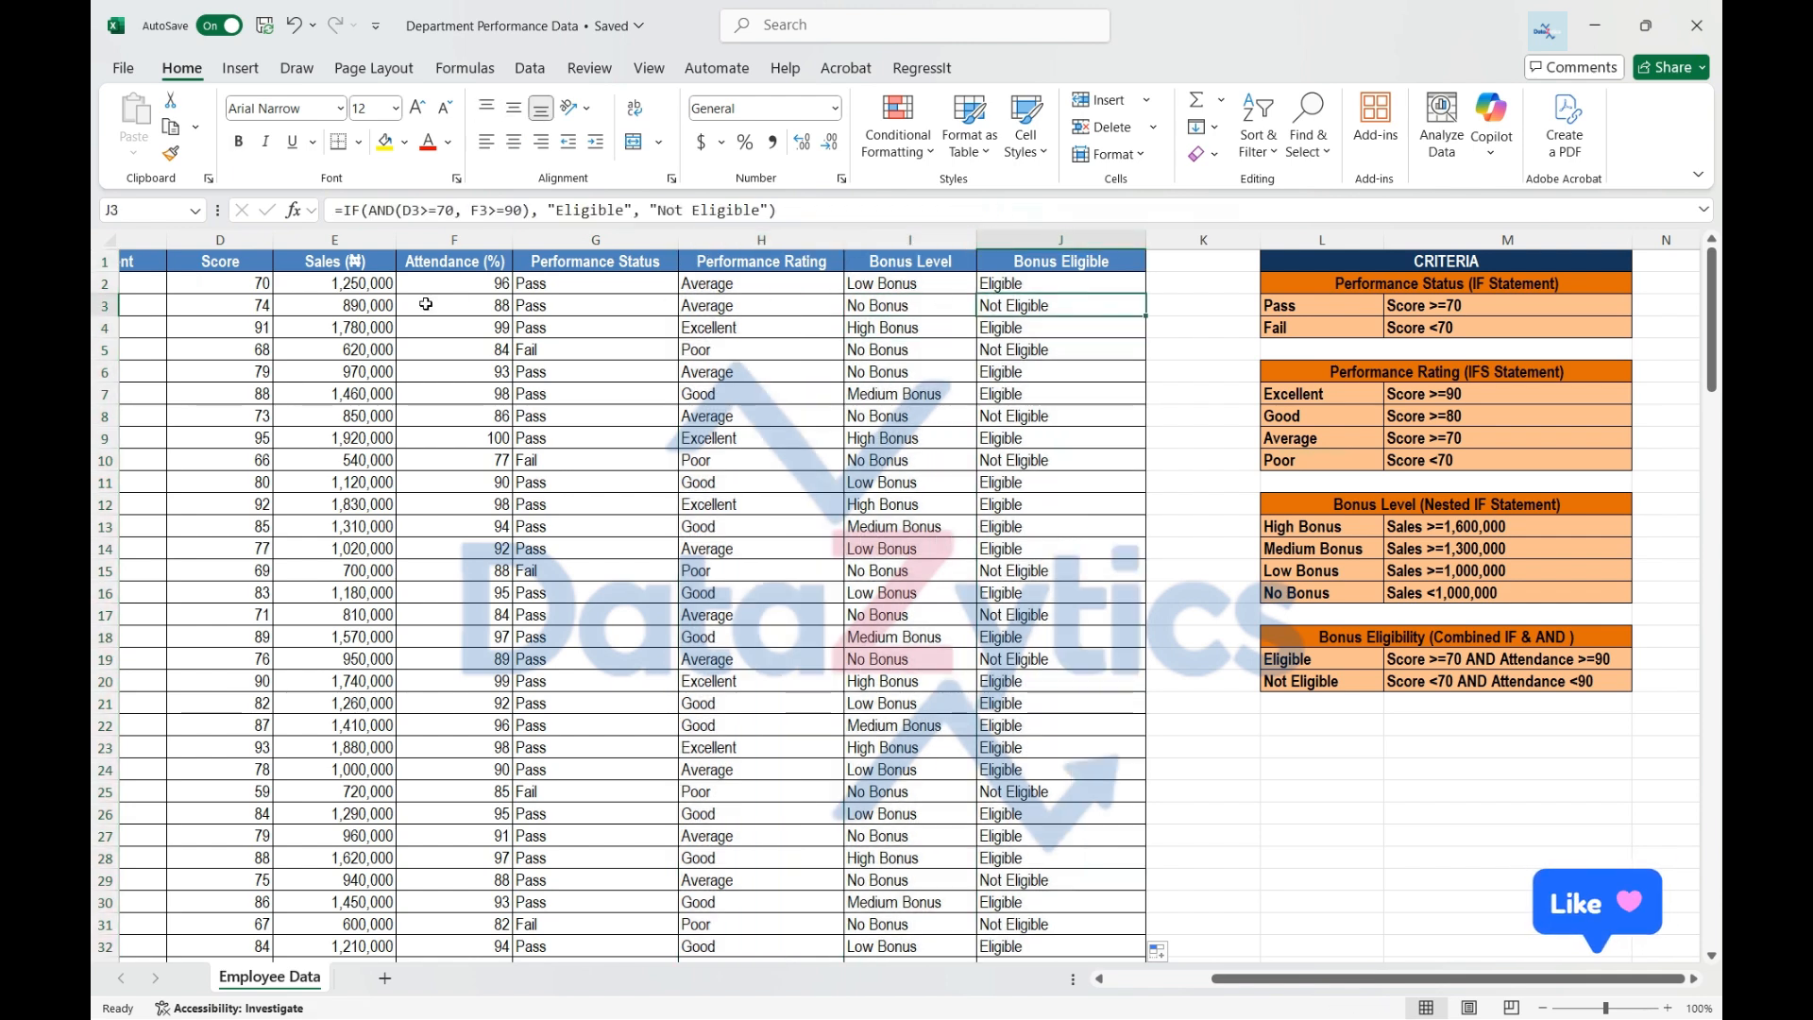
pyautogui.click(623, 303)
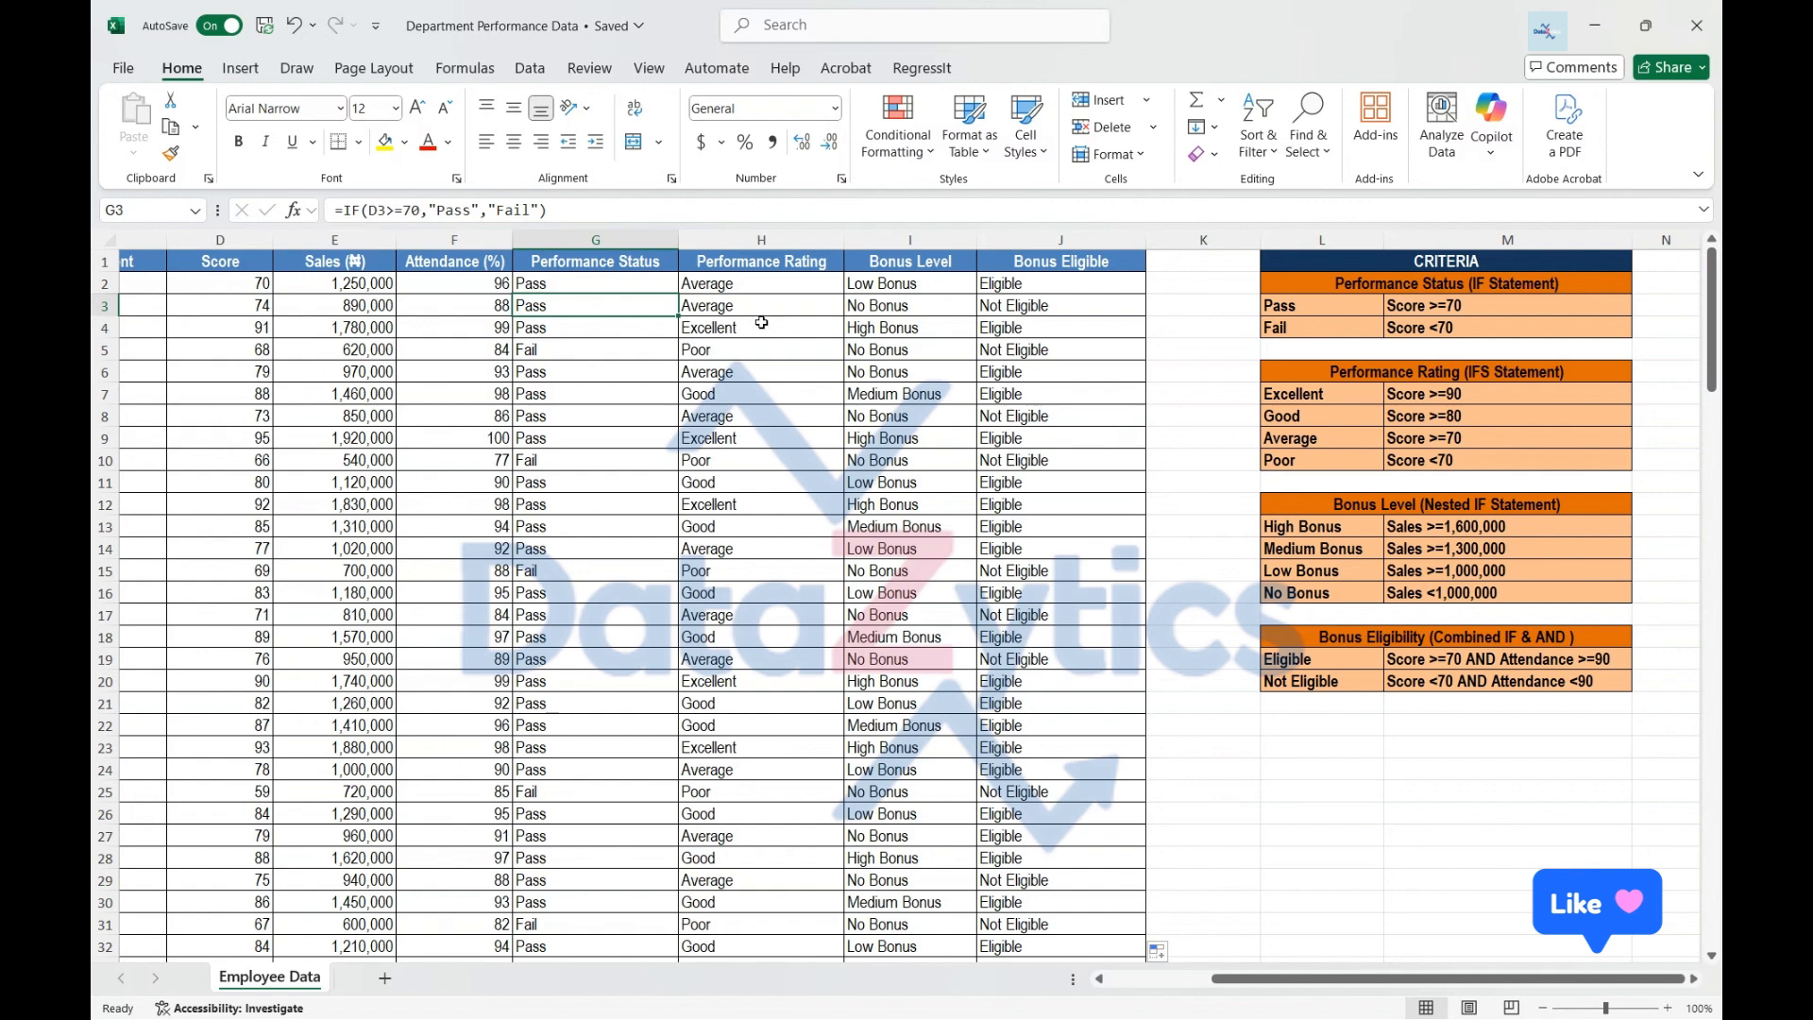
pyautogui.click(467, 297)
pyautogui.click(572, 286)
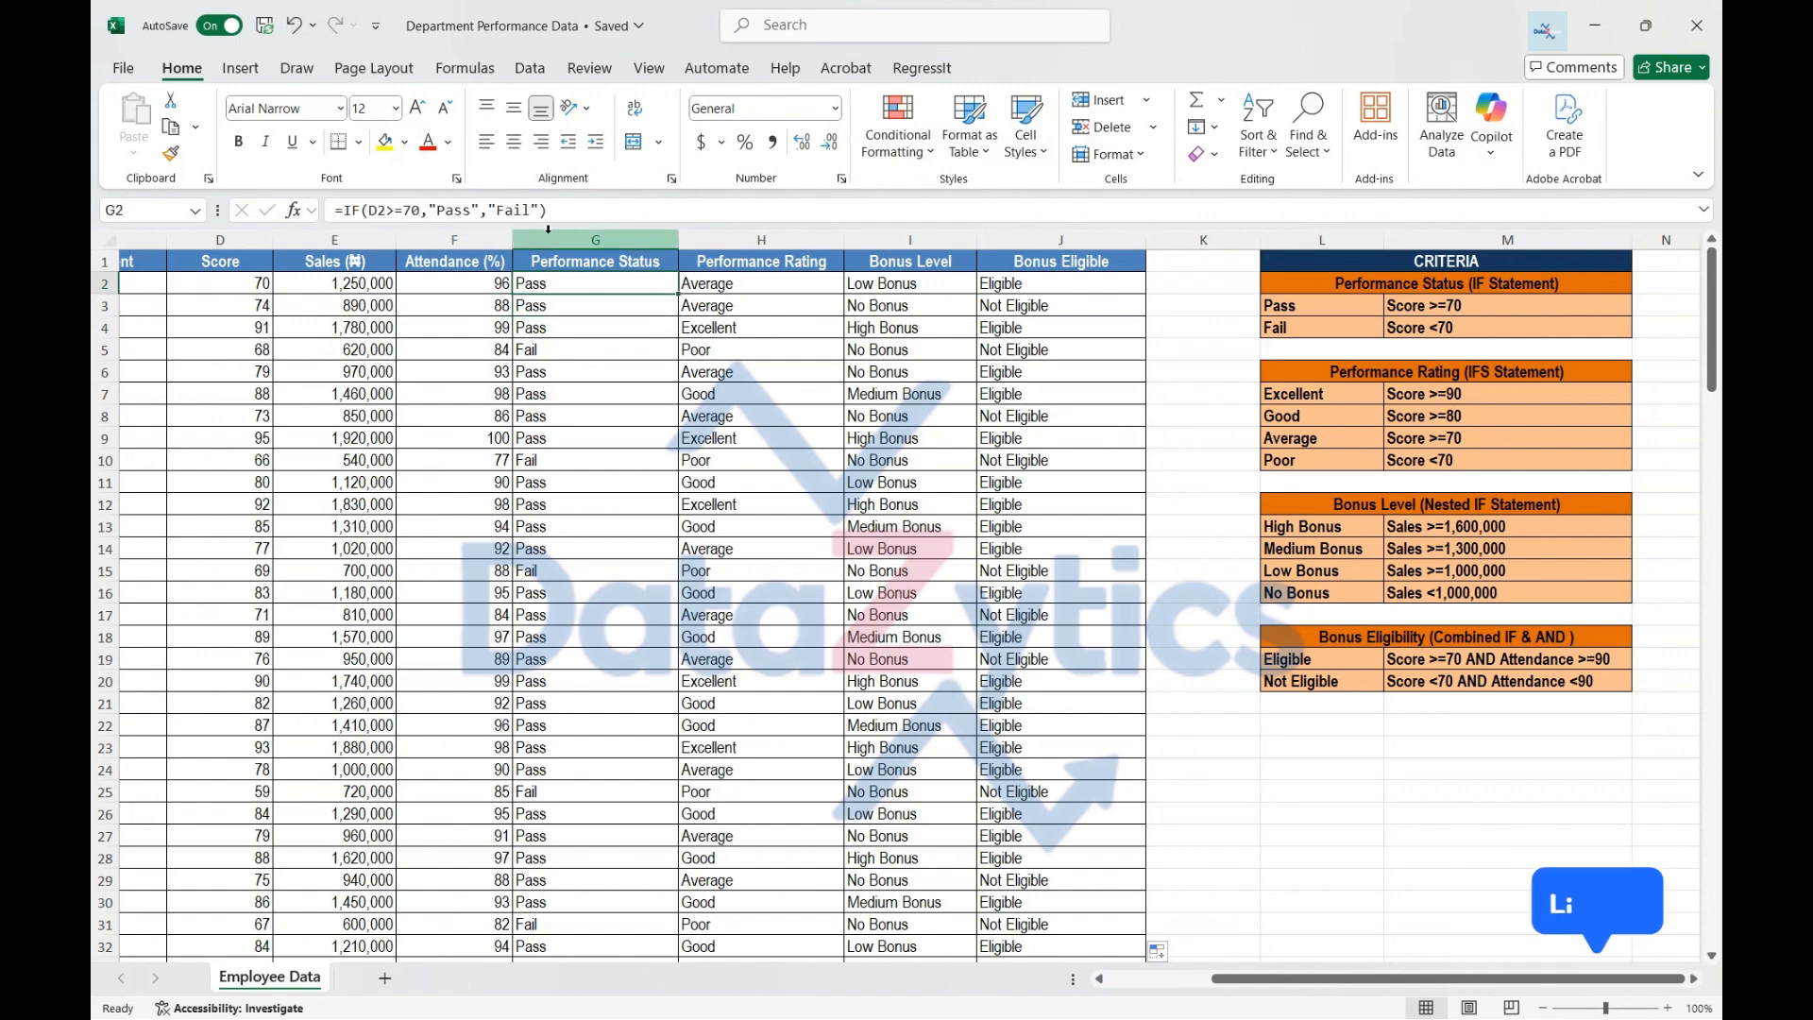
pyautogui.click(720, 289)
pyautogui.click(897, 293)
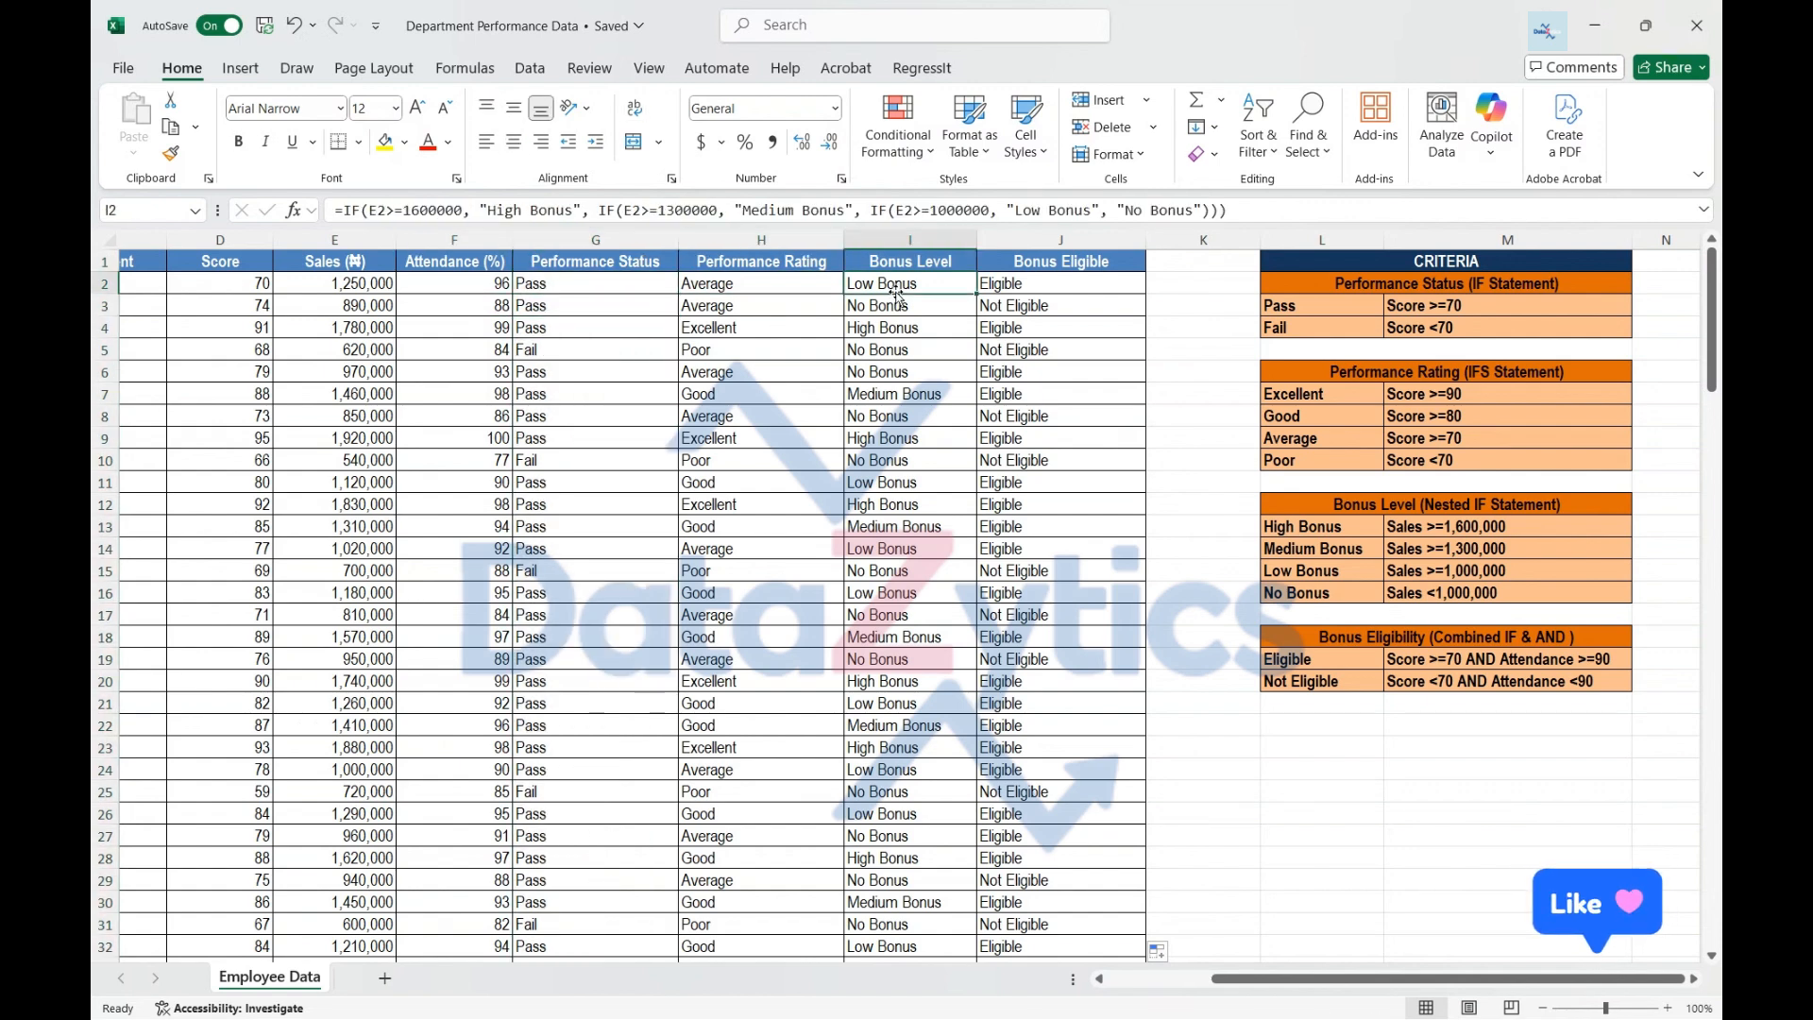
pyautogui.click(1010, 287)
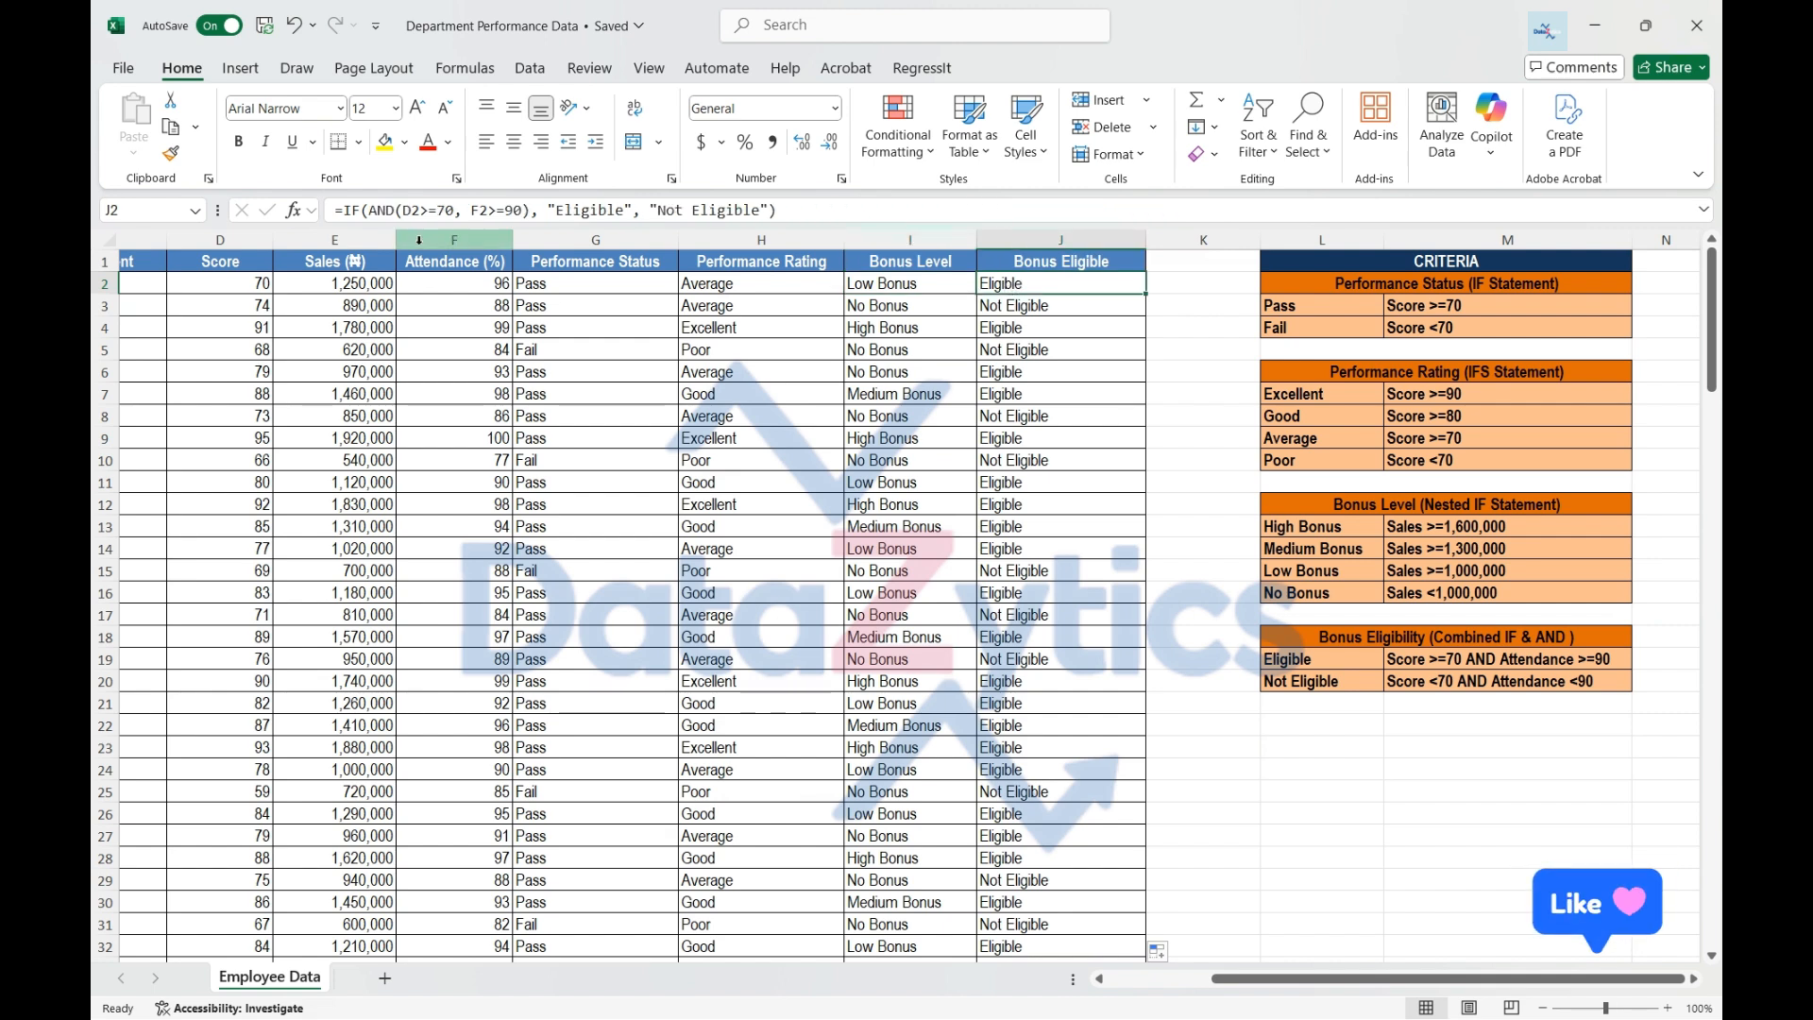